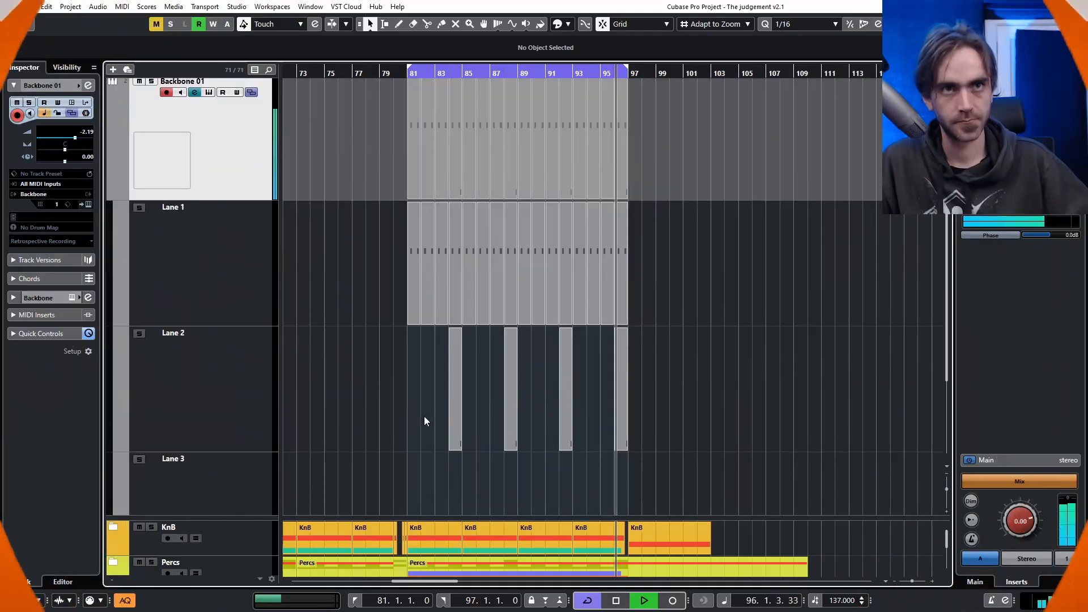
click(450, 396)
double_click(450, 396)
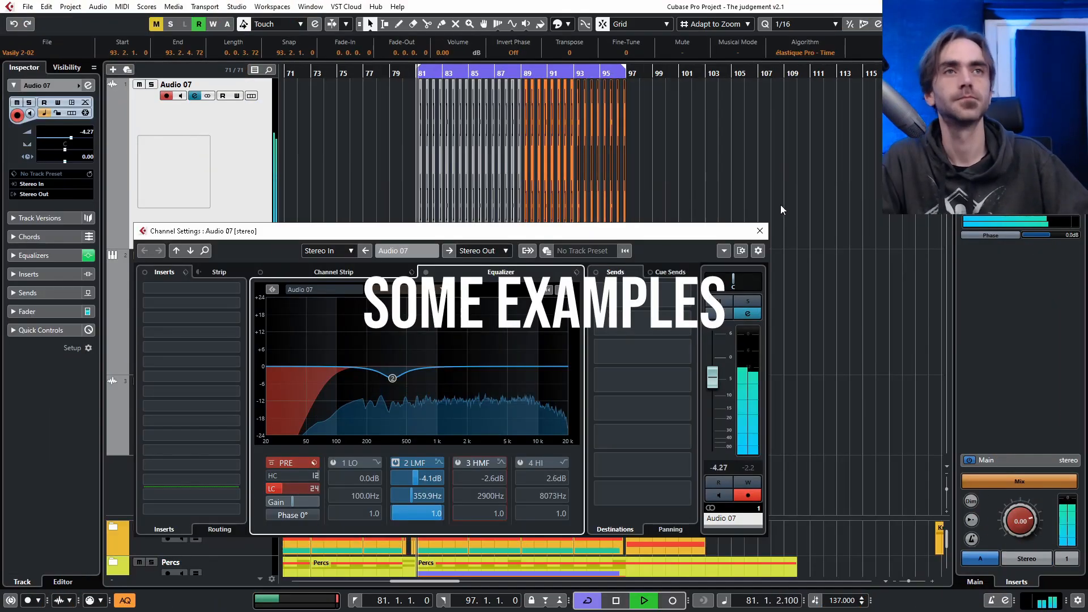
- Close the Audio 07 channel settings and move the clips at bars 89 to 97 on that track to bar 103
click(760, 231)
drag(755, 119, 706, 202)
drag(614, 196, 422, 207)
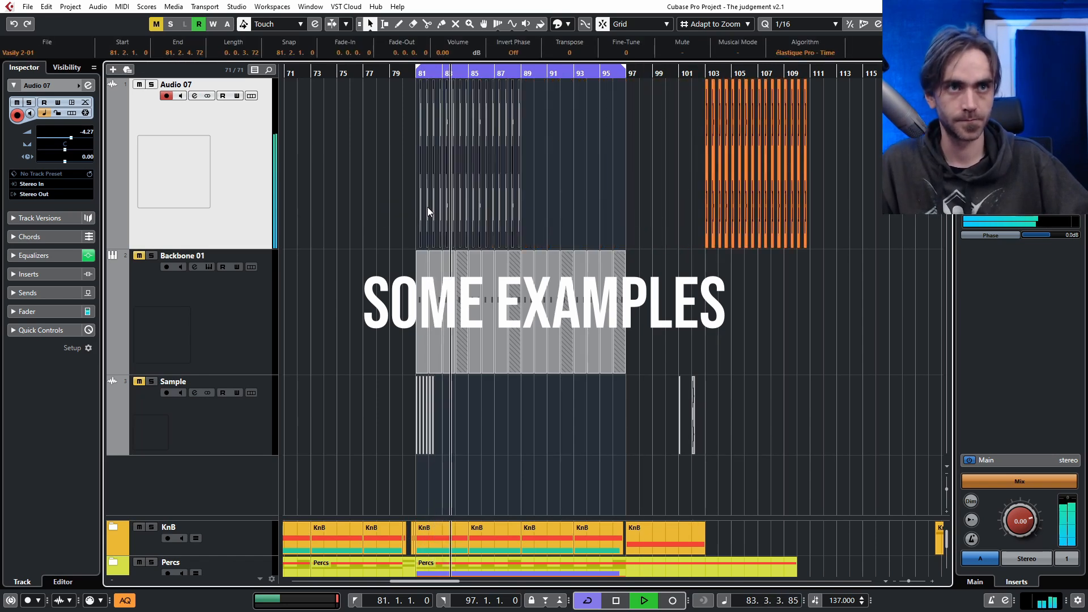
right_click(428, 207)
click(474, 268)
scroll(428, 214, up, 3)
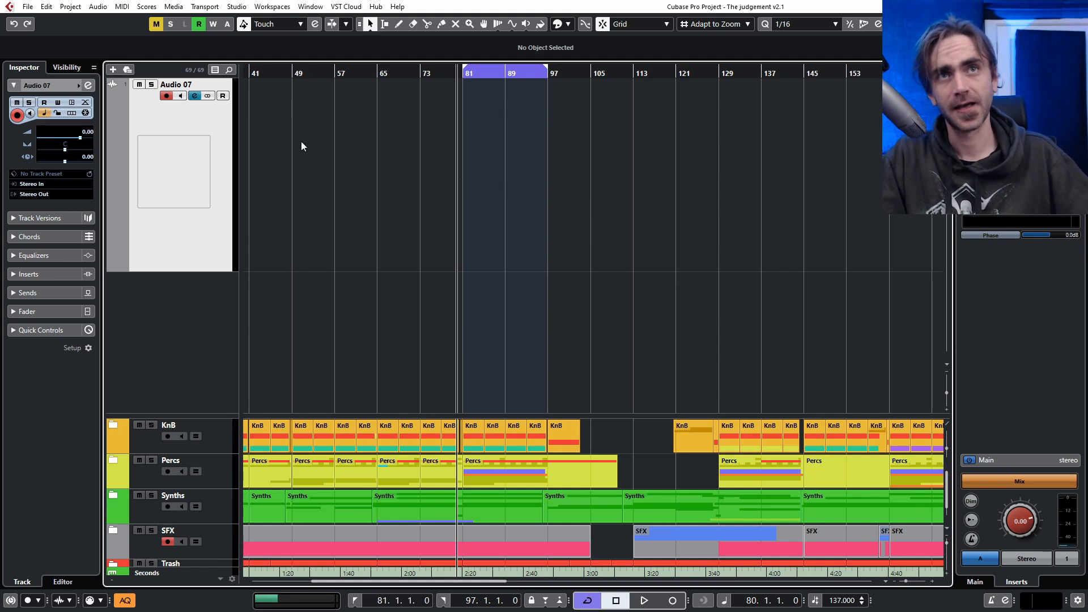
- Add a stereo audio track named Sample with Stereo In as its input and Stereo Out as its output
click(40, 191)
key(Escape)
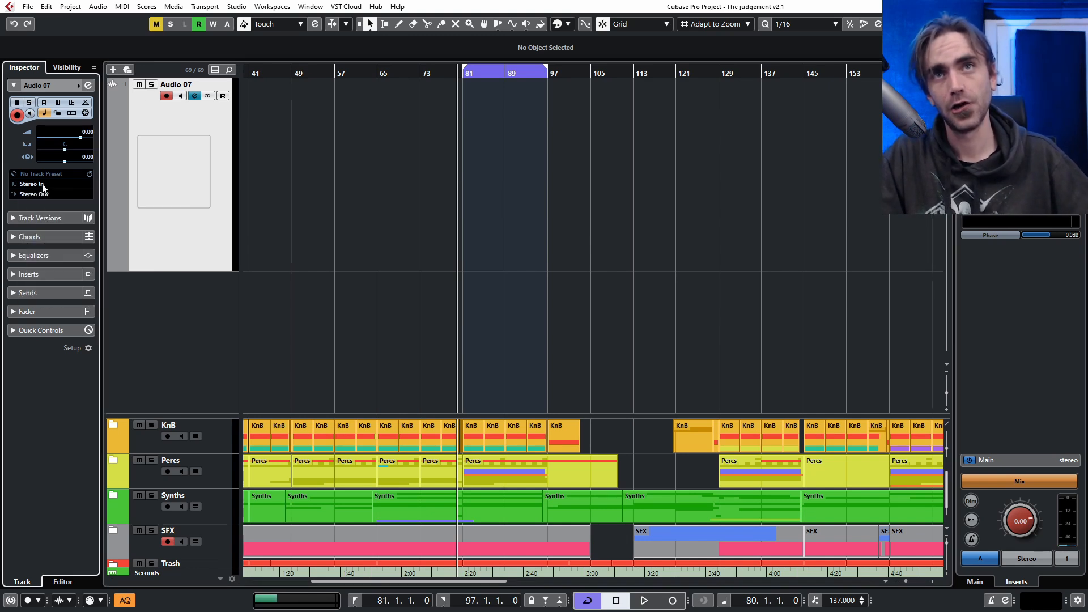
right_click(171, 317)
click(214, 24)
click(603, 296)
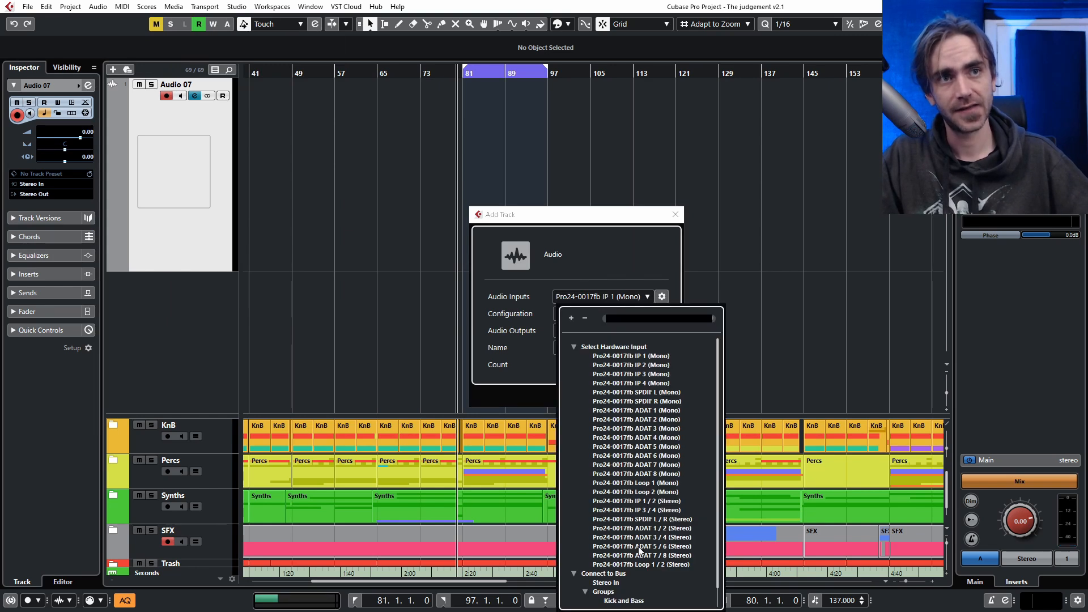
click(637, 564)
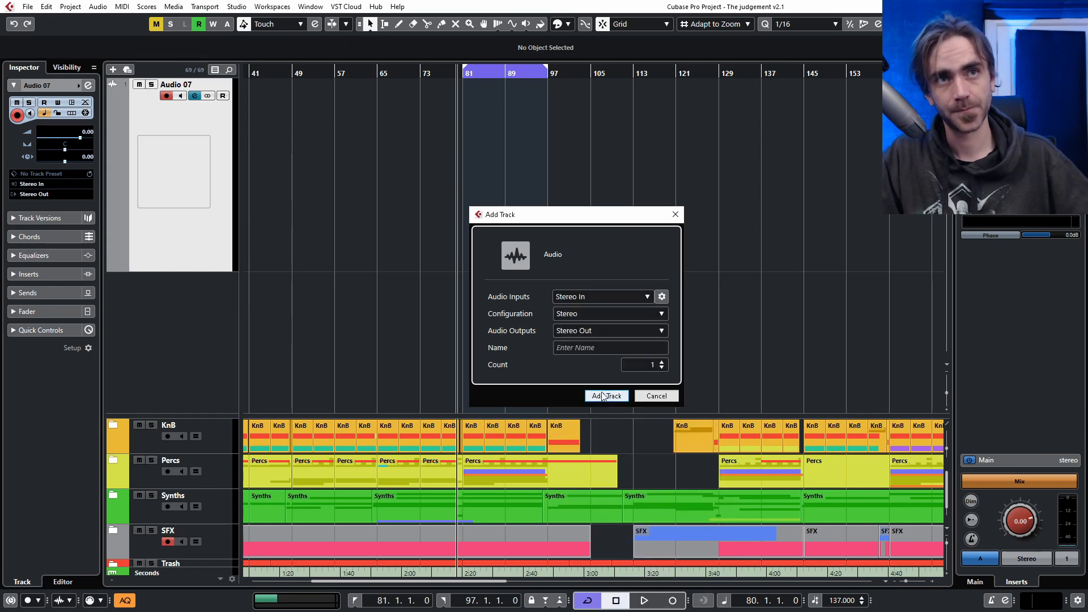
click(588, 348)
text(Sample)
key(Return)
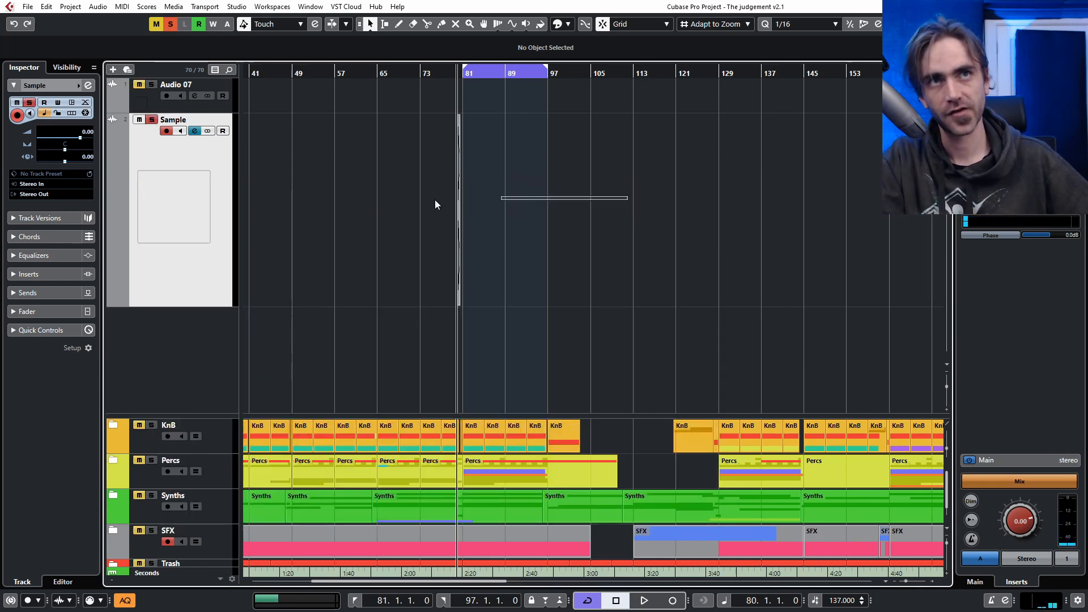
- Clear the short test take from the Sample track and record the audio of the YouTube slap contest video onto it
drag(435, 199, 435, 200)
key(Delete)
key(slash)
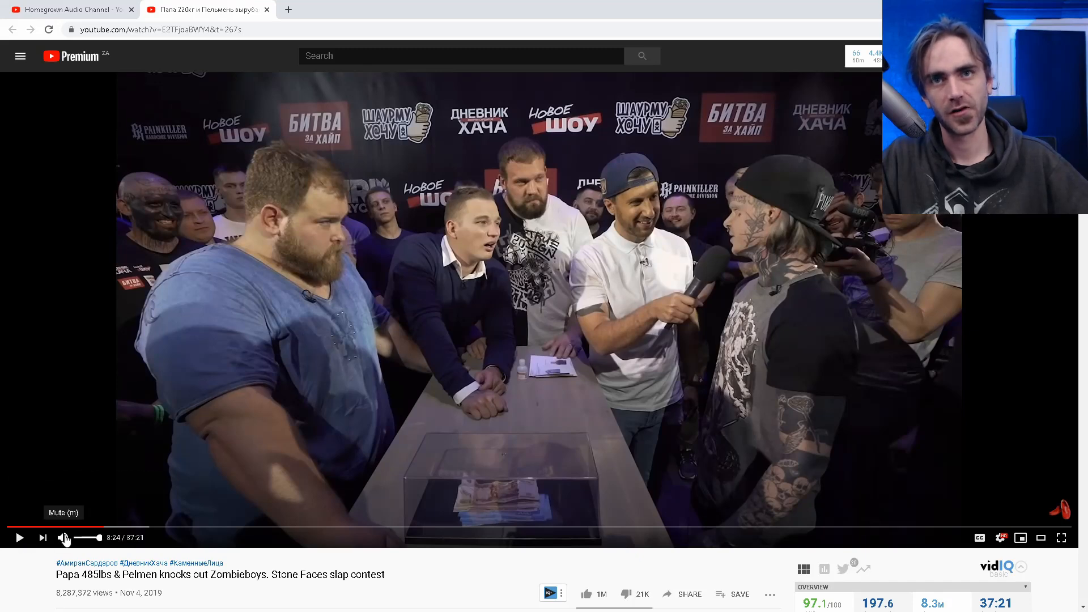
click(22, 537)
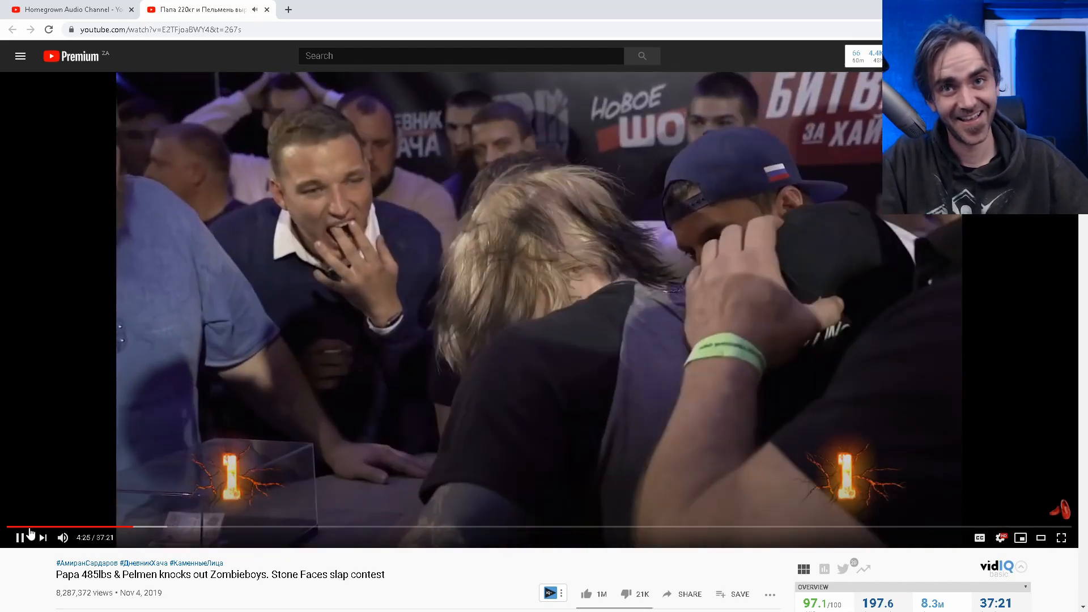
click(20, 537)
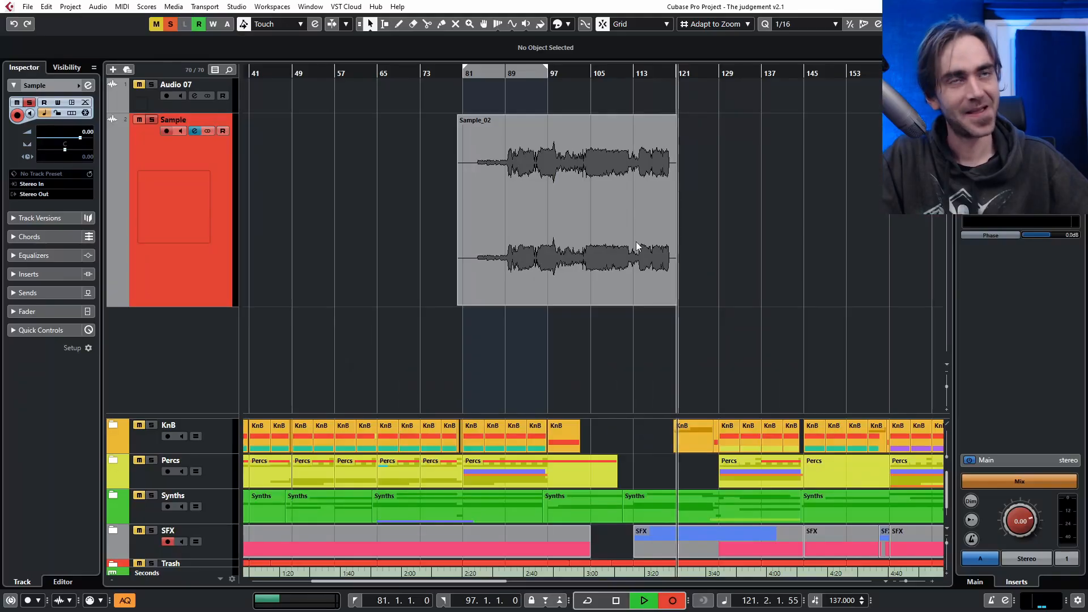
- Split the Sample track recording around the single slap near bar 94 and delete the audio before and after it
click(591, 212)
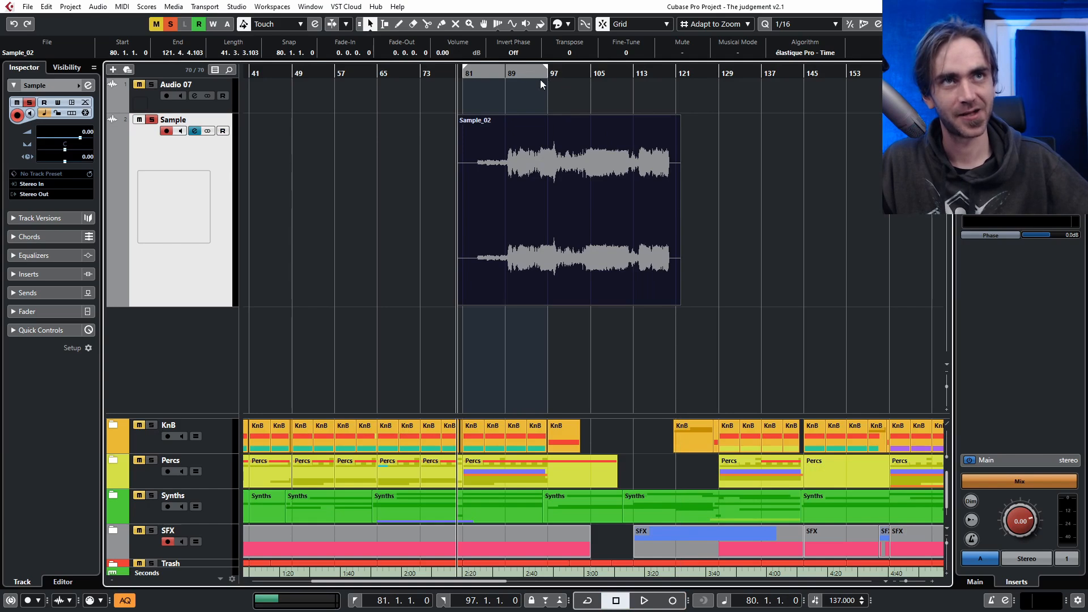
drag(582, 249, 515, 239)
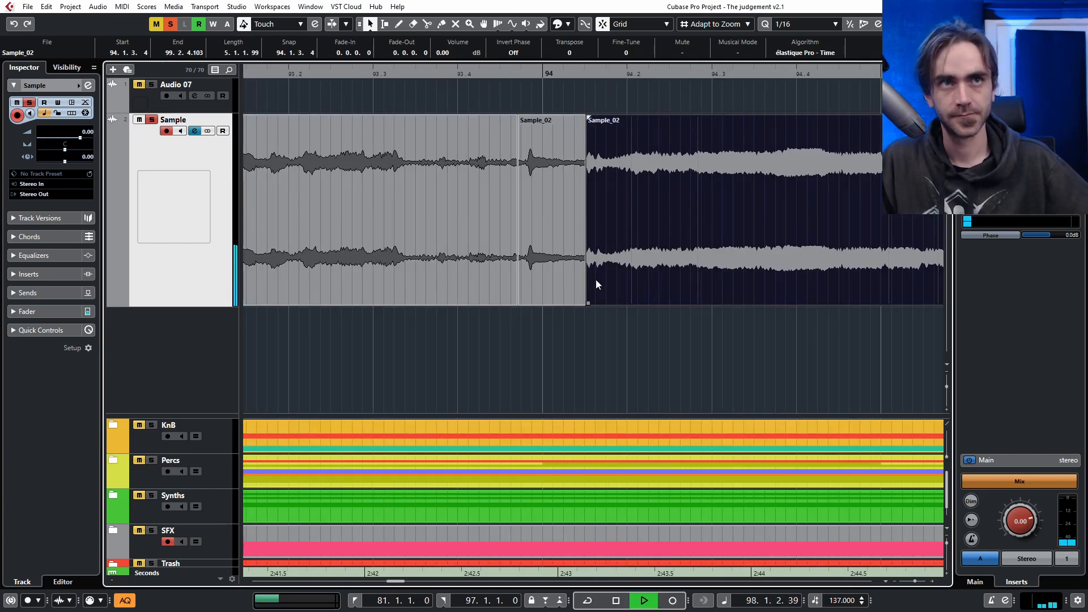
click(515, 238)
key(Delete)
click(620, 239)
key(Delete)
scroll(578, 263, down, 4)
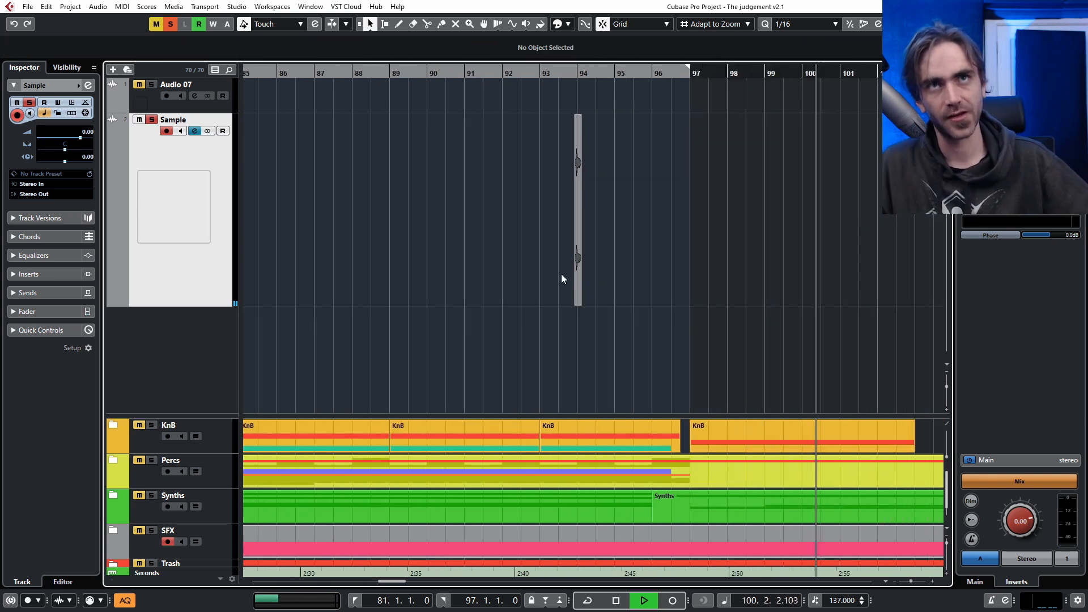
- Move the isolated slap clip to bar 82 on the Audio 07 track and place the playhead at bar 83
drag(579, 255, 300, 105)
click(305, 186)
key(space)
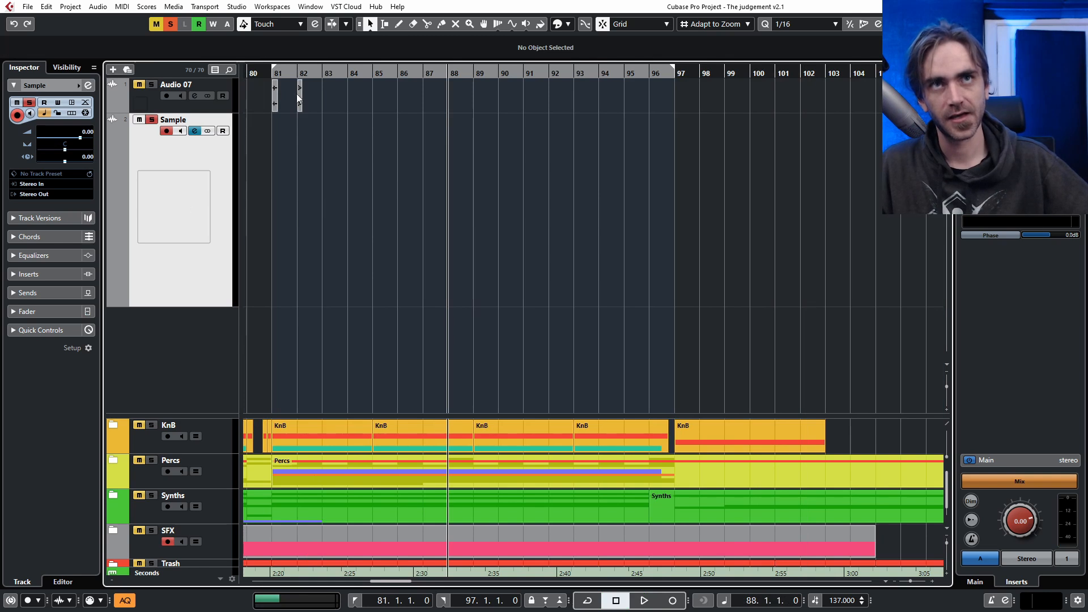
click(327, 73)
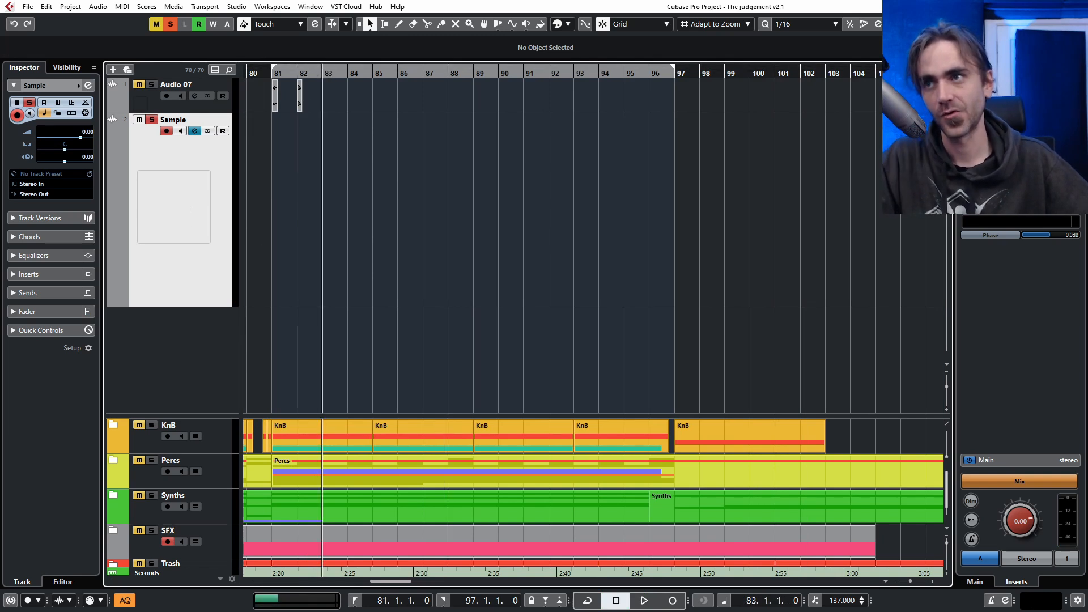
- Switch to the browser and play further slap moments of the contest video, skipping ahead through it, to capture more samples
key(alt+Tab)
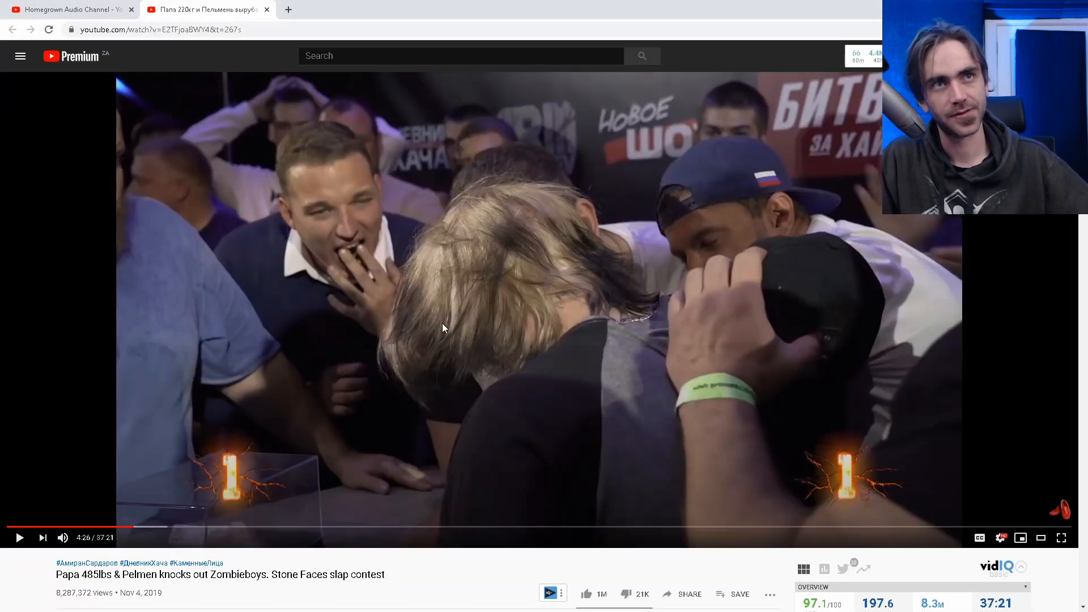
click(543, 292)
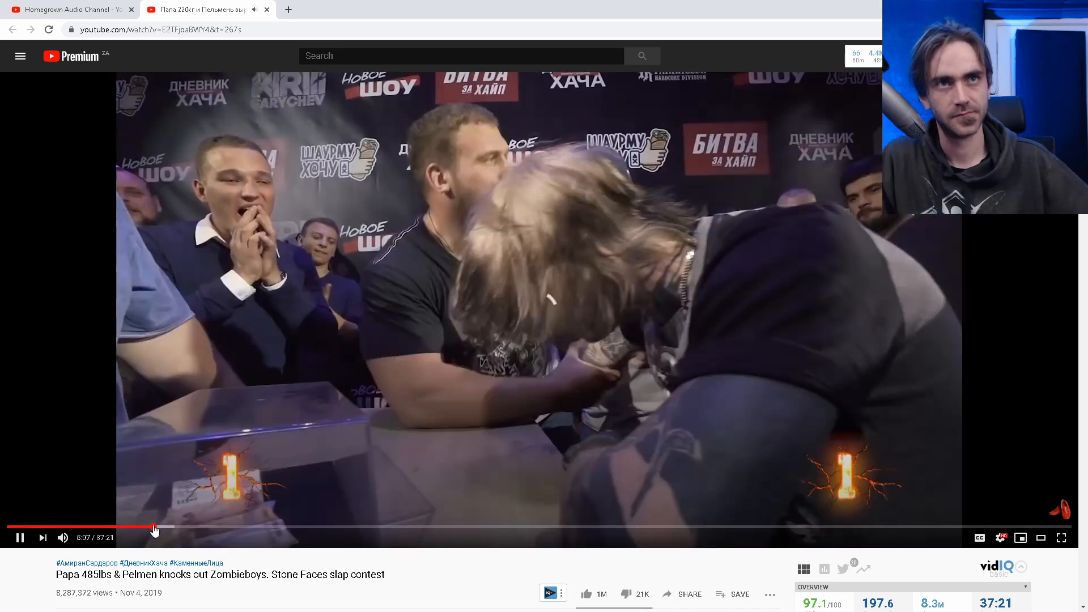
click(153, 527)
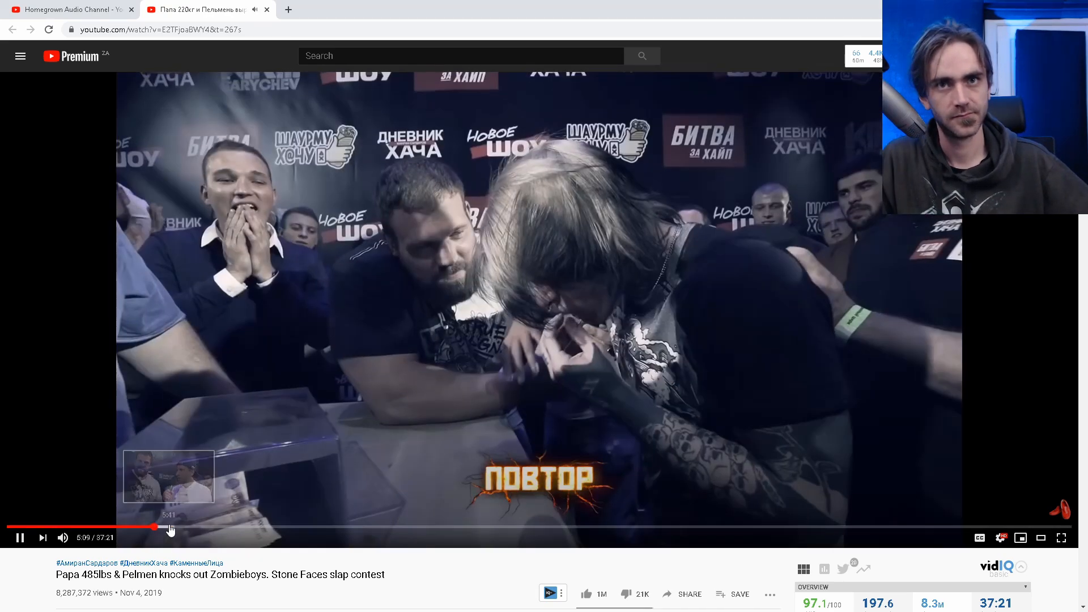
click(303, 527)
click(413, 337)
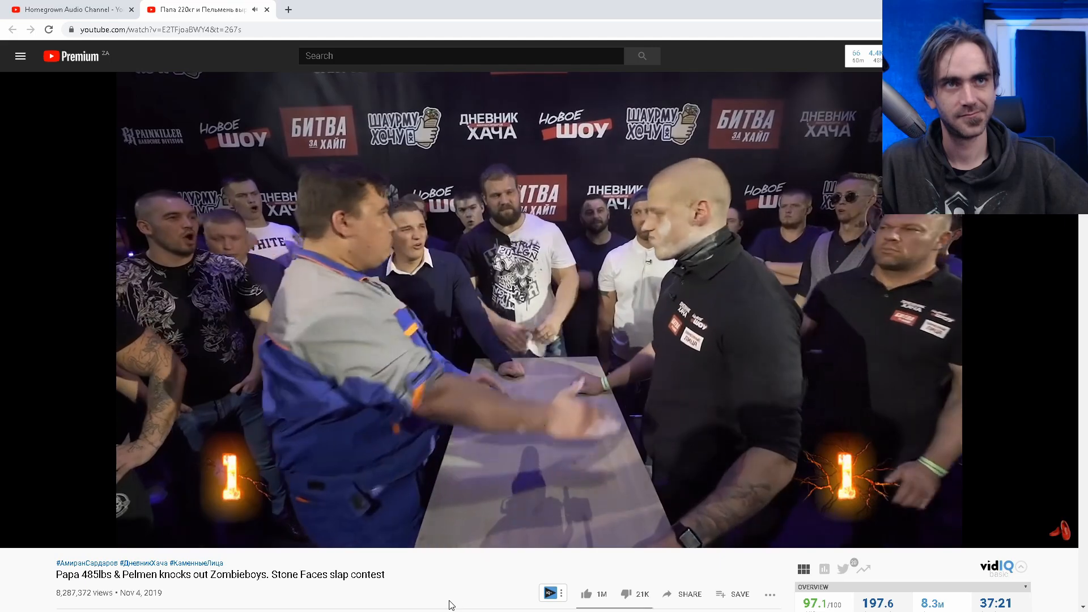
click(260, 178)
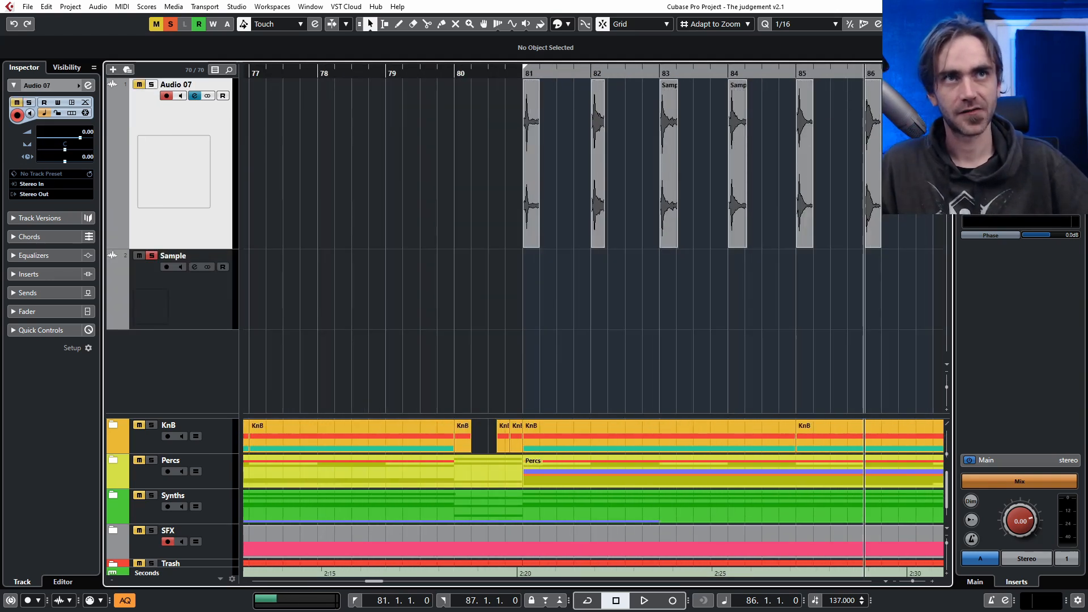
- Split the first slap clip on Audio 07 exactly where its transient starts, at 81.1.1.54
drag(525, 73, 510, 286)
click(457, 210)
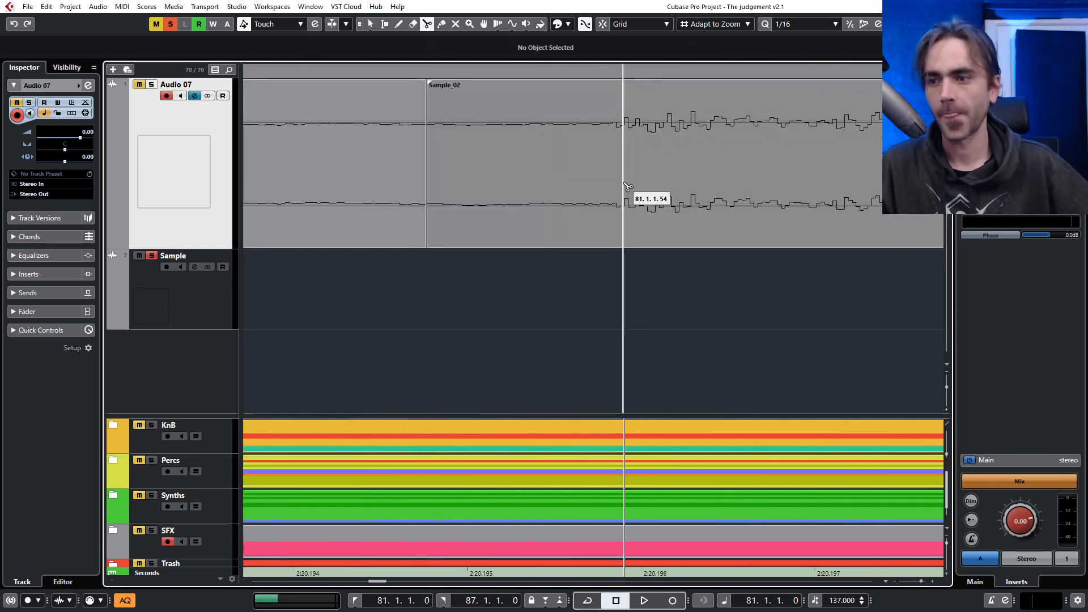
key(ctrl+z)
click(614, 180)
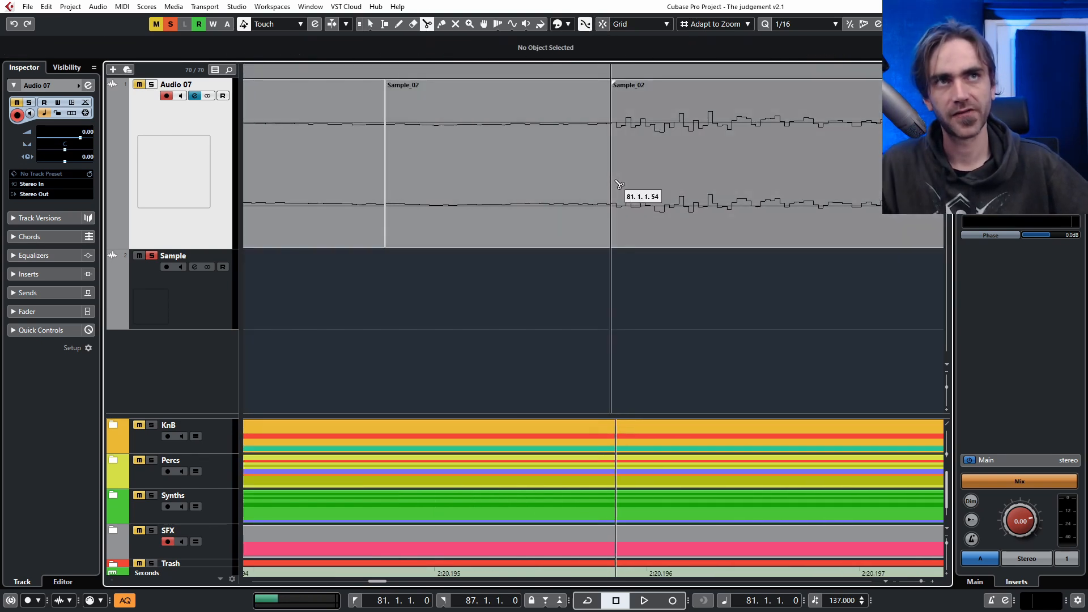
key(1)
scroll(583, 190, down, 8)
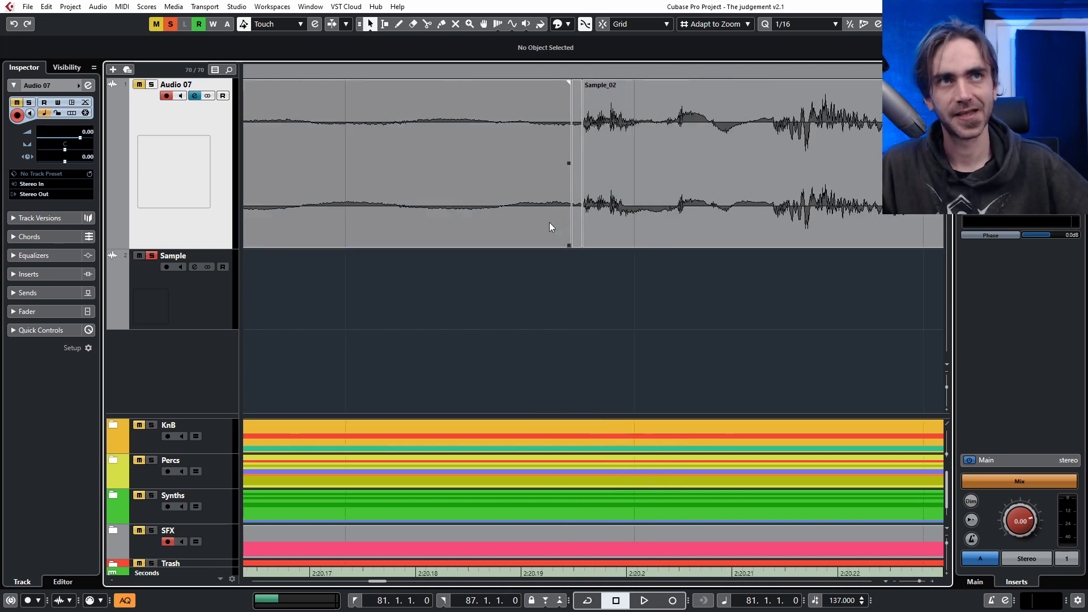
- Remove the first slap's lead-in, move the trimmed clip to the start of bar 81 on the Sample track, and audition it
drag(579, 217, 596, 203)
scroll(583, 213, down, 8)
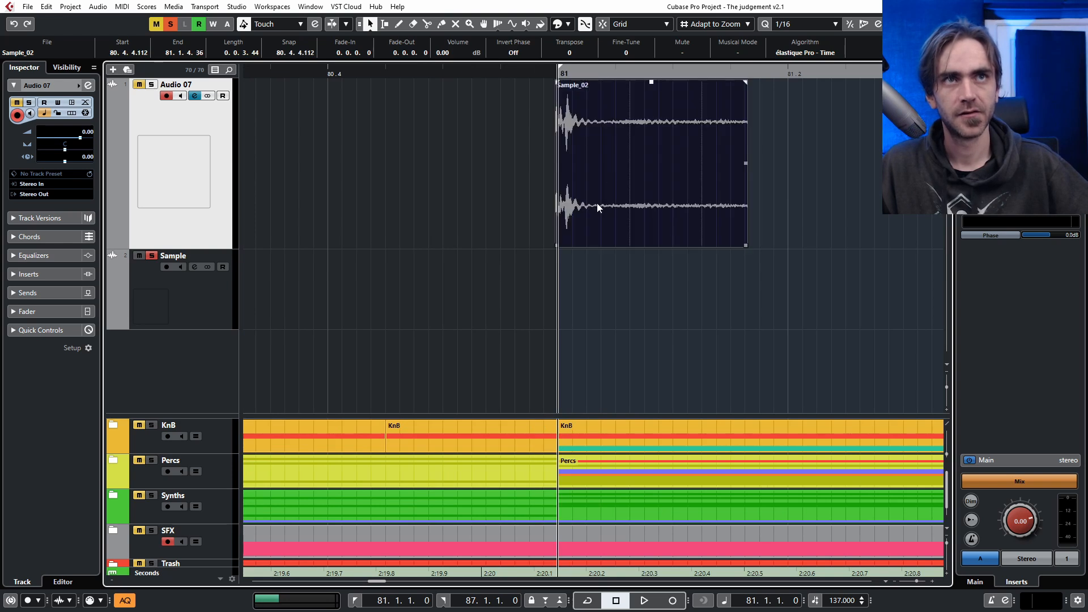
scroll(596, 167, down, 2)
drag(616, 132, 617, 303)
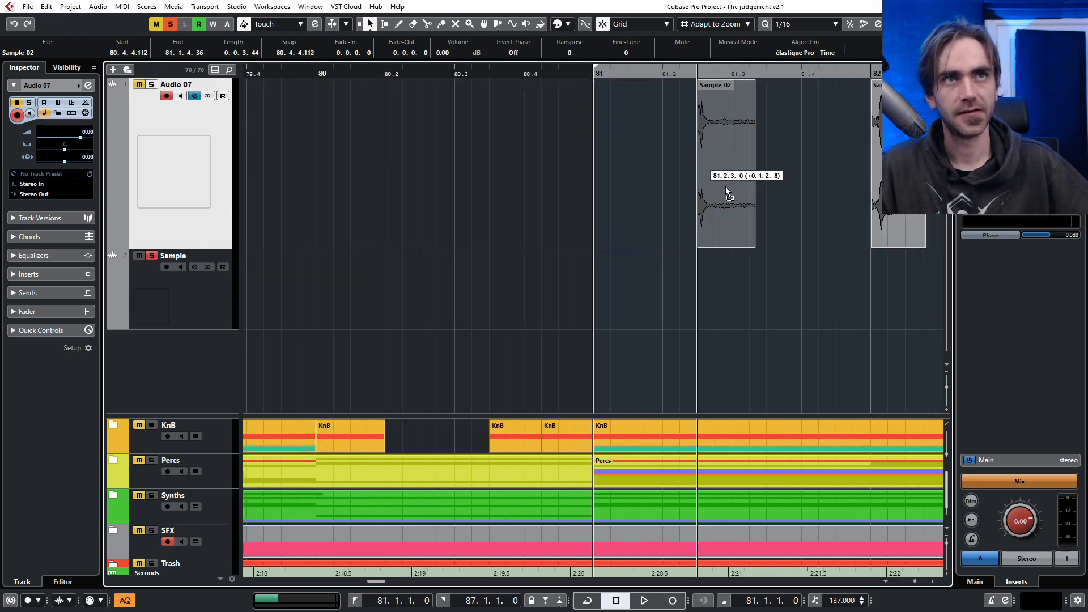
click(515, 317)
key(space)
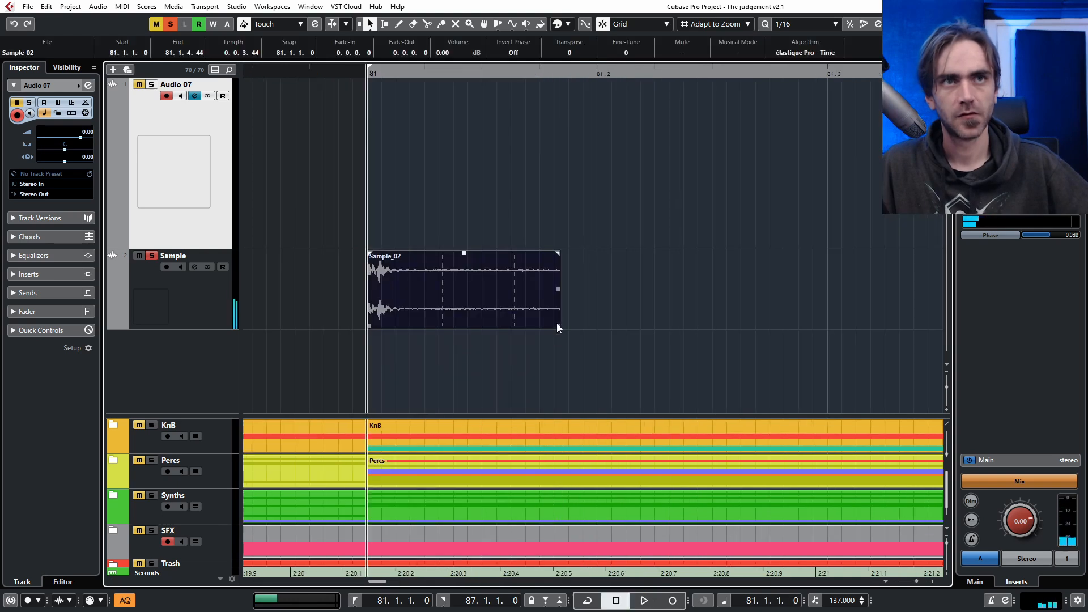
- Shorten the end of the first slap clip on the Sample track and move it away from bar 81
drag(557, 326, 437, 326)
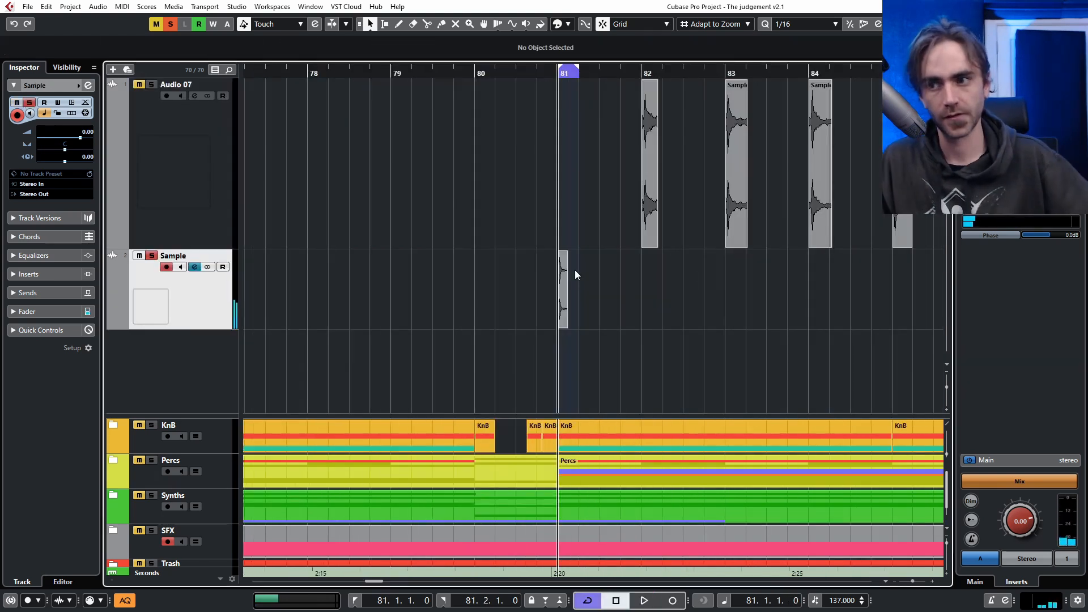
scroll(569, 295, right, 3)
key(h)
drag(423, 299, 336, 116)
- Bring the slap clip from bar 82 on Audio 07 to bar 81 and split it at its transient, at 81.1.1.31
drag(585, 196, 484, 208)
scroll(418, 194, up, 9)
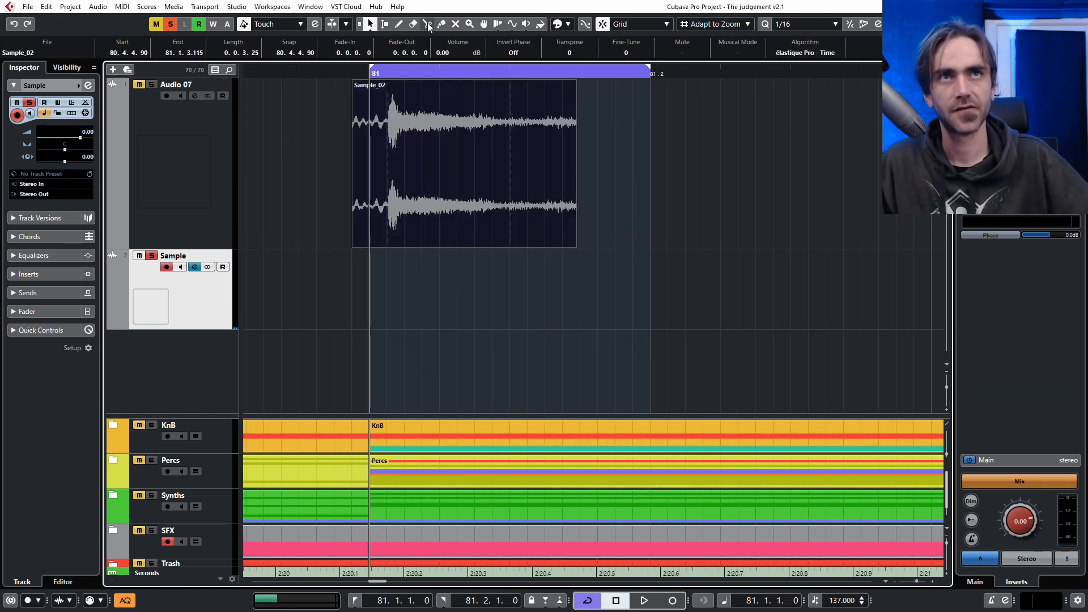
scroll(391, 194, up, 8)
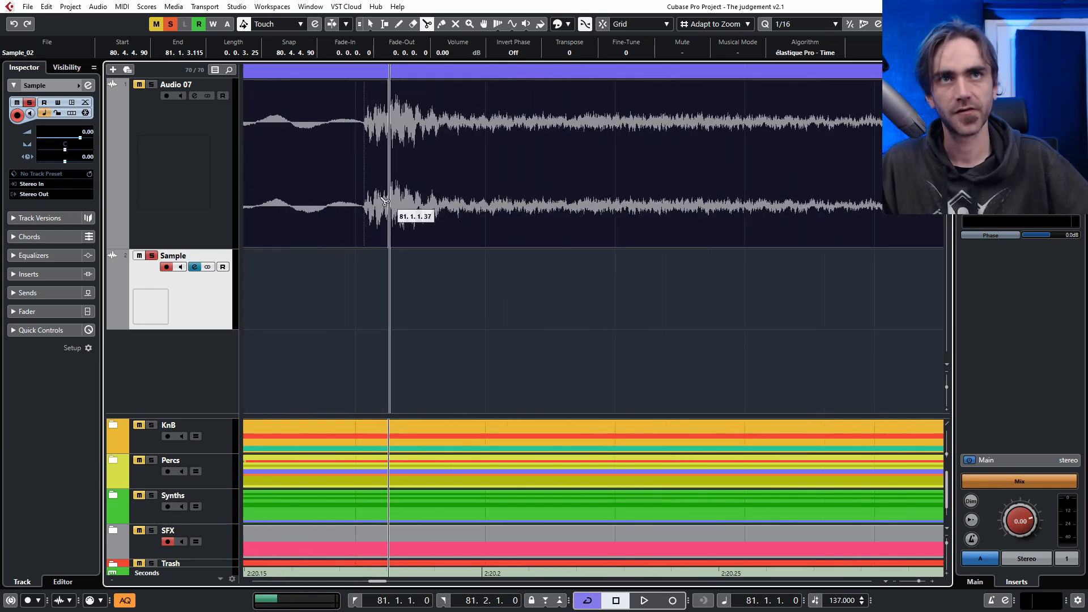
scroll(586, 210, up, 4)
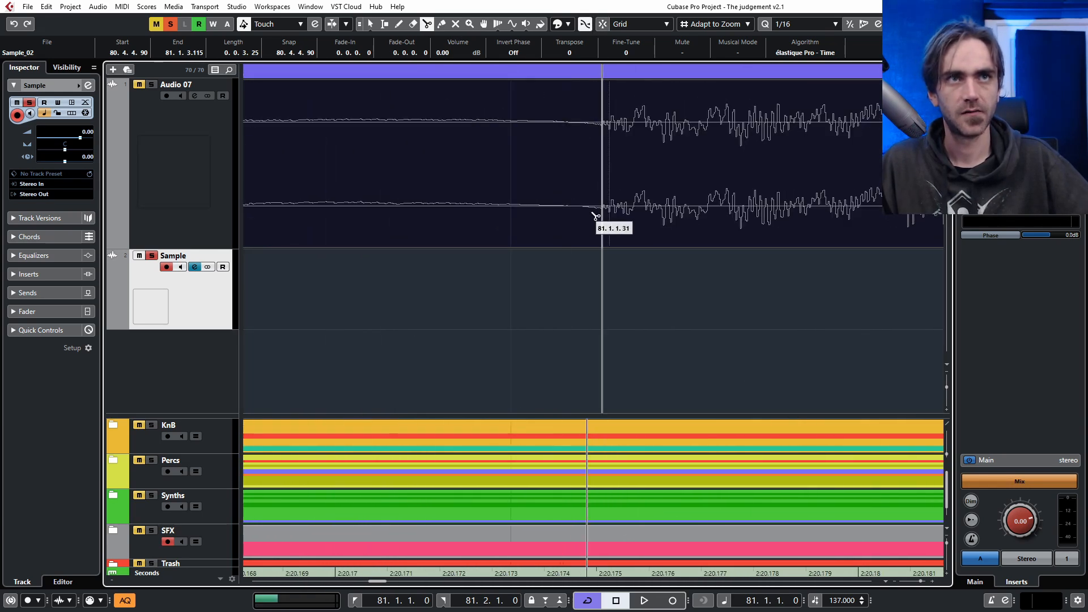
click(602, 210)
scroll(606, 216, down, 6)
key(1)
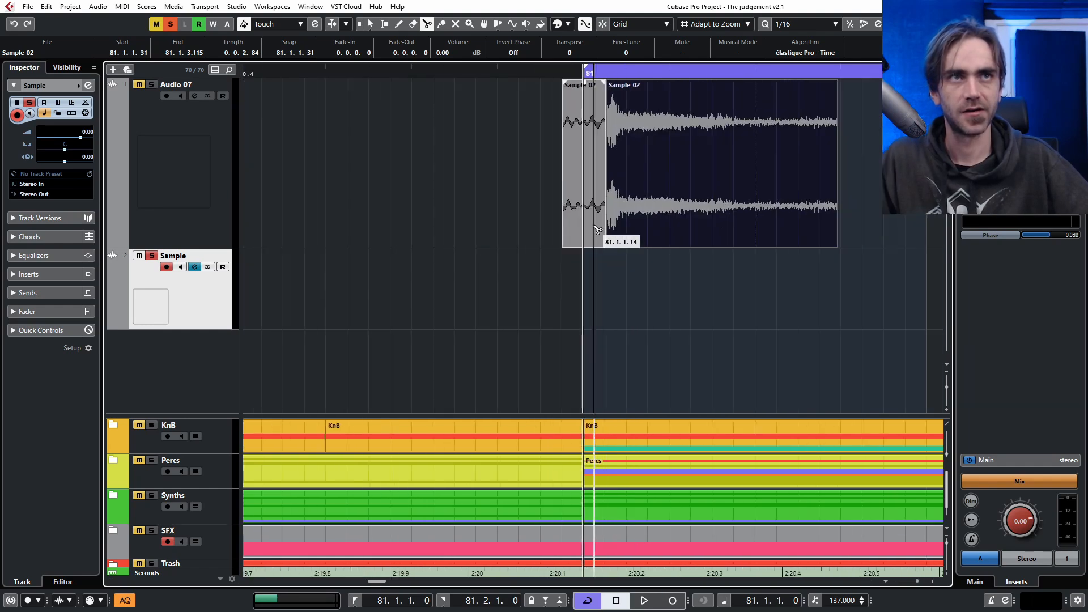
- Delete the second slap's lead-in, place the remaining clip at the start of bar 81 on the Sample track, and audition it
click(584, 208)
key(Delete)
drag(662, 185, 626, 178)
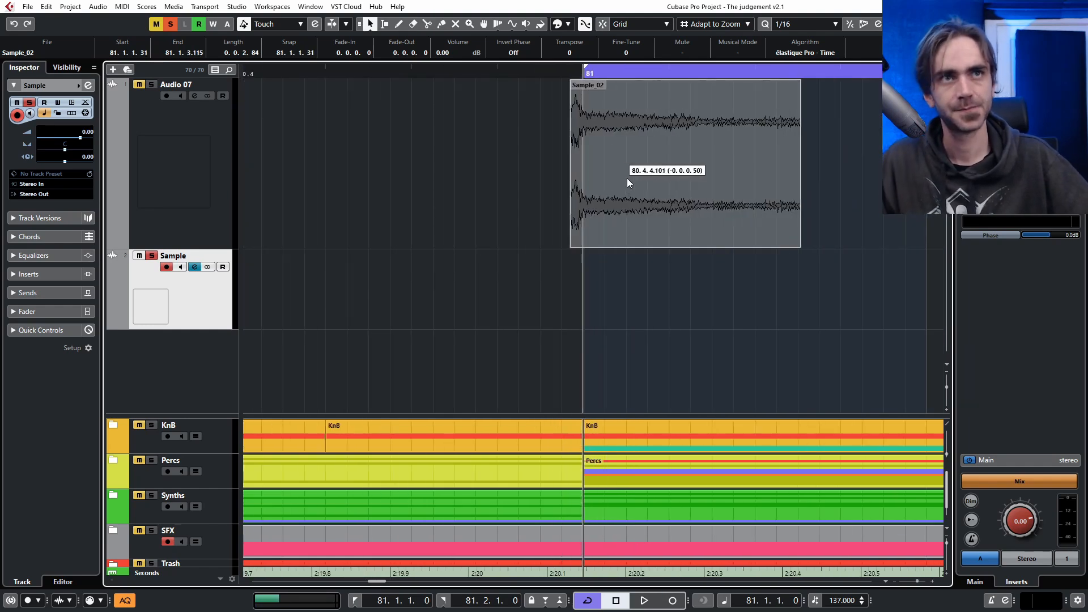
drag(617, 233, 620, 286)
key(space)
key(space)
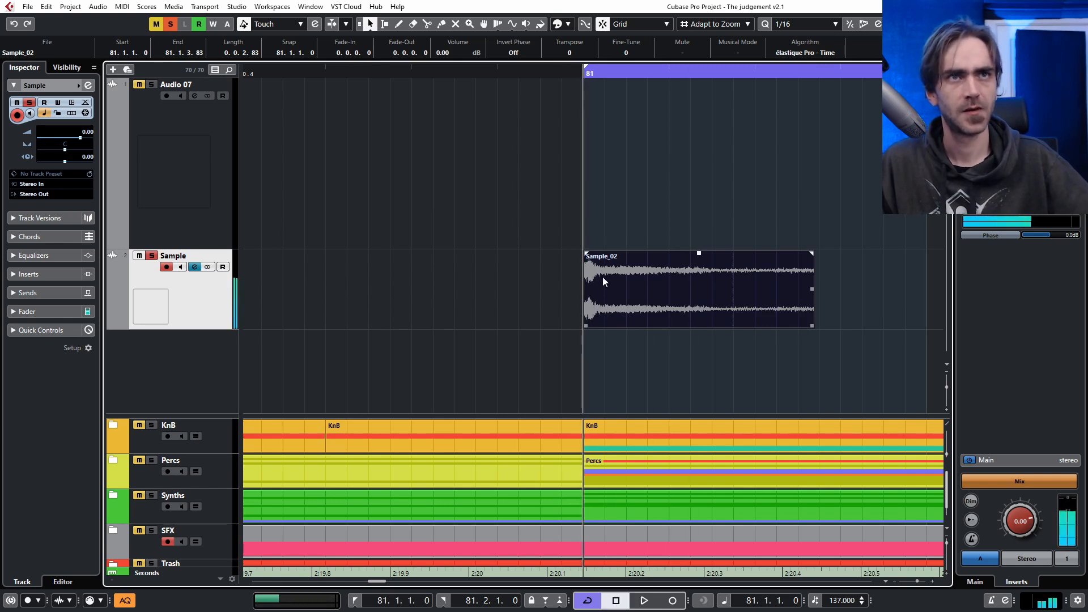
- Trim the end of the second slap clip on the Sample track to 81.1.2.106
scroll(660, 305, down, 3)
scroll(623, 318, right, 5)
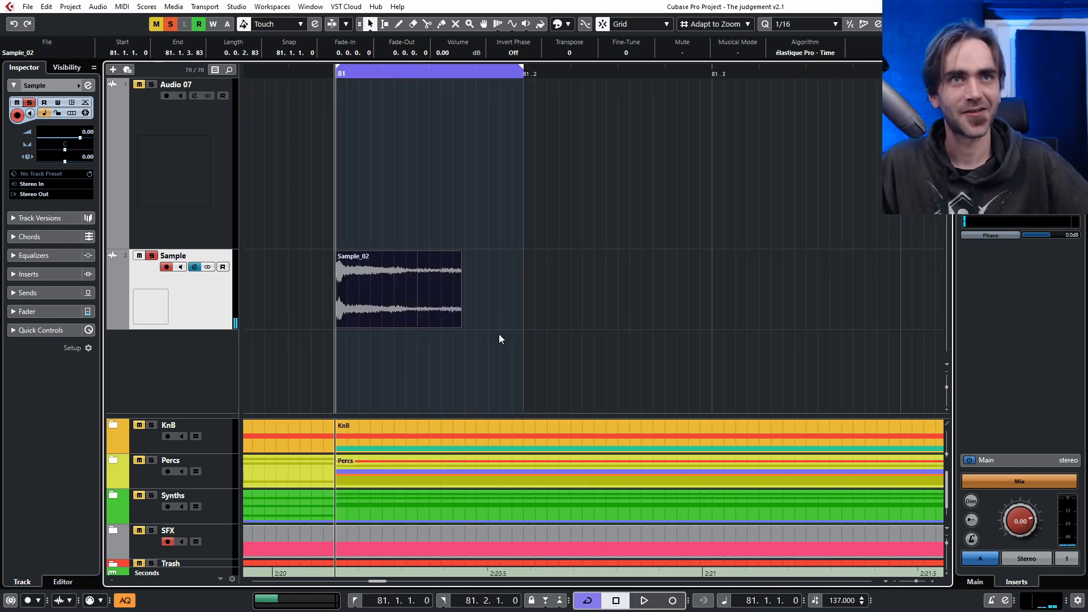
drag(460, 325, 423, 323)
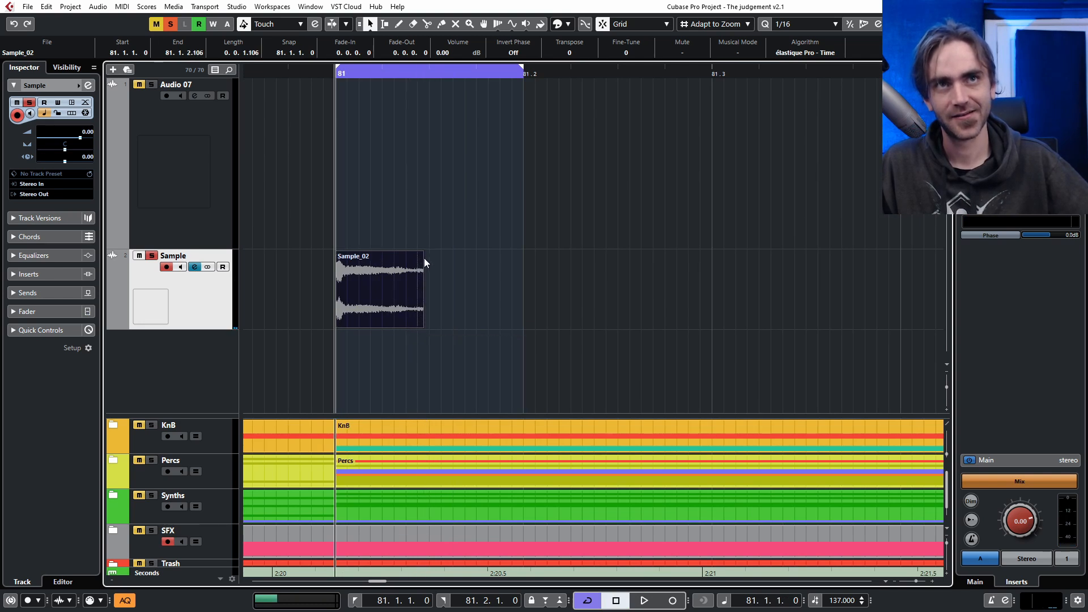
- Fade out the second slap clip over 23 ticks and shorten the end of the third slap, Sample_03, to 81.1.3.30
drag(422, 256, 412, 255)
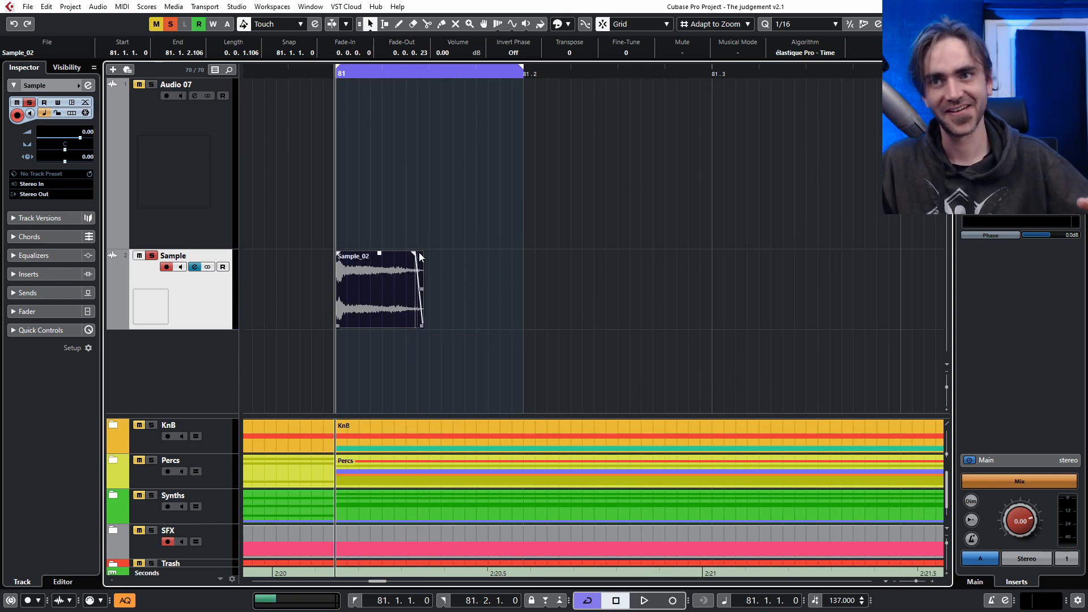
key(space)
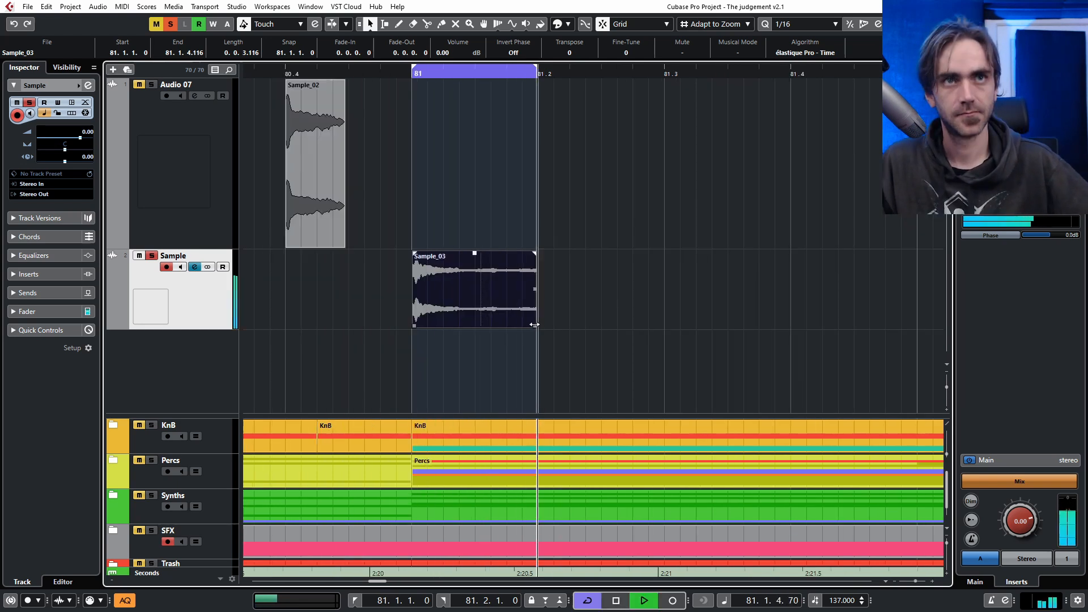
drag(534, 325, 479, 324)
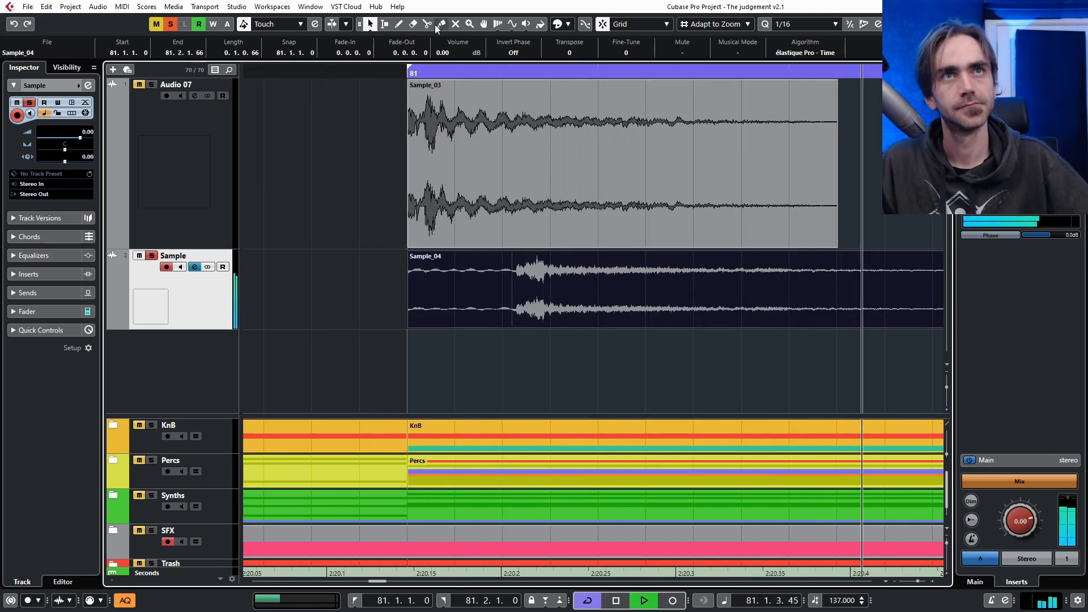
- Split the fourth slap at its transient and tighten the remaining clip to a length of 0.0.2.30 with a short fade-out
click(429, 24)
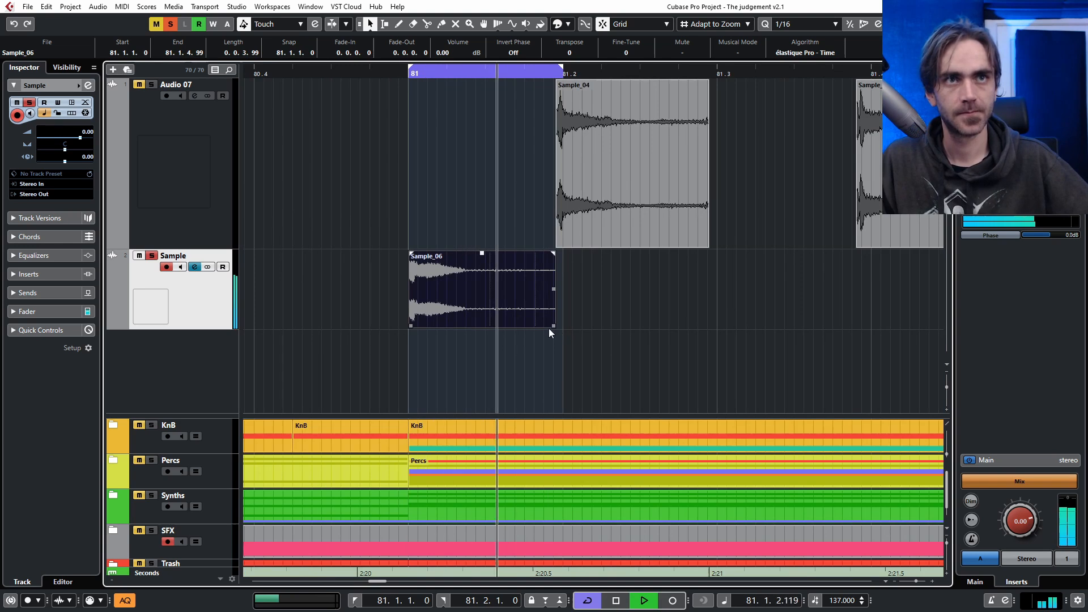
drag(549, 328, 486, 326)
drag(483, 254, 471, 253)
scroll(498, 316, down, 4)
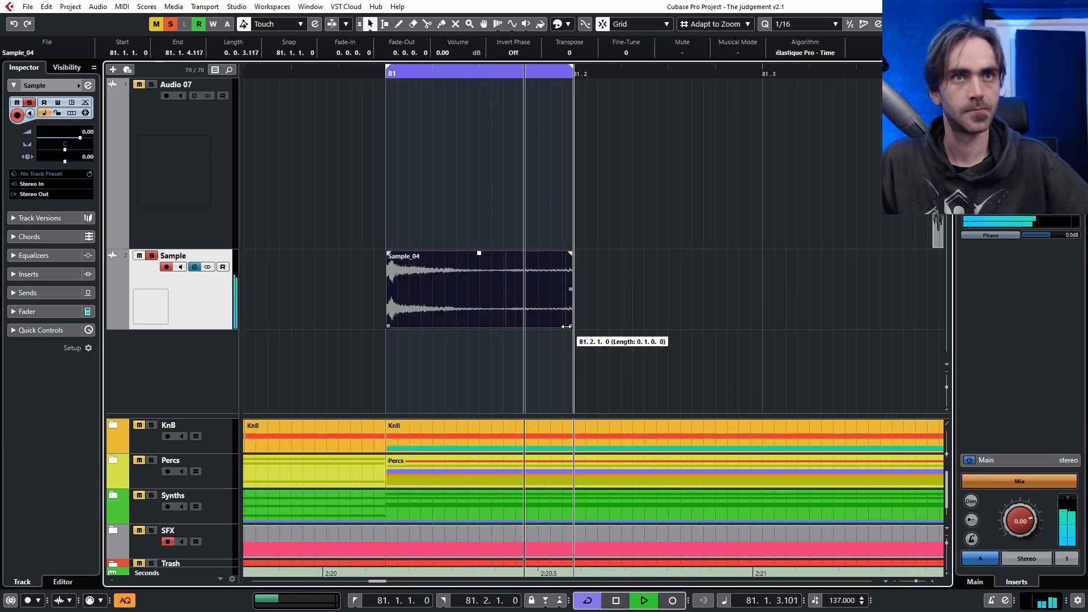
- Trim the end of the Sample_04 slap clip to 81.1.3.30 and give it a 71-tick fade-out
drag(569, 325, 490, 326)
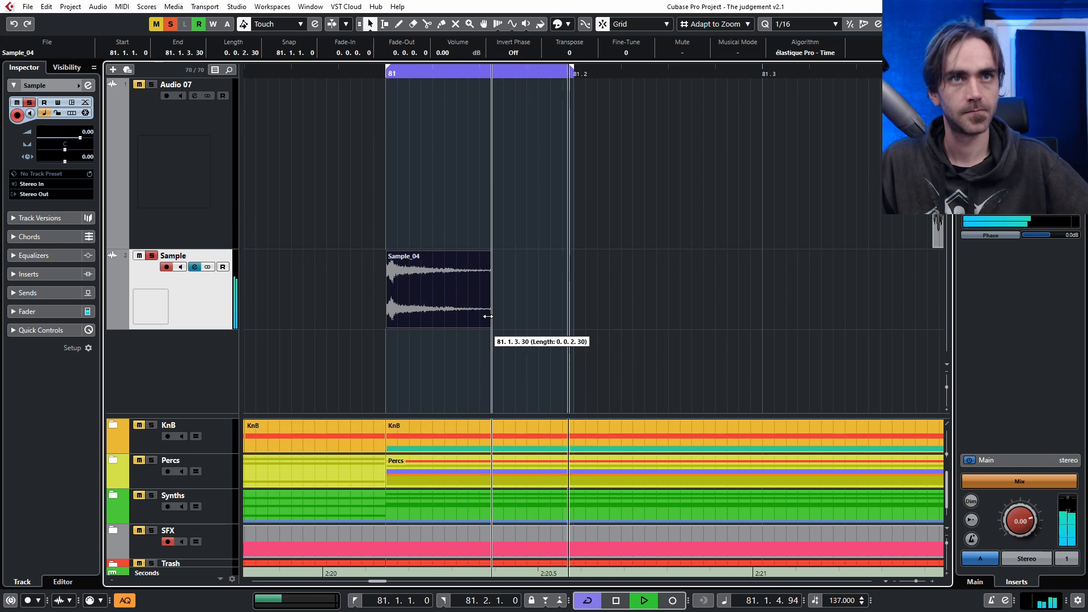
drag(494, 257, 464, 254)
key(space)
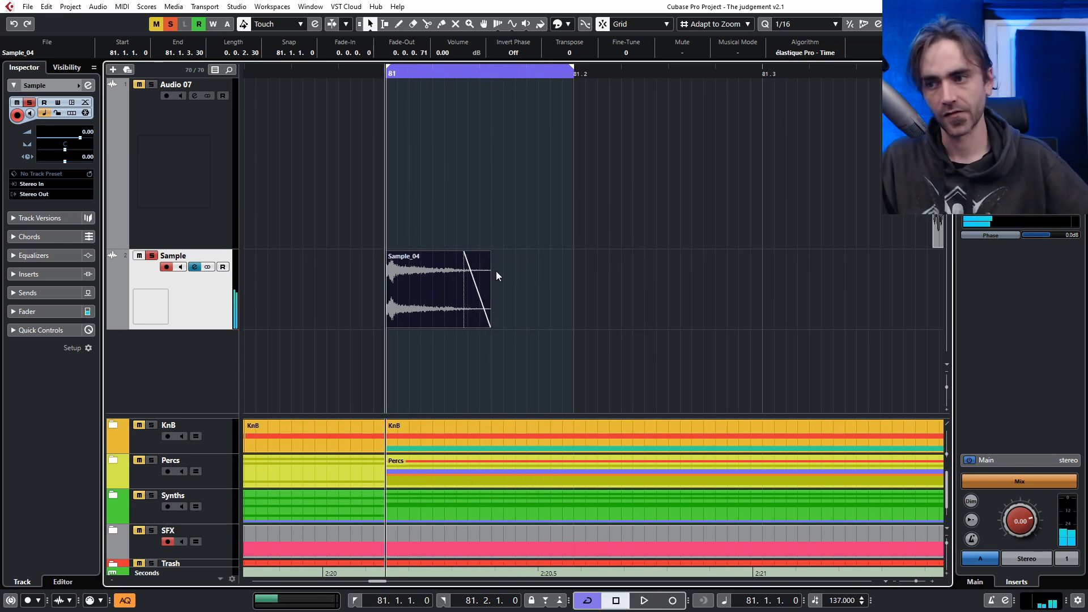
- Trim the end of the Sample_05 slap clip to 81.1.3.21 and give it an 80-tick fade-out
scroll(496, 278, down, 3)
scroll(556, 306, up, 2)
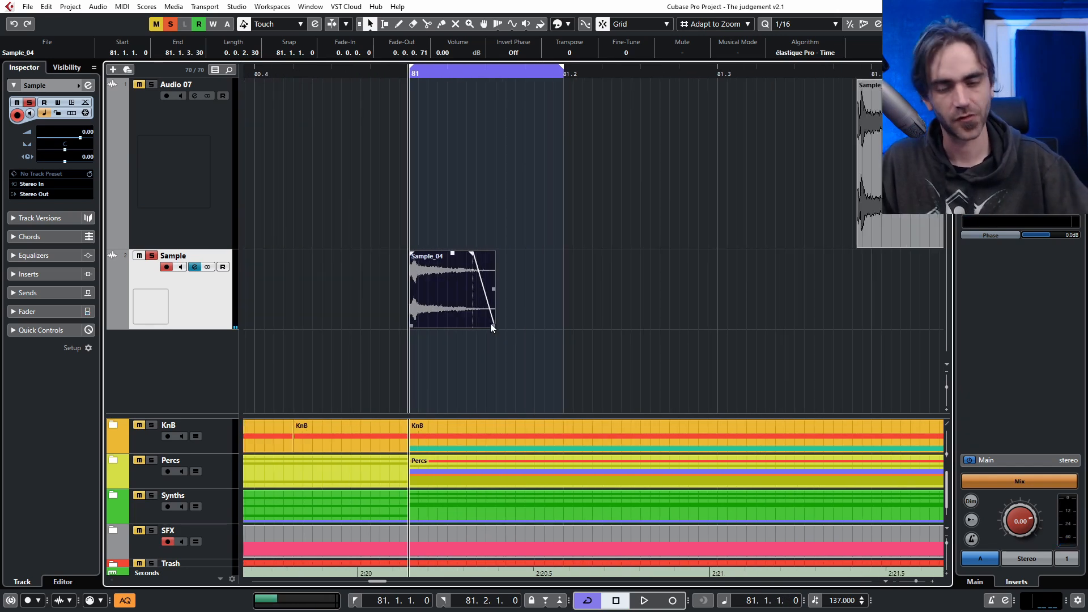
drag(778, 325, 612, 322)
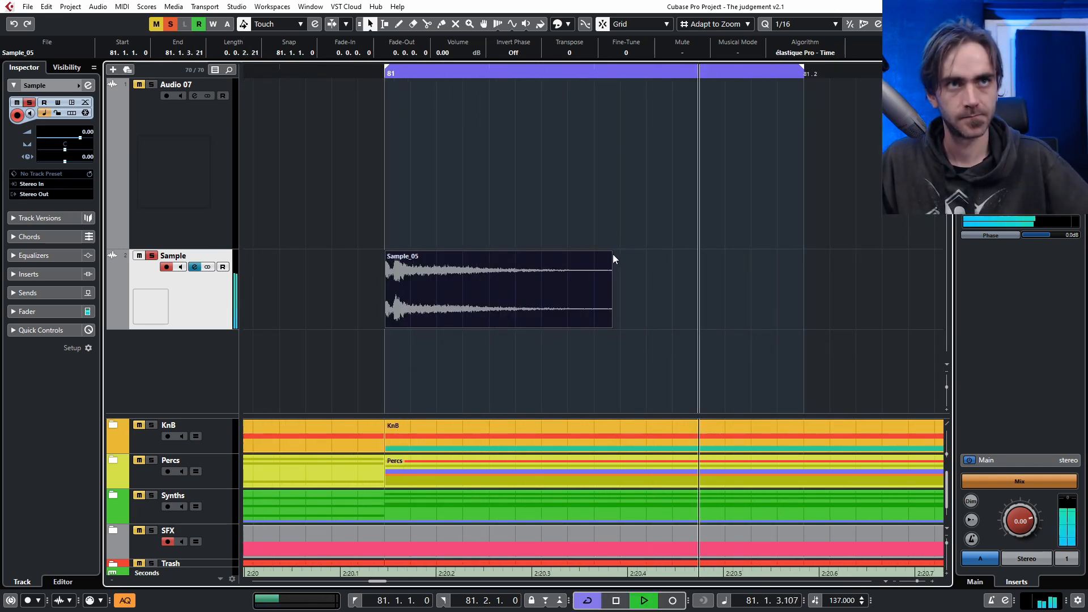
drag(612, 252, 534, 251)
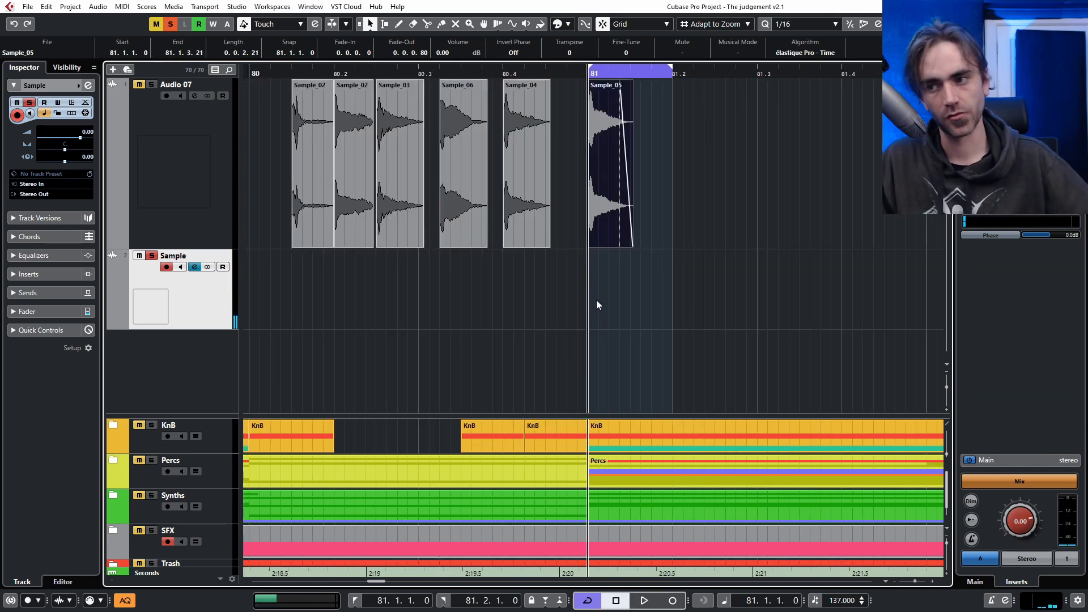
- Move all six trimmed slap clips together from Audio 07 to the Sample track, with the first one starting at 80.2.1.0
scroll(646, 292, down, 2)
scroll(529, 277, right, 2)
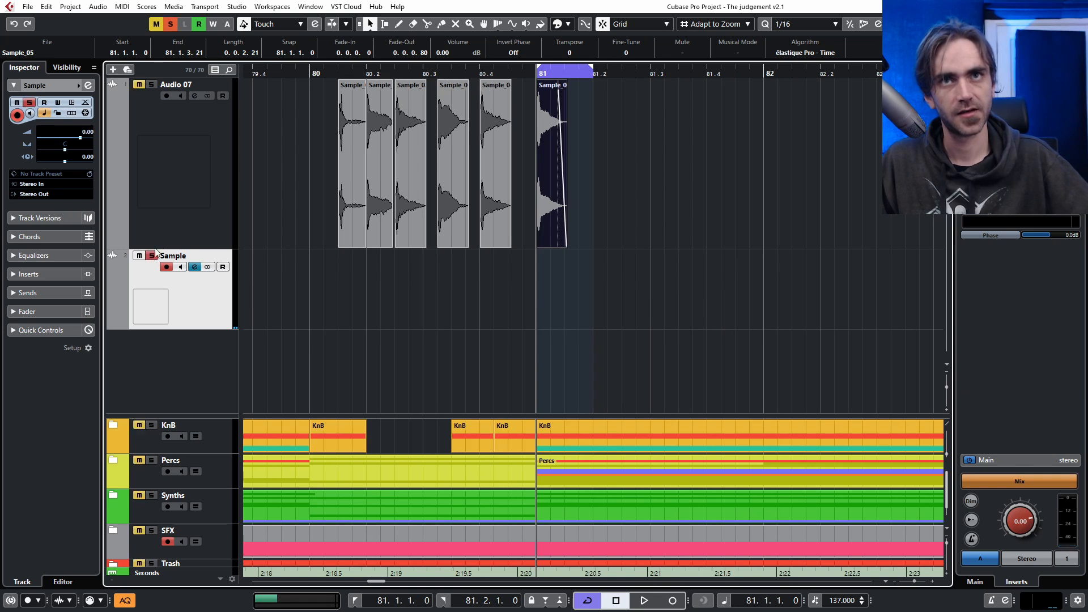
drag(737, 153, 361, 204)
drag(371, 271, 379, 285)
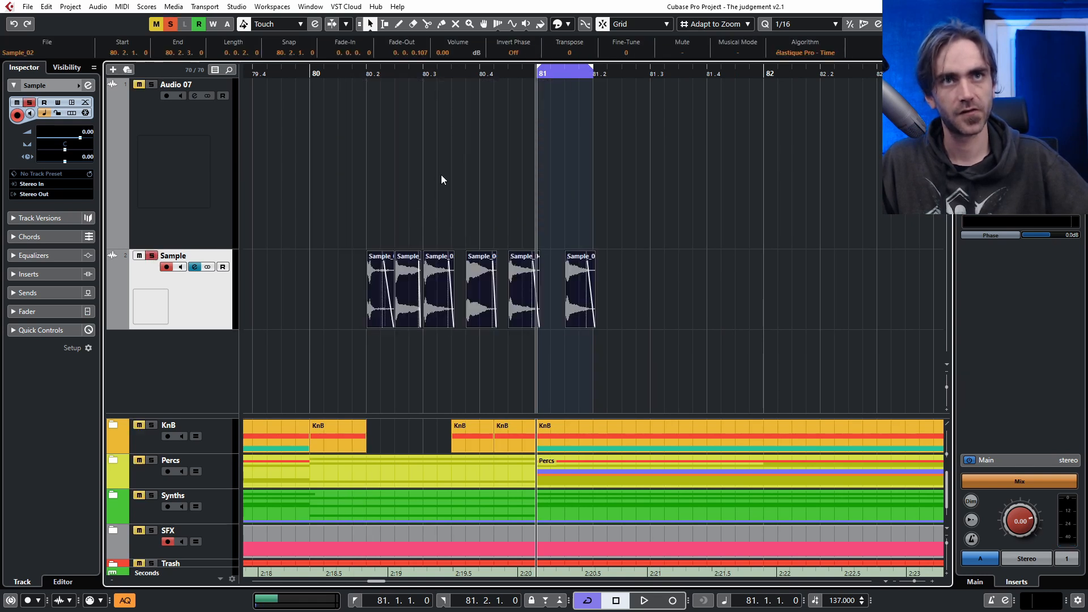
- Select only the Sample_05 clip on the Sample track and bounce it to its own audio file
click(443, 178)
click(580, 305)
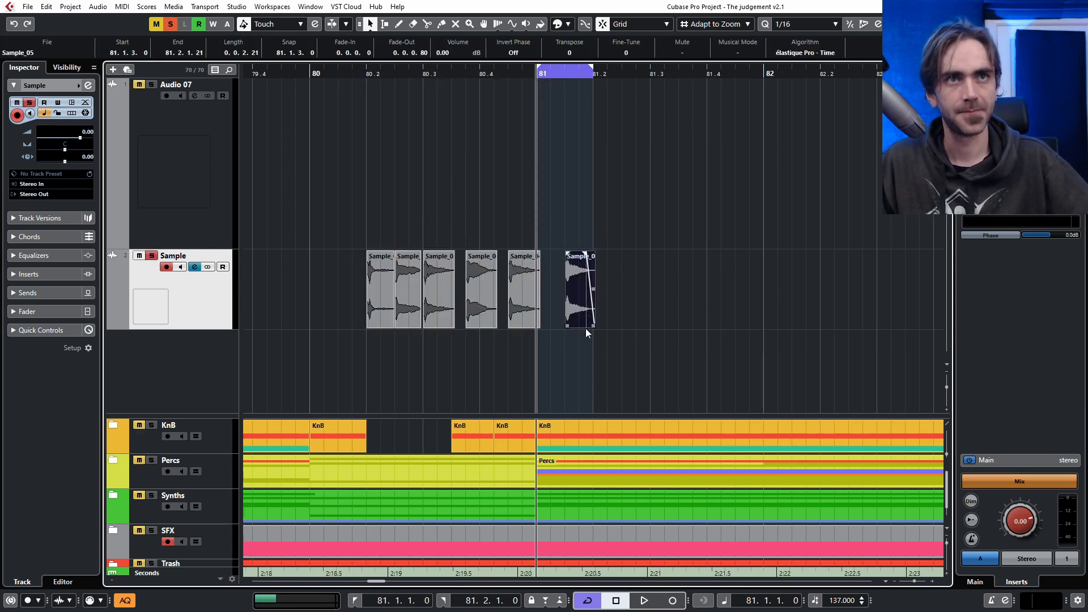
key(h)
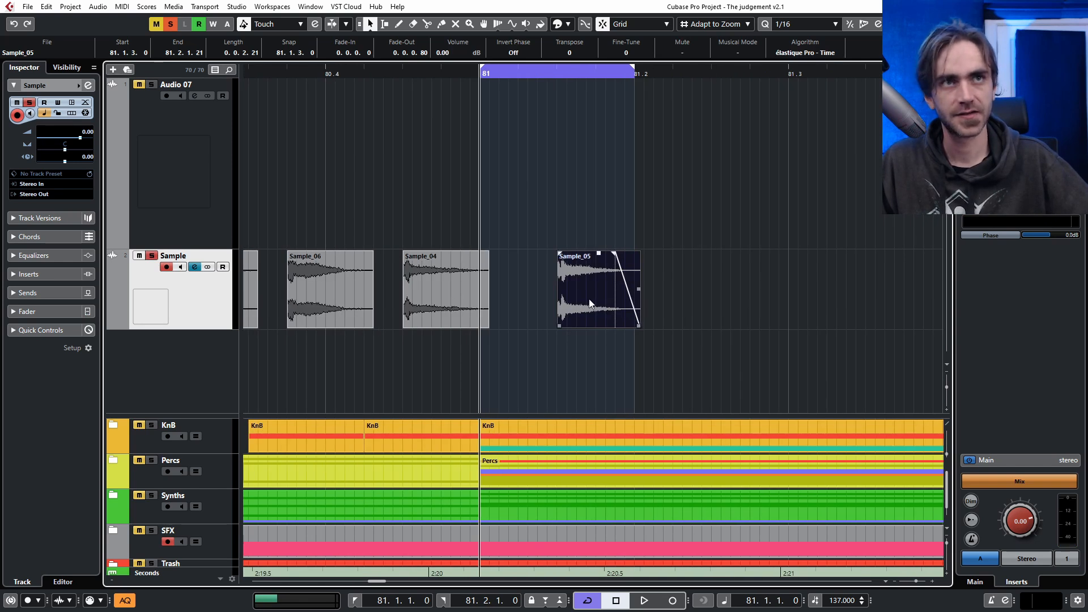
right_click(589, 299)
click(633, 373)
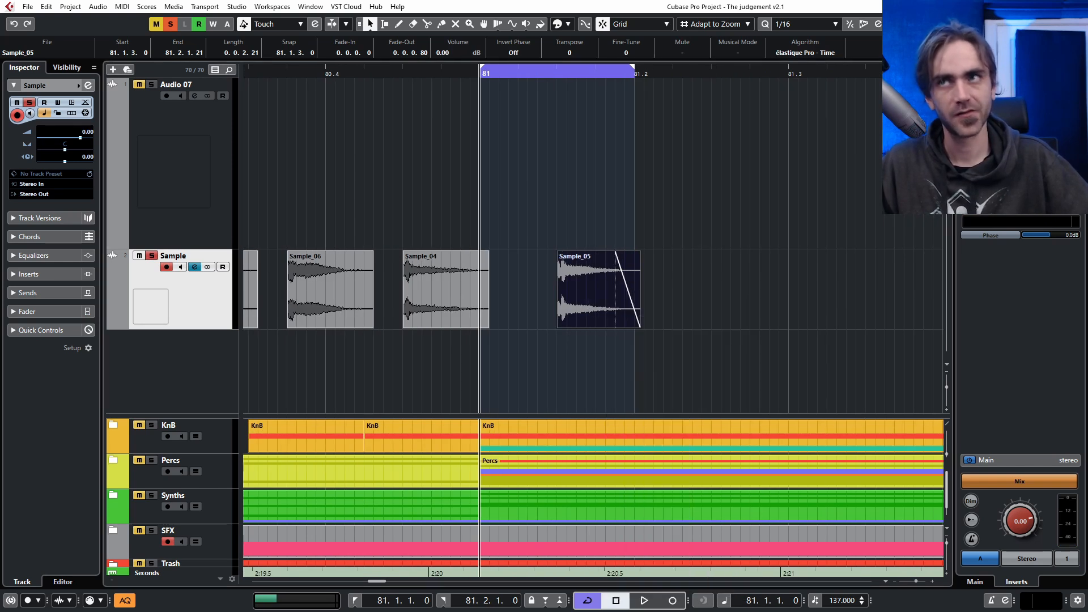
- Normalize the bounced Sample_05 clip to a peak level of -0.10 dB
right_click(570, 287)
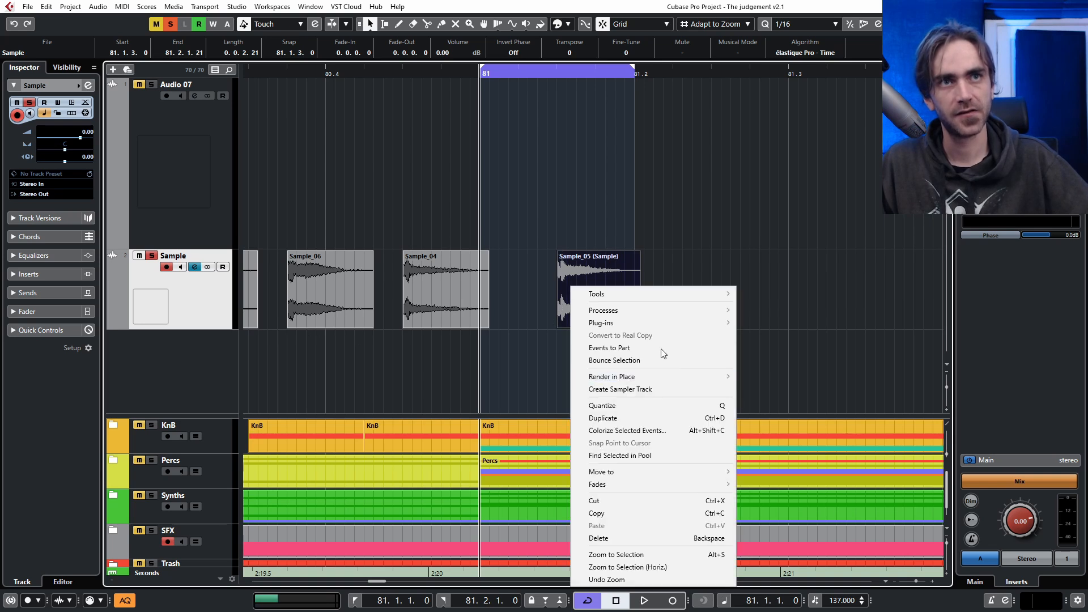
mouse_move(596, 315)
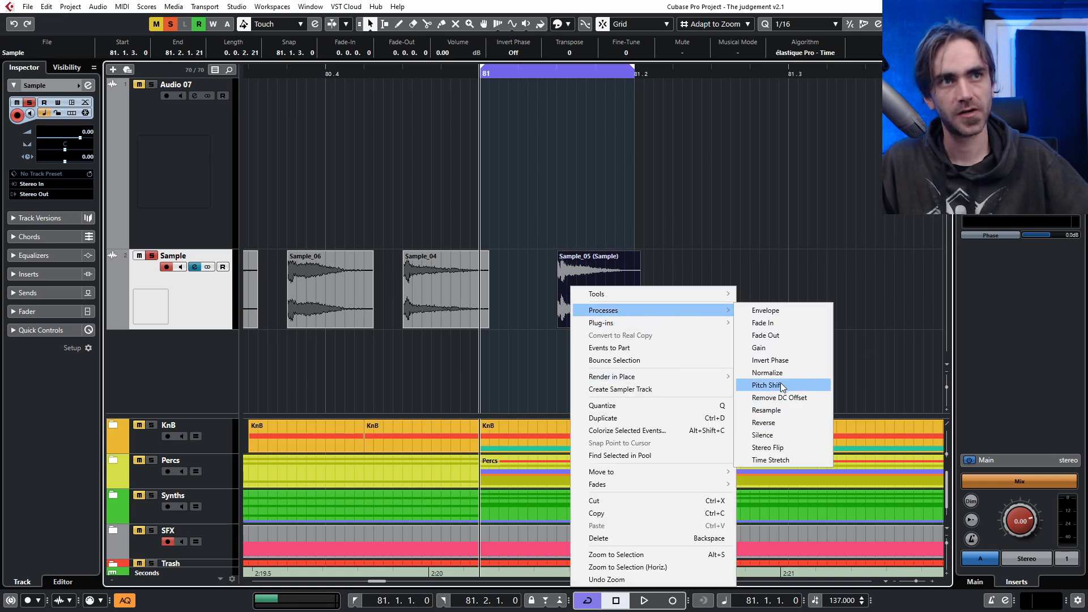
click(768, 373)
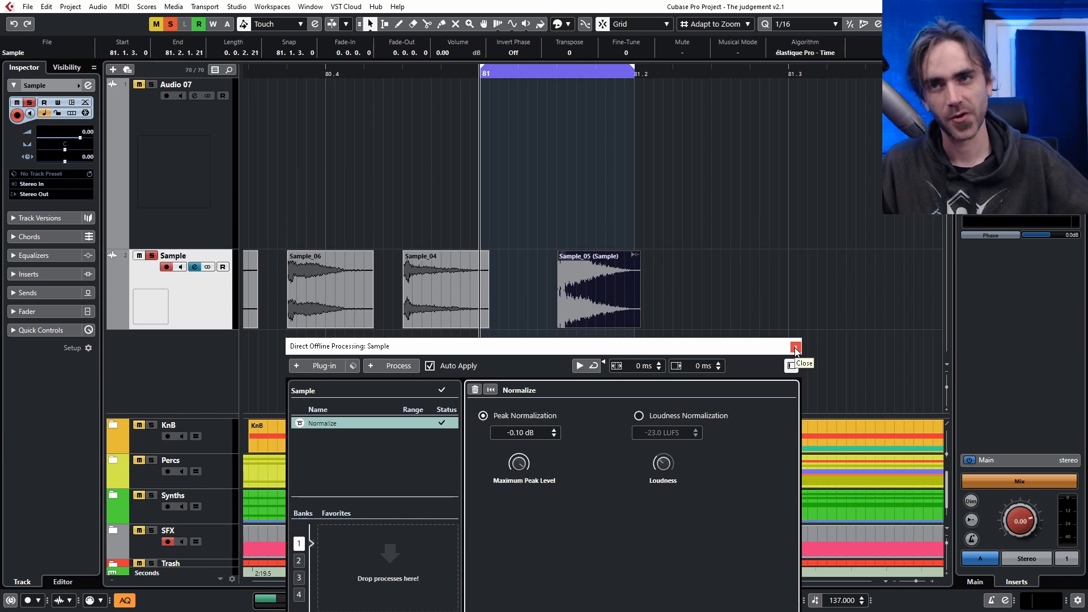
click(796, 347)
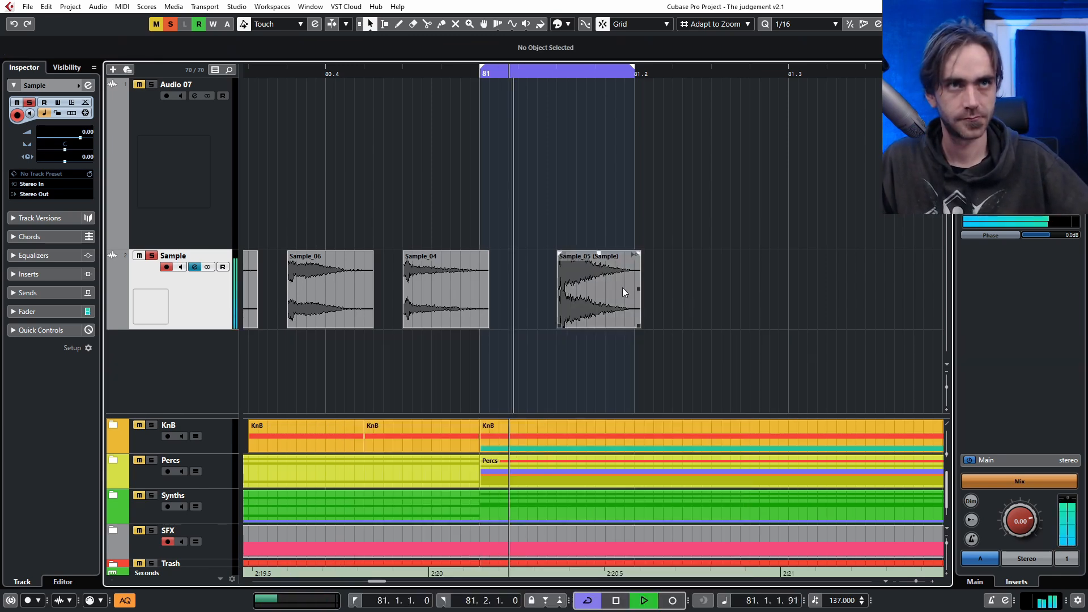
- Move the normalized clip to 81.3 and bring the Sample_04 clip into the loop region at 81.1.2.0
scroll(620, 290, down, 3)
drag(607, 284, 692, 303)
drag(692, 302, 691, 303)
drag(550, 298, 593, 298)
- Normalize the five remaining slap clips one by one to a -0.10 dB peak, parking the finished ones after the loop region
right_click(593, 297)
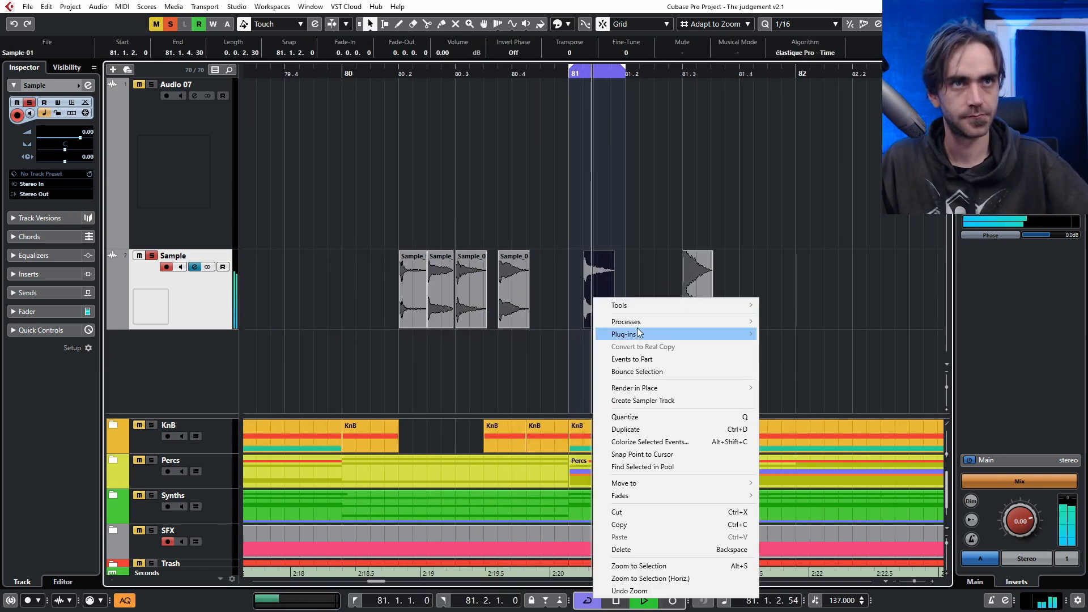
mouse_move(637, 322)
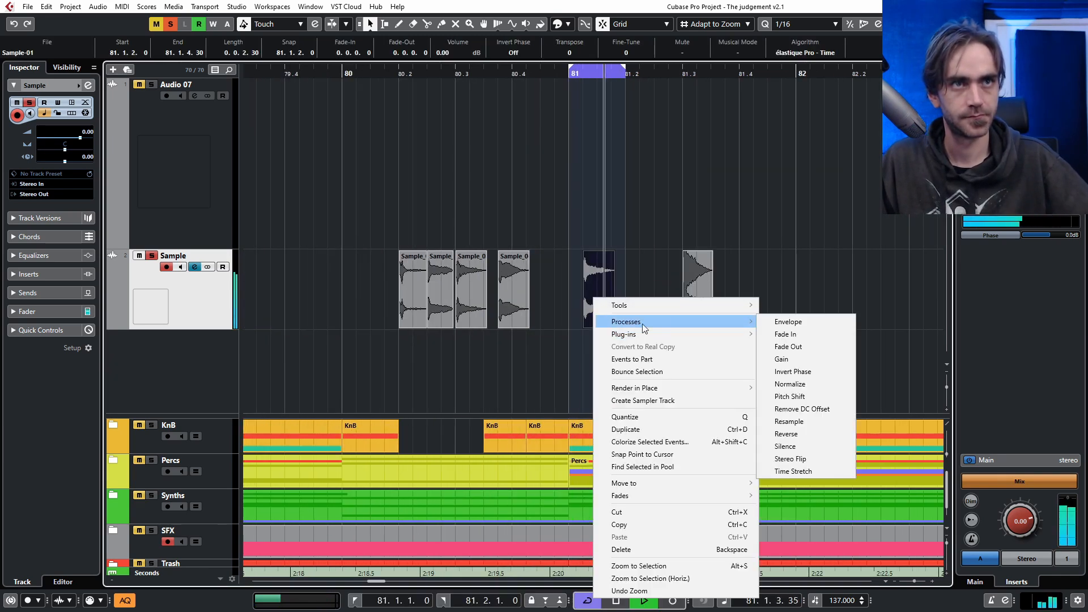
click(793, 383)
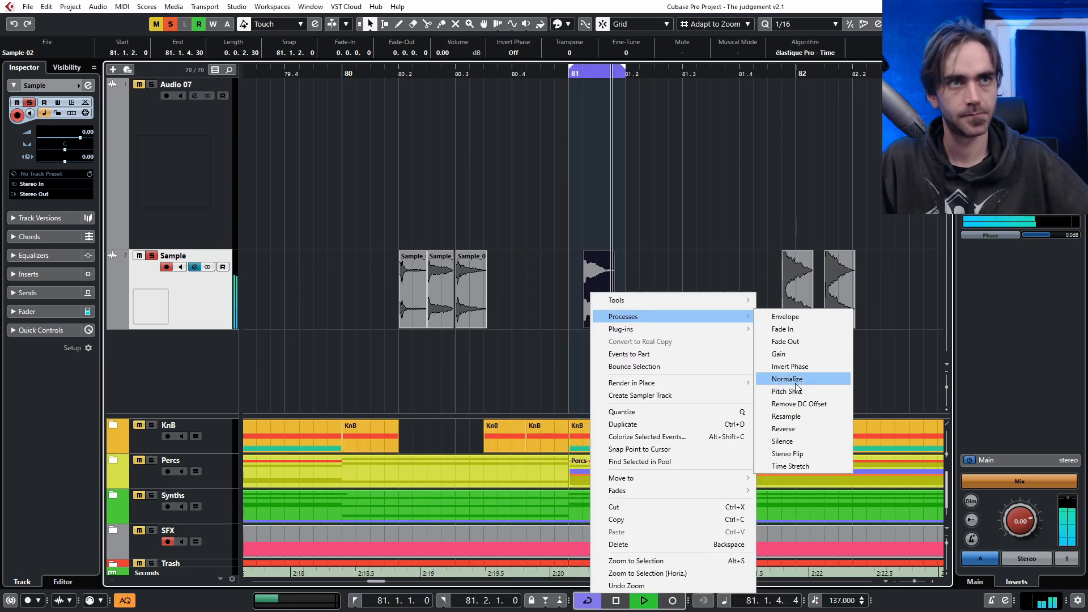
click(793, 376)
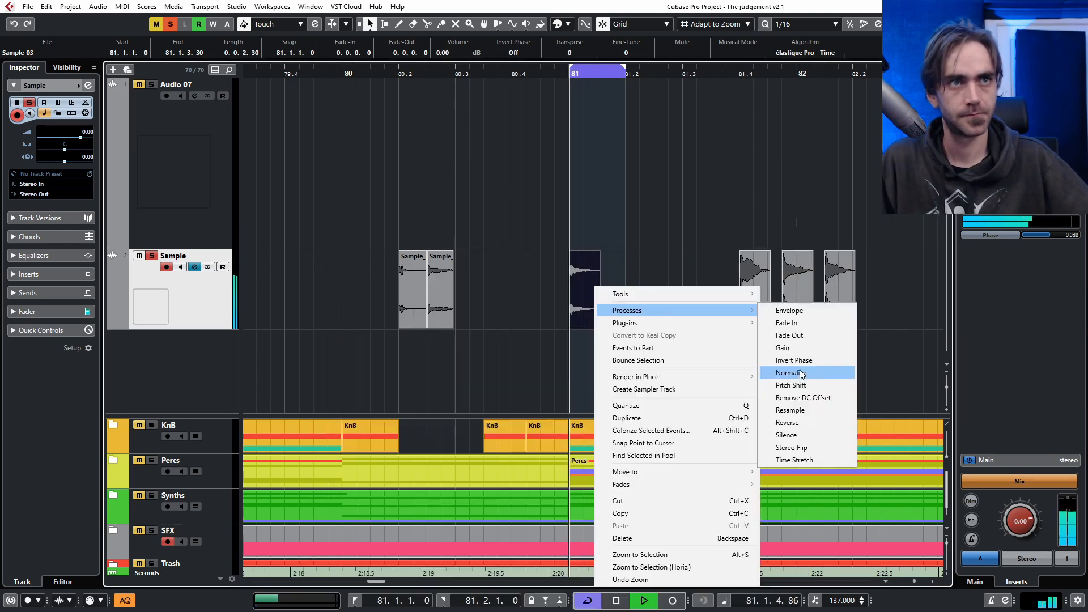
click(793, 367)
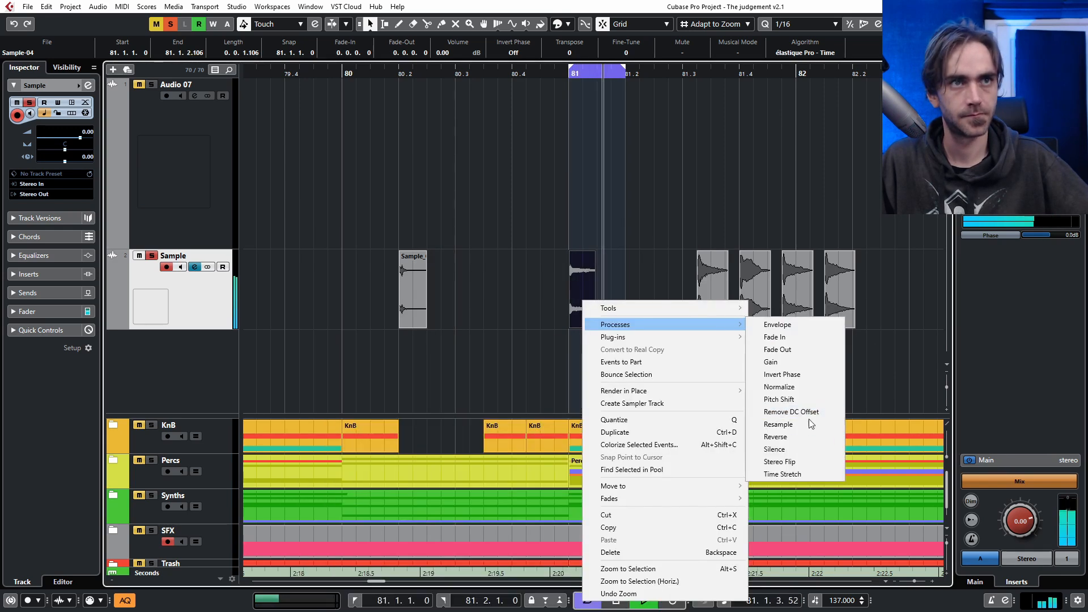
click(799, 396)
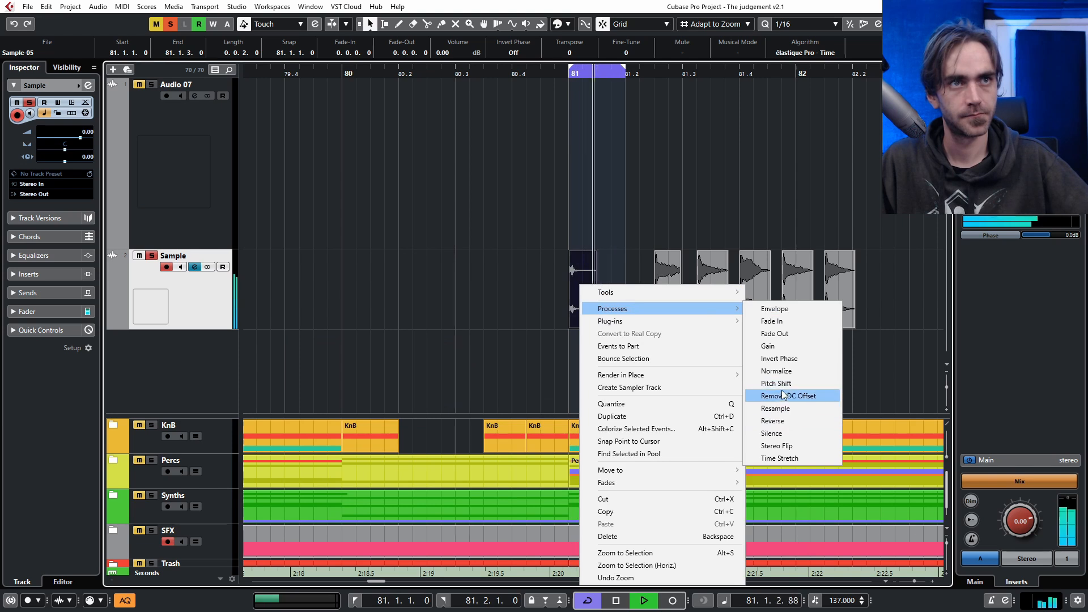
click(777, 371)
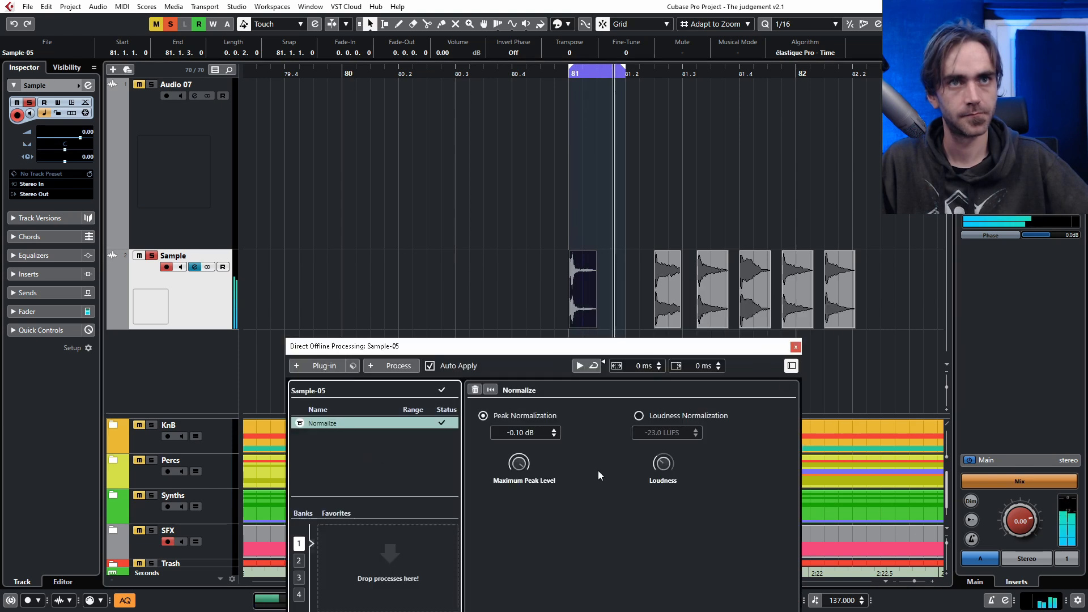
click(795, 347)
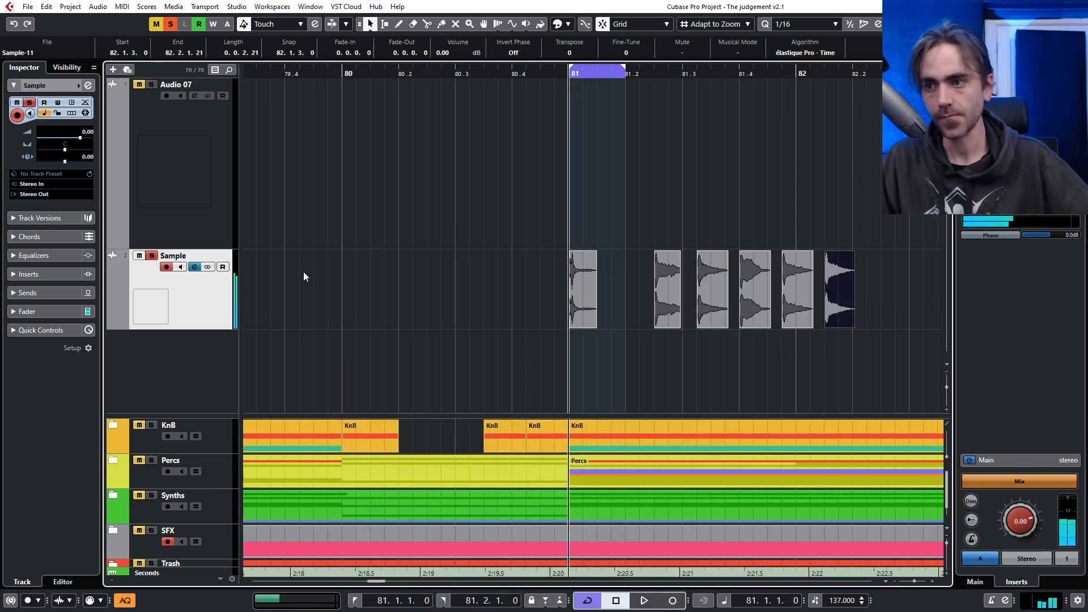
- Space the six normalized slap clips one beat apart on the Sample track, from 81.1 to 82.2
scroll(616, 311, down, 3)
scroll(618, 313, right, 3)
drag(651, 330, 410, 310)
scroll(428, 290, up, 3)
click(436, 315)
click(453, 318)
drag(640, 332, 453, 292)
mouse_move(453, 294)
mouse_down()
mouse_move(482, 296)
mouse_move(468, 299)
mouse_up()
drag(630, 336, 531, 315)
click(544, 367)
drag(652, 373, 572, 315)
drag(573, 315, 633, 310)
click(608, 313)
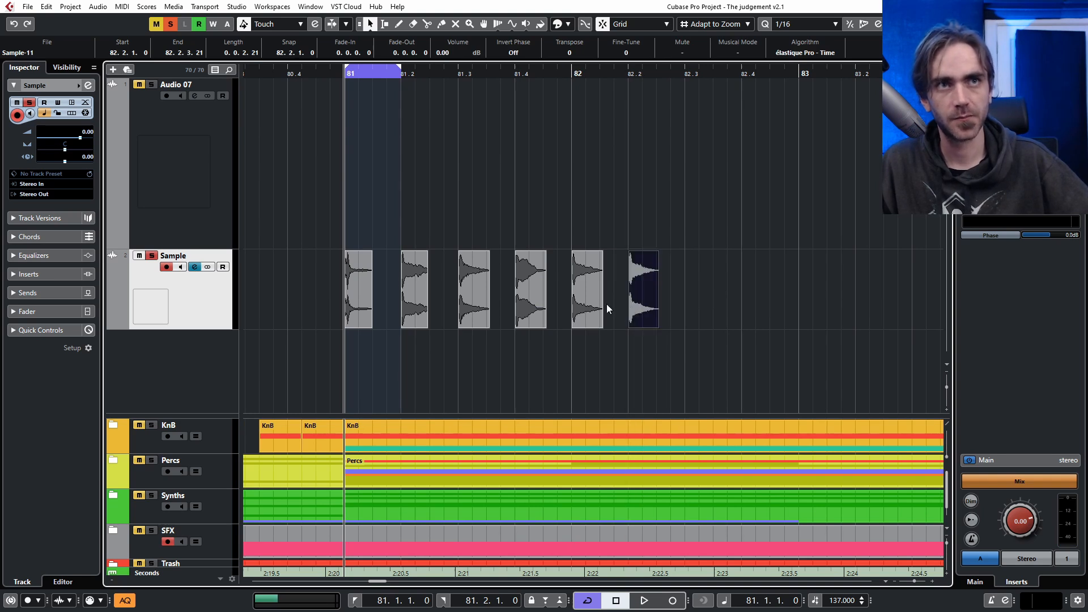
- Turn off solo on the Sample track and, with Audio 07 selected, make the upper track area taller
click(151, 254)
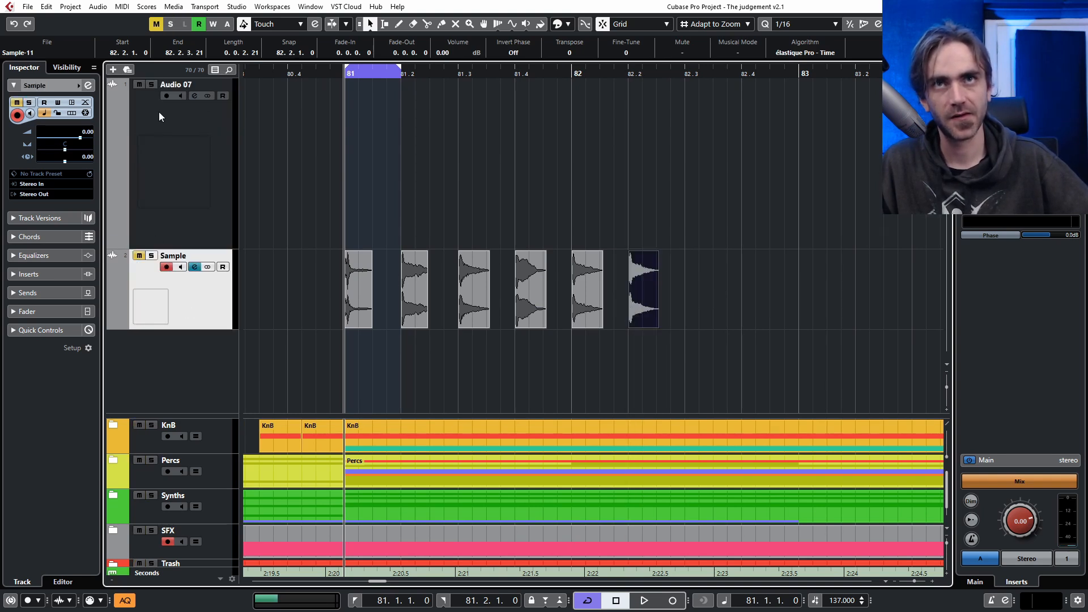
click(141, 95)
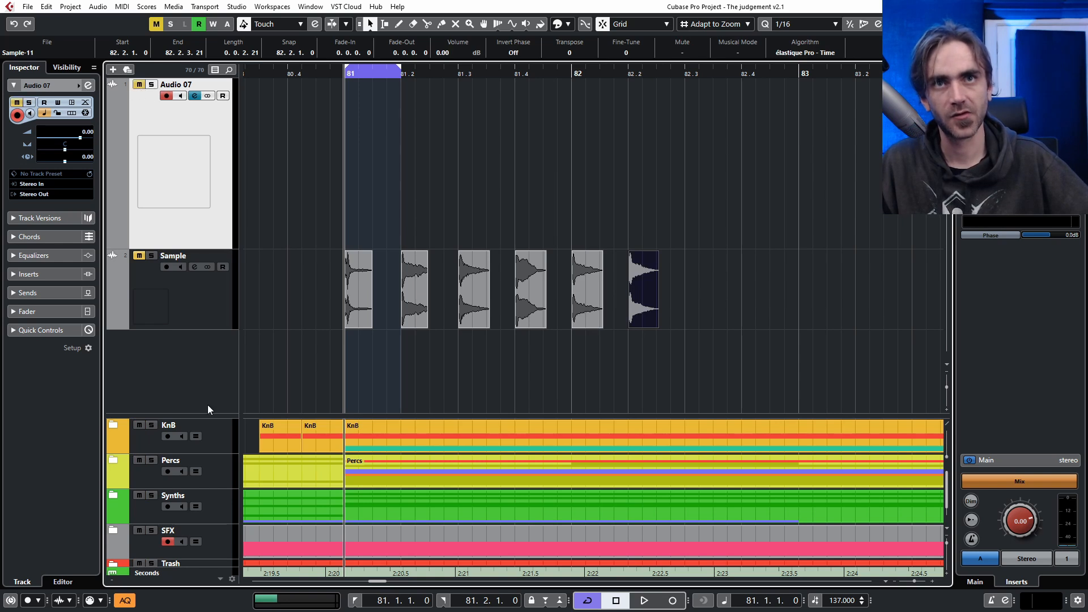
drag(201, 413, 204, 515)
click(305, 501)
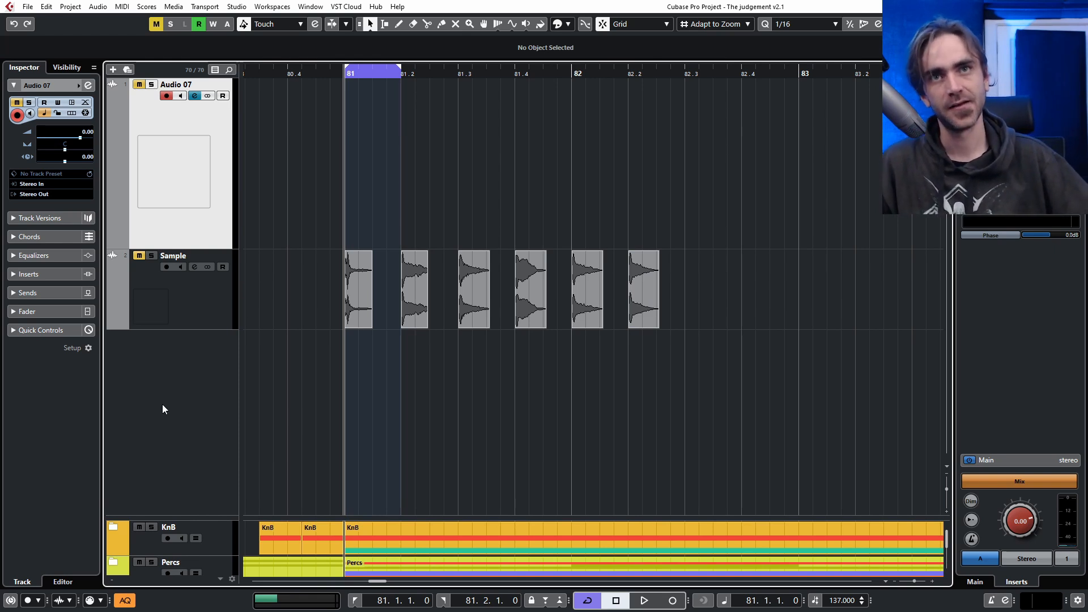
- Add one instrument track with Backbone as the instrument, routed to Stereo Out
right_click(176, 389)
click(246, 108)
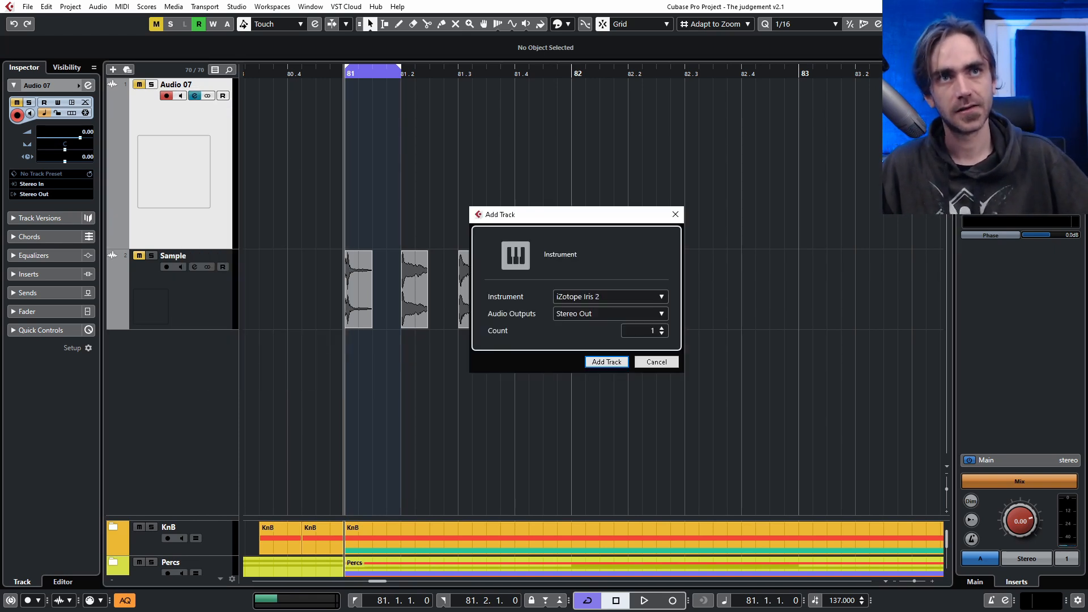
click(580, 297)
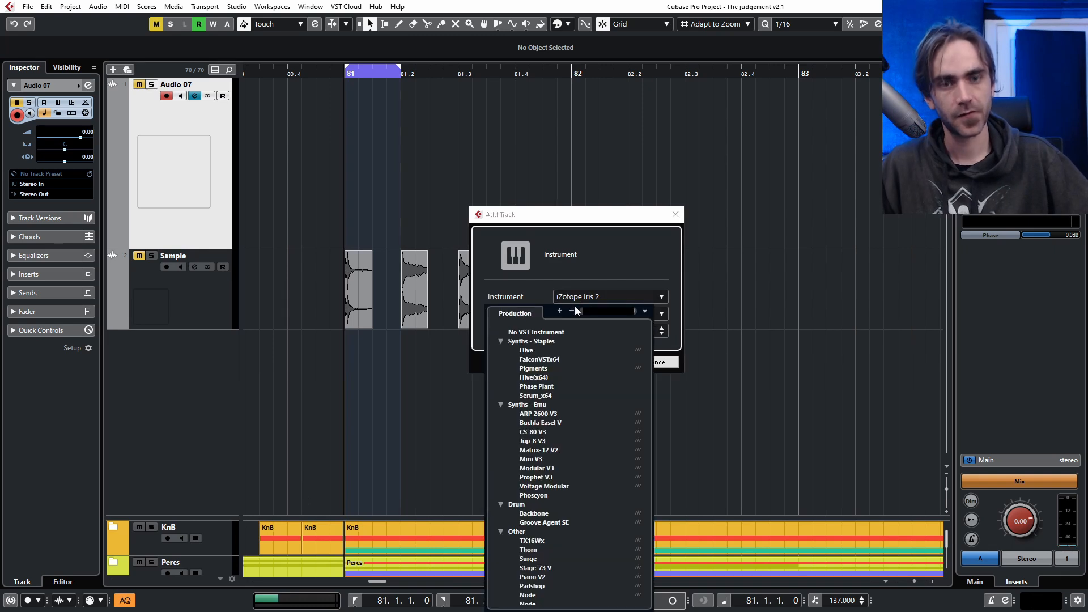
text(back)
key(Return)
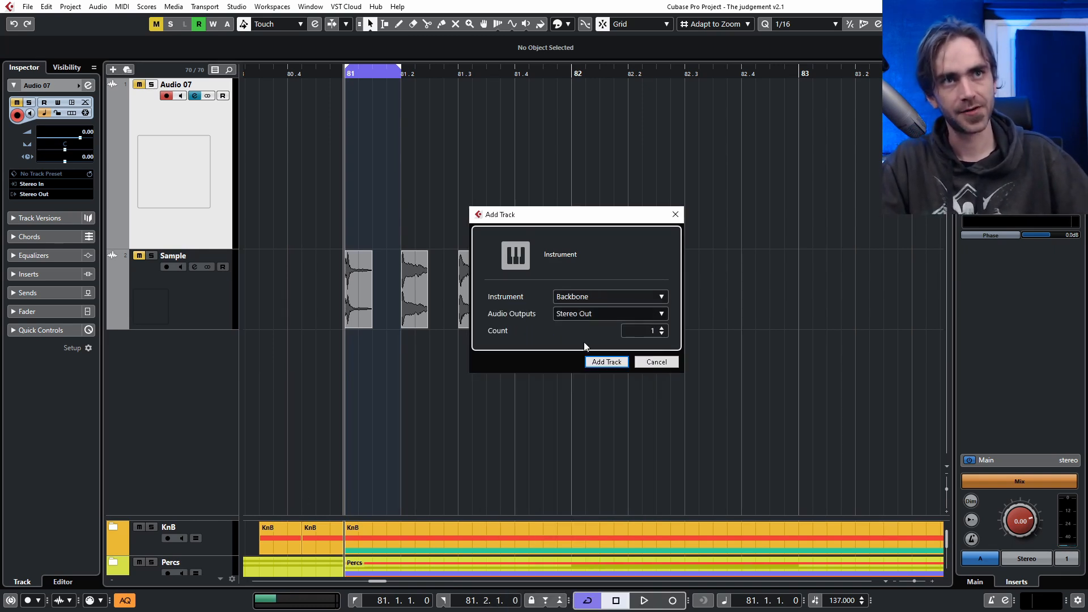
click(596, 363)
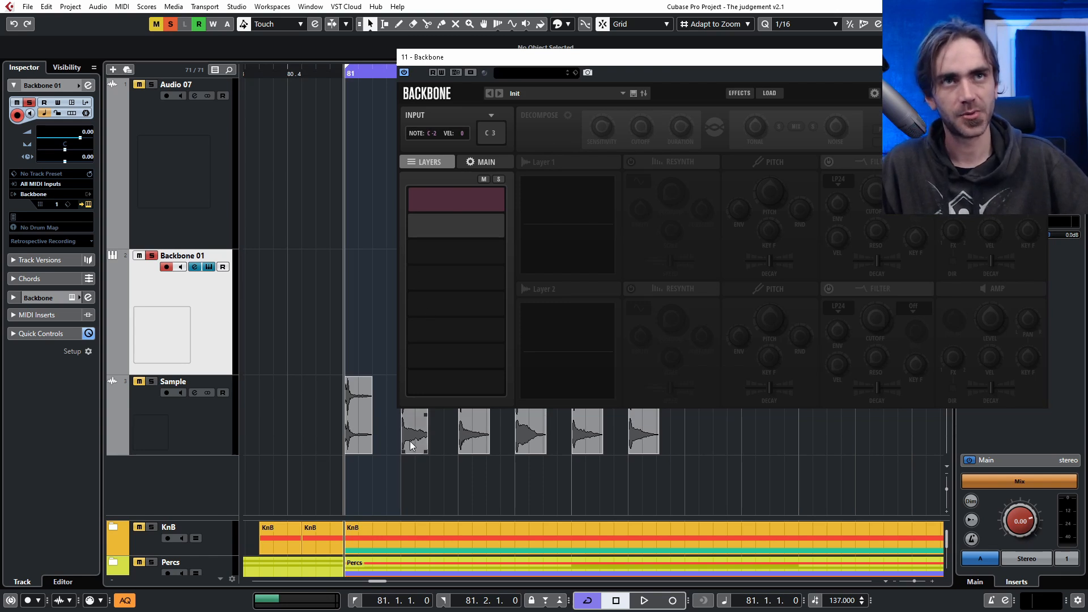
- Load the slap clip at 81.3, Sample-08, into Backbone's first layer and shift the plug-in window clear of the loop region
mouse_move(407, 444)
mouse_down()
mouse_move(464, 213)
mouse_move(409, 437)
mouse_up()
click(471, 438)
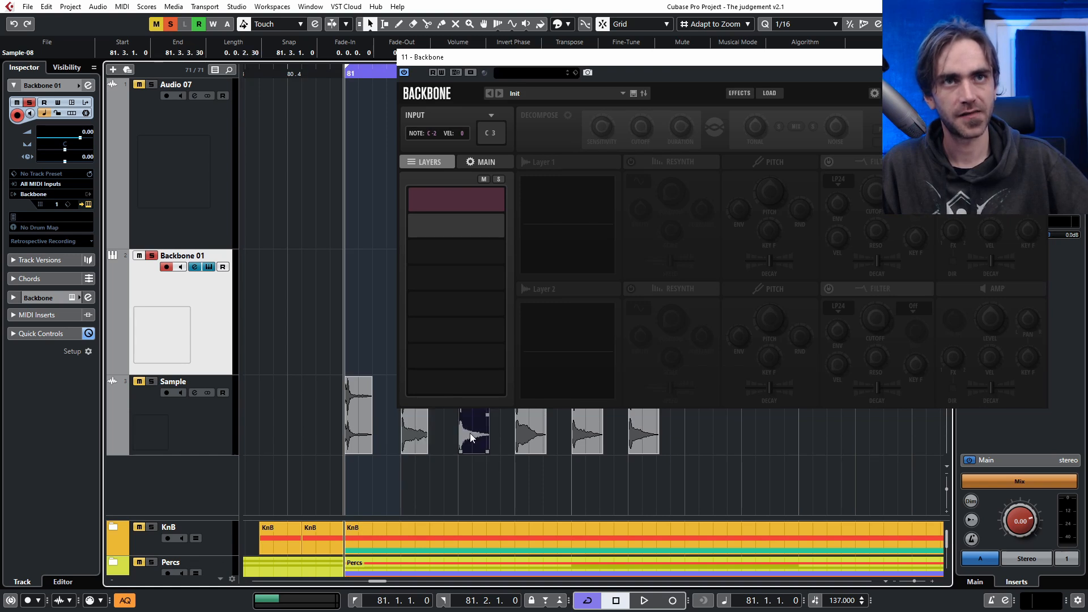
drag(447, 196, 449, 198)
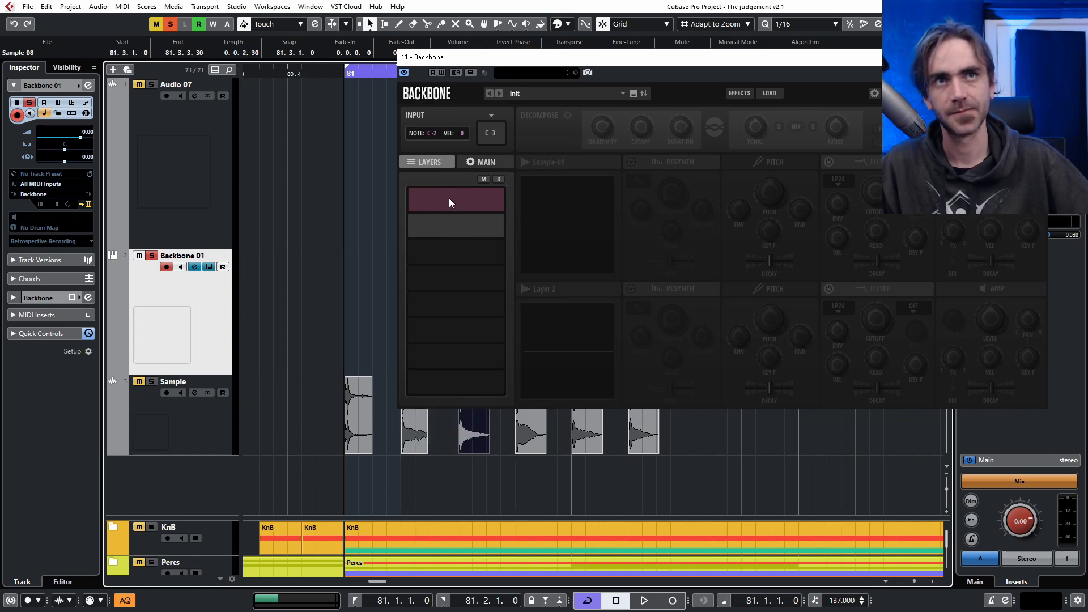
click(277, 294)
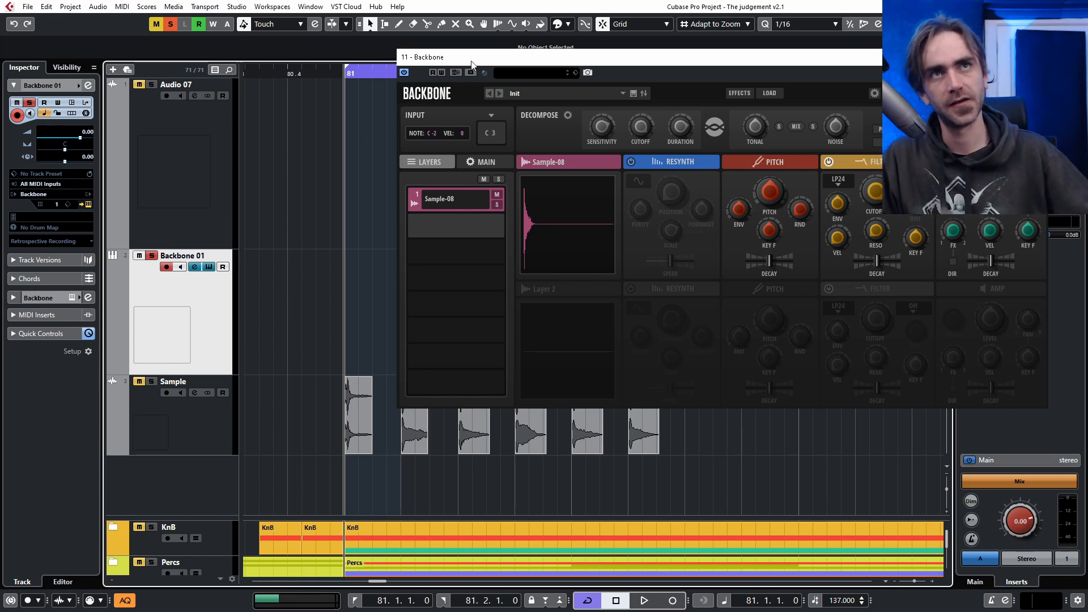
drag(468, 56, 599, 57)
- Create a MIDI part from 81.1 to 81.2 on the Backbone 01 track and open it in the editor
double_click(353, 294)
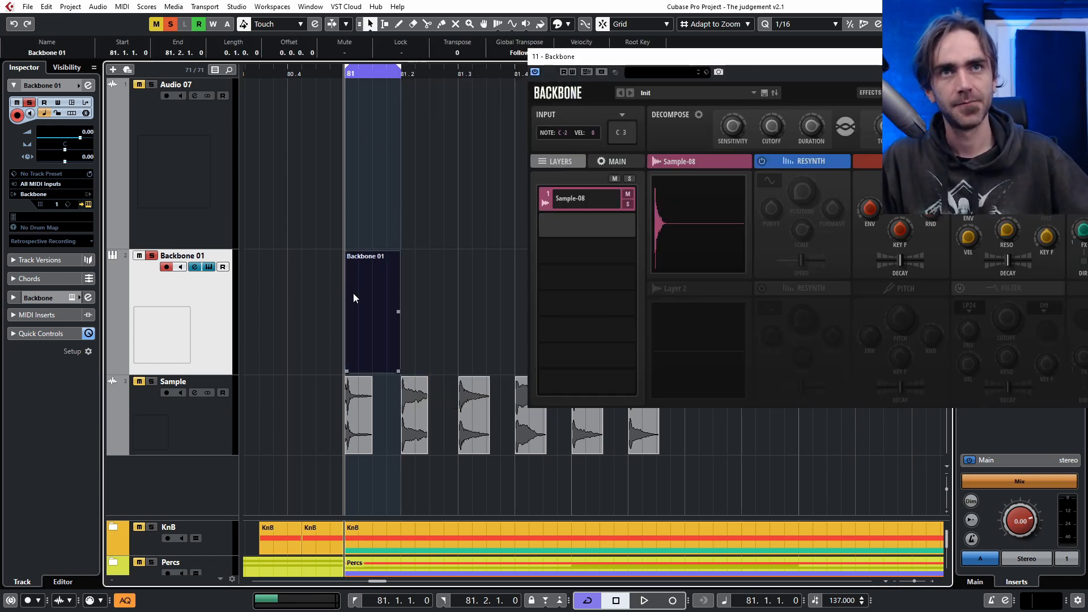
double_click(349, 331)
key(g)
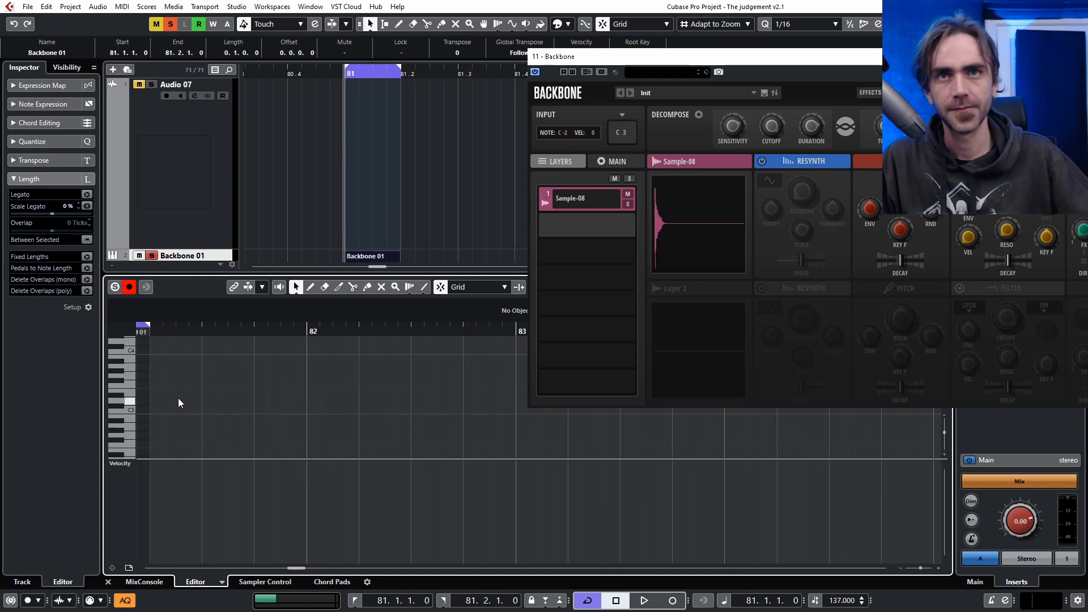
key(h)
key(h)
key(h)
key(h)
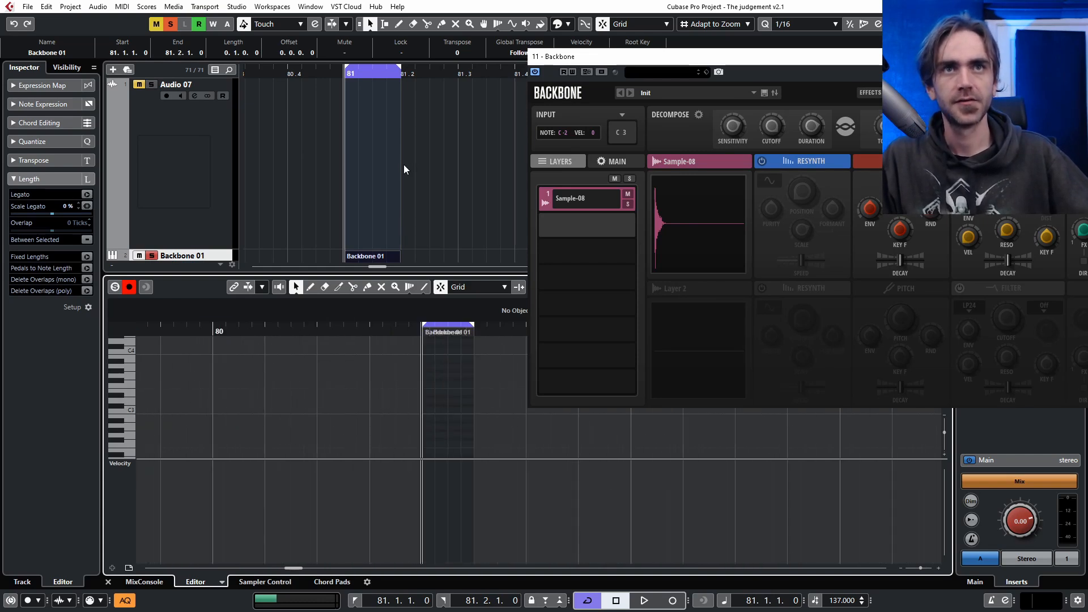
- Deselect the part, close the lower editor and set the Backbone 01 track volume to -5.34 dB
click(408, 181)
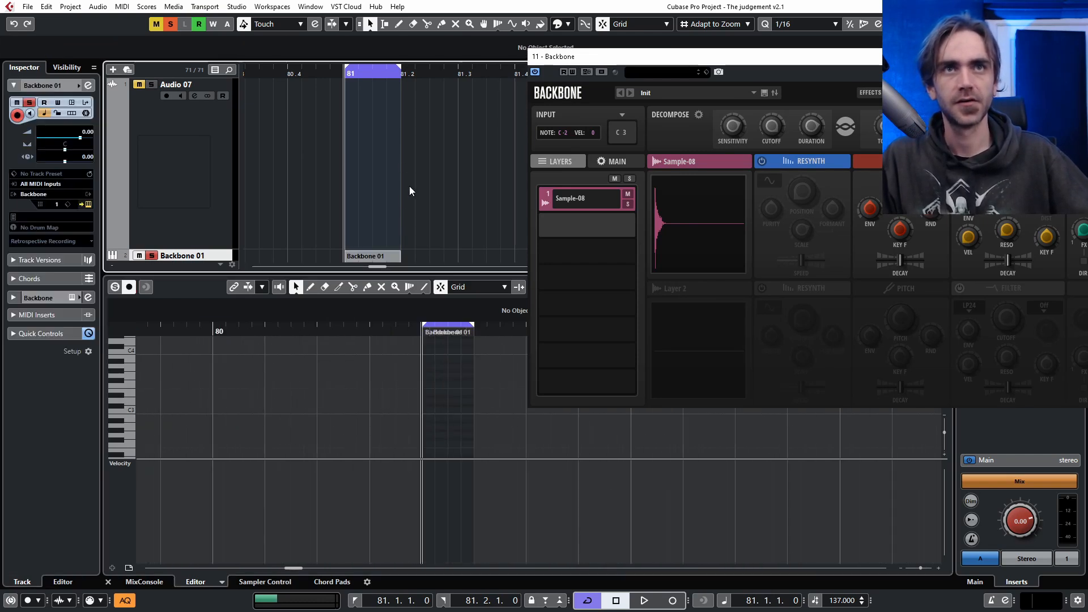
click(107, 581)
key(g)
key(g)
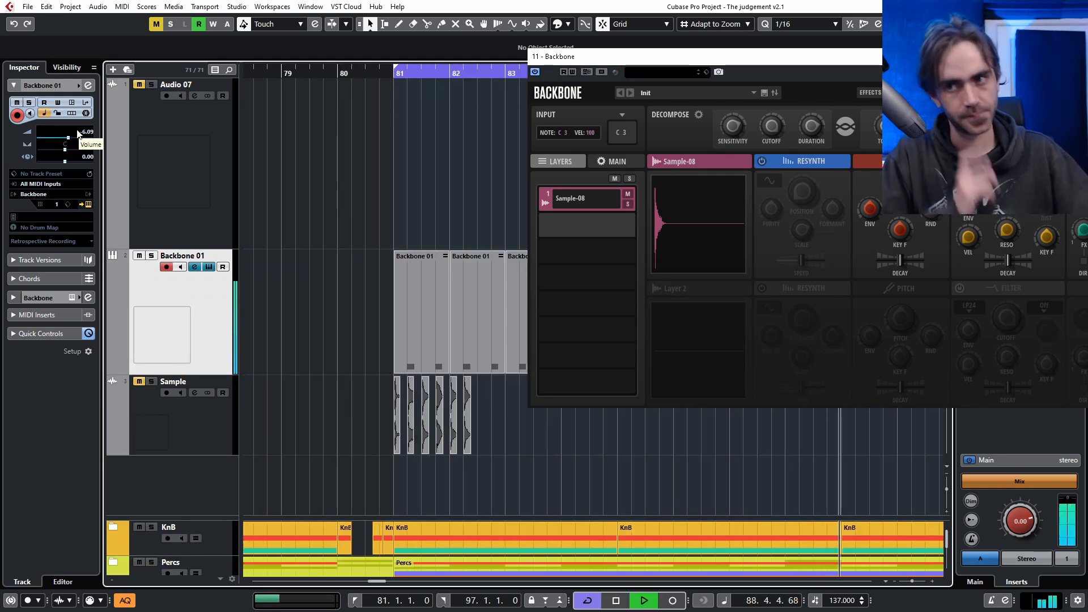
scroll(85, 130, up, 2)
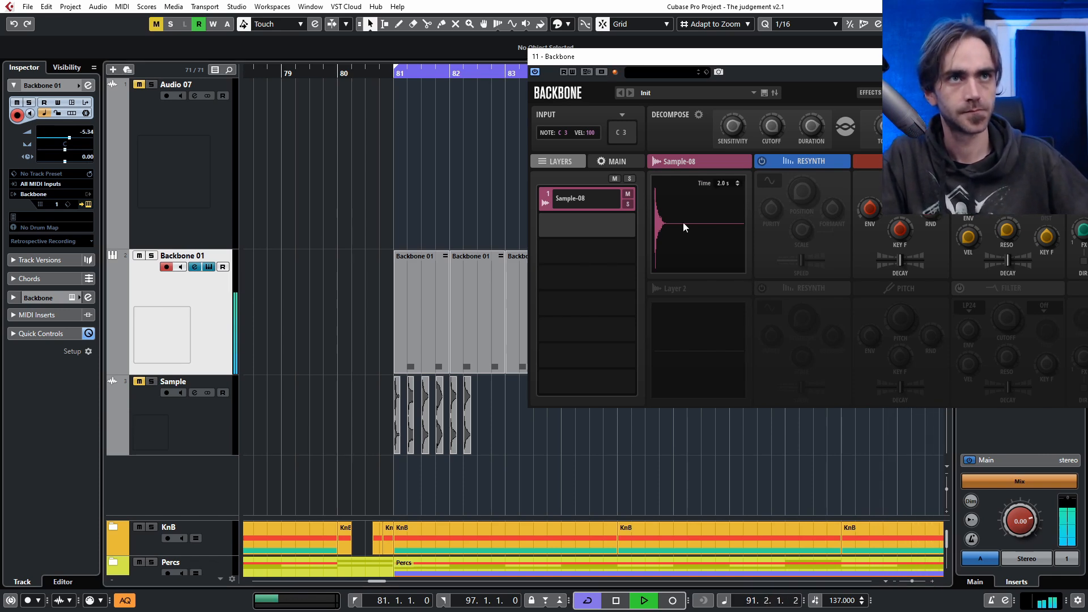
- Bring the whole Backbone window into view and open the Sample-08 layer's sample page, leaving its loop off
drag(704, 57, 257, 37)
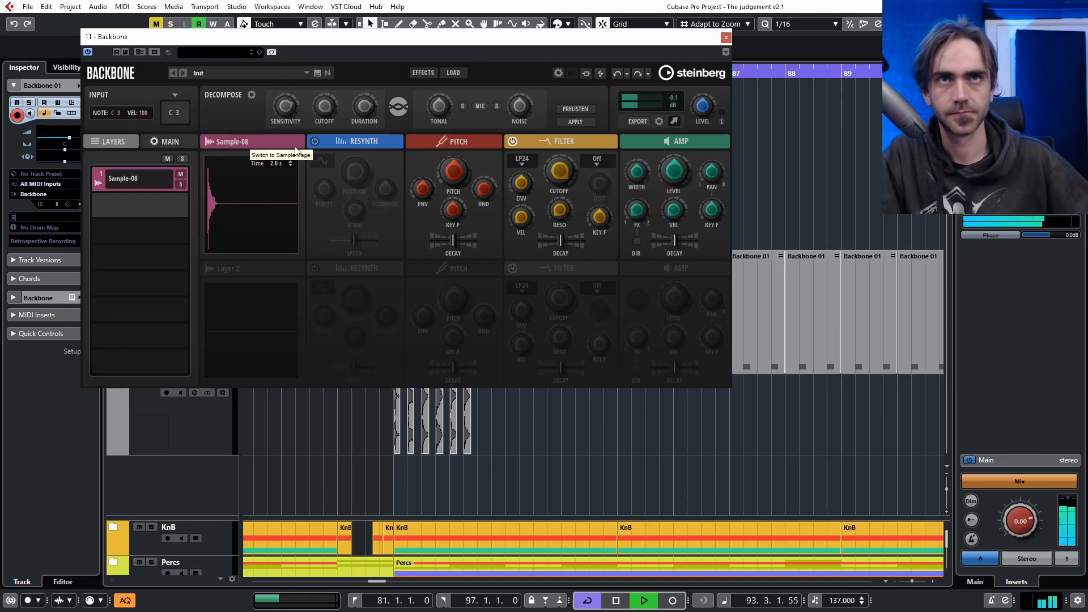
click(224, 142)
click(229, 184)
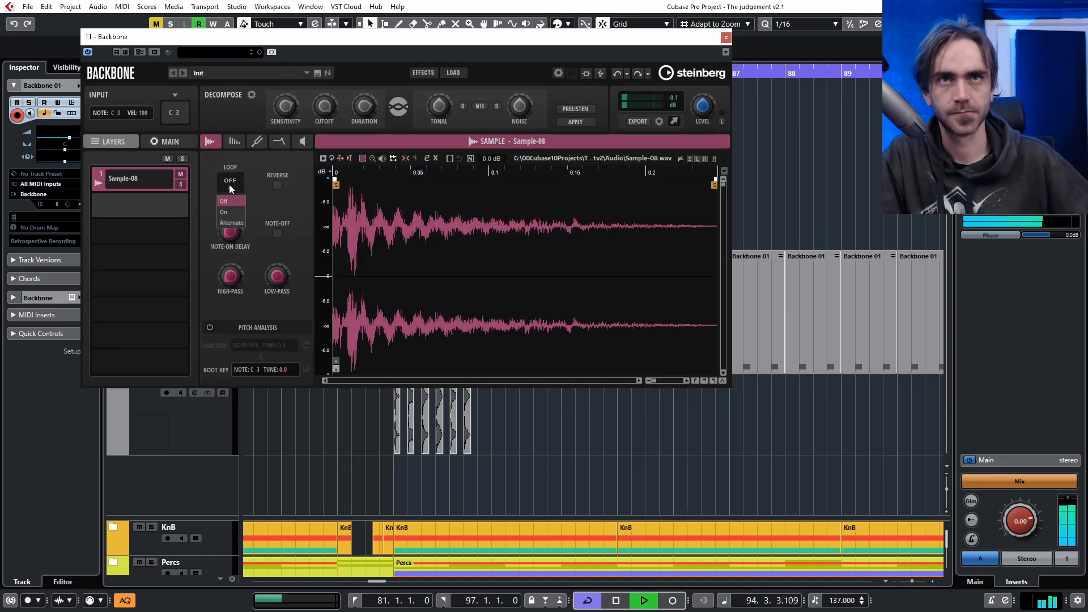
click(245, 164)
drag(334, 183, 355, 188)
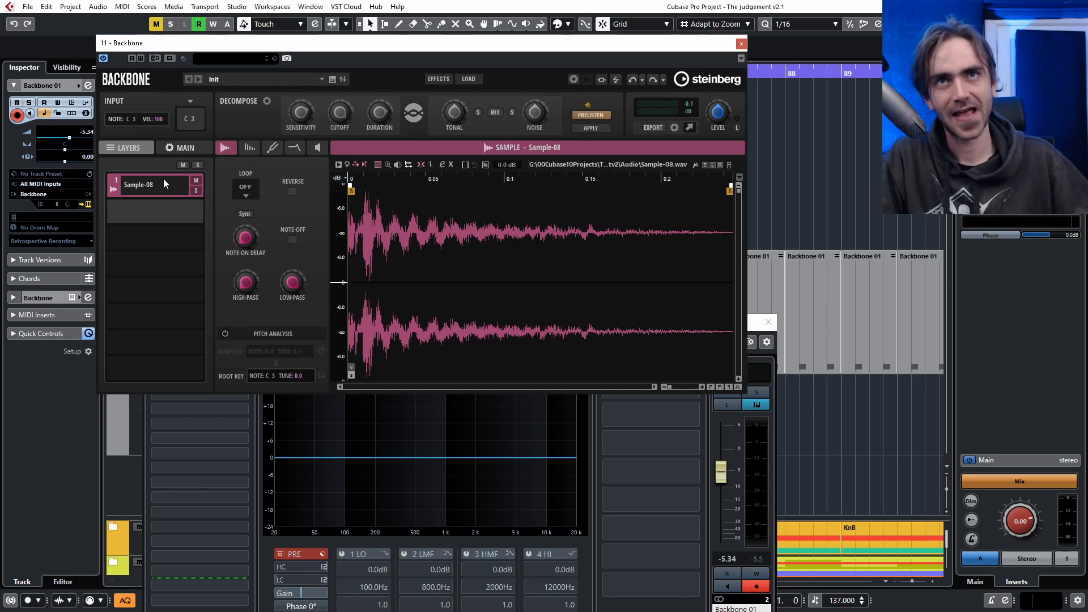
- Audition the tonal and noise components of Sample-08 in turn and apply the decomposition to split them into two layers
click(479, 113)
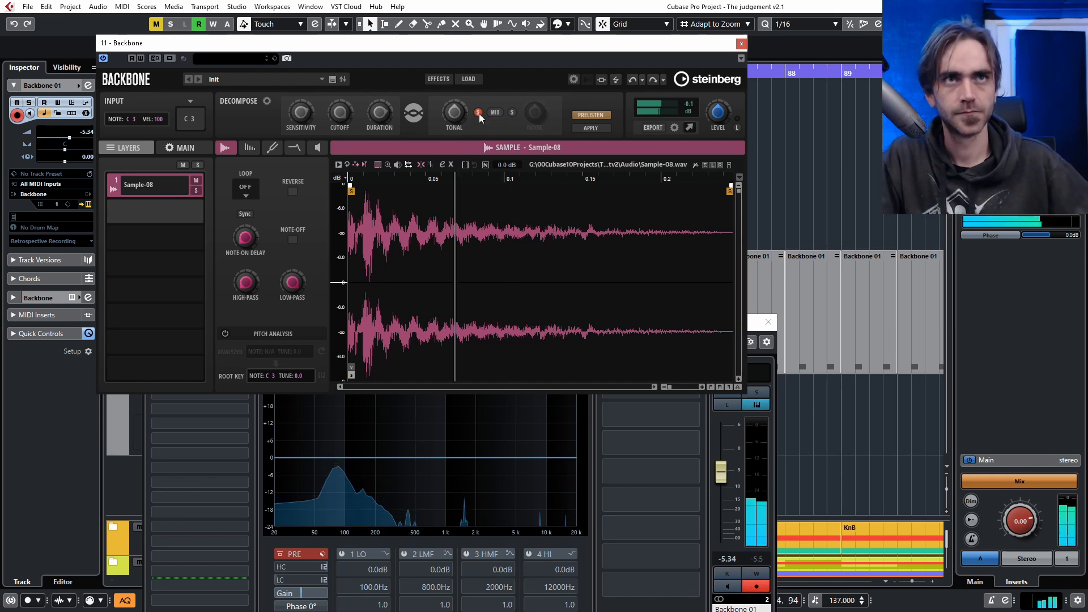
click(512, 113)
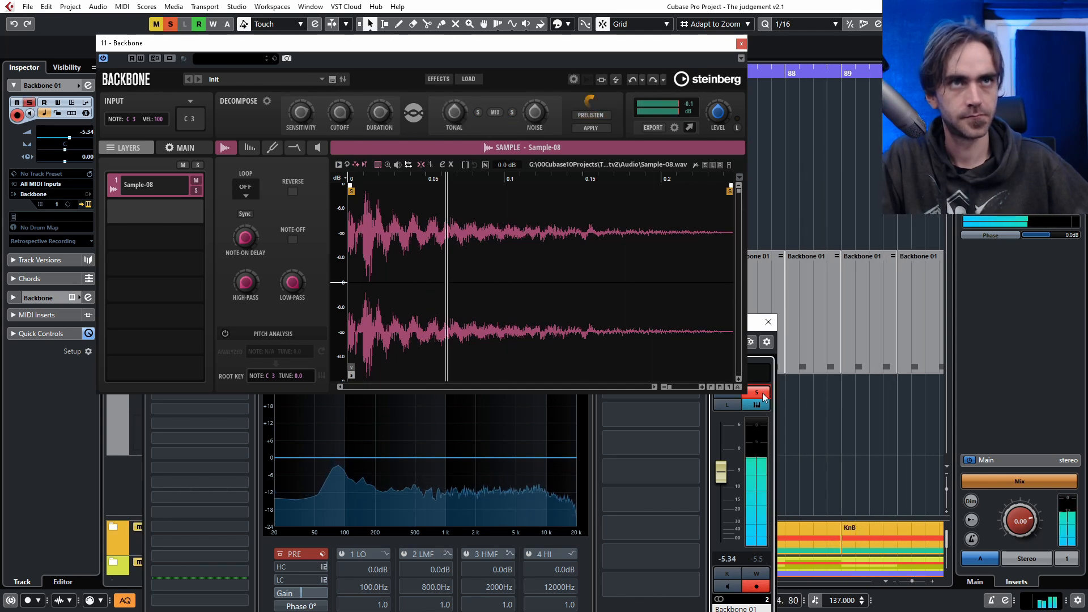
key(space)
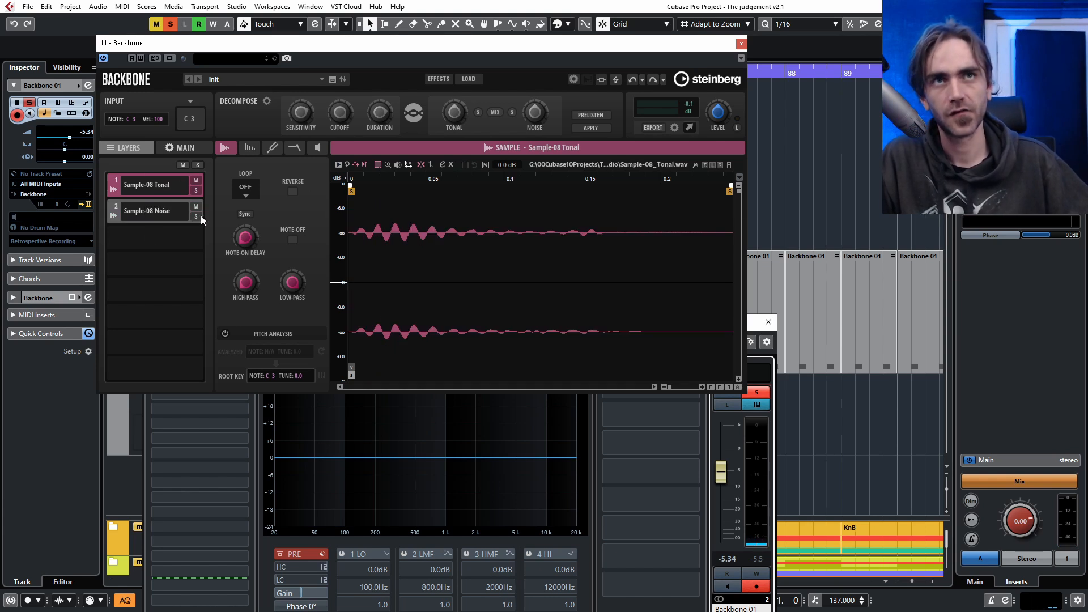
- Compare the waveforms of the Sample-08 Tonal and Sample-08 Noise layers
click(145, 209)
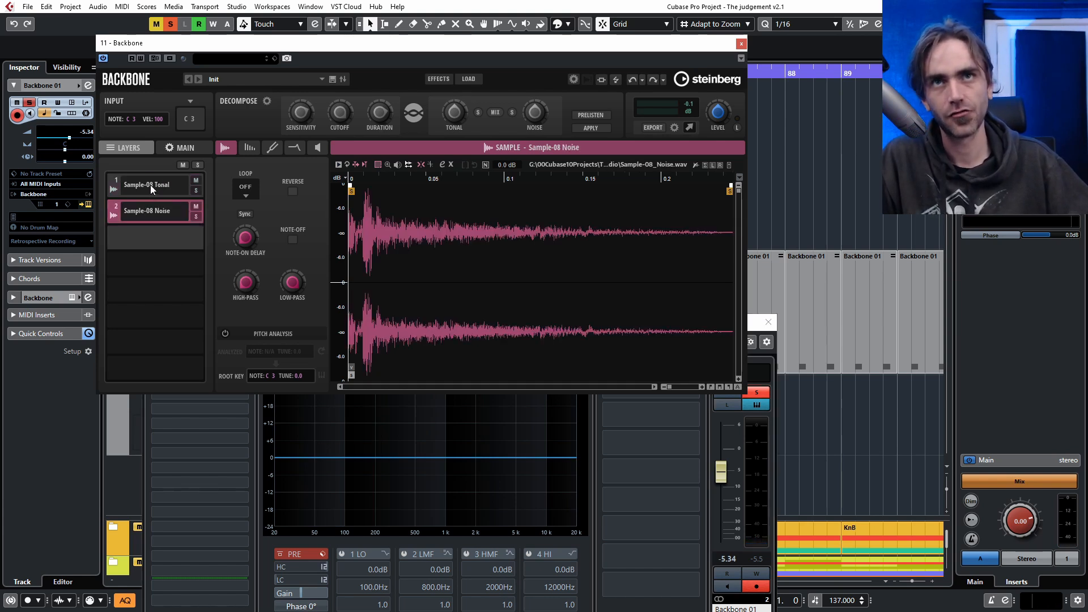
click(151, 182)
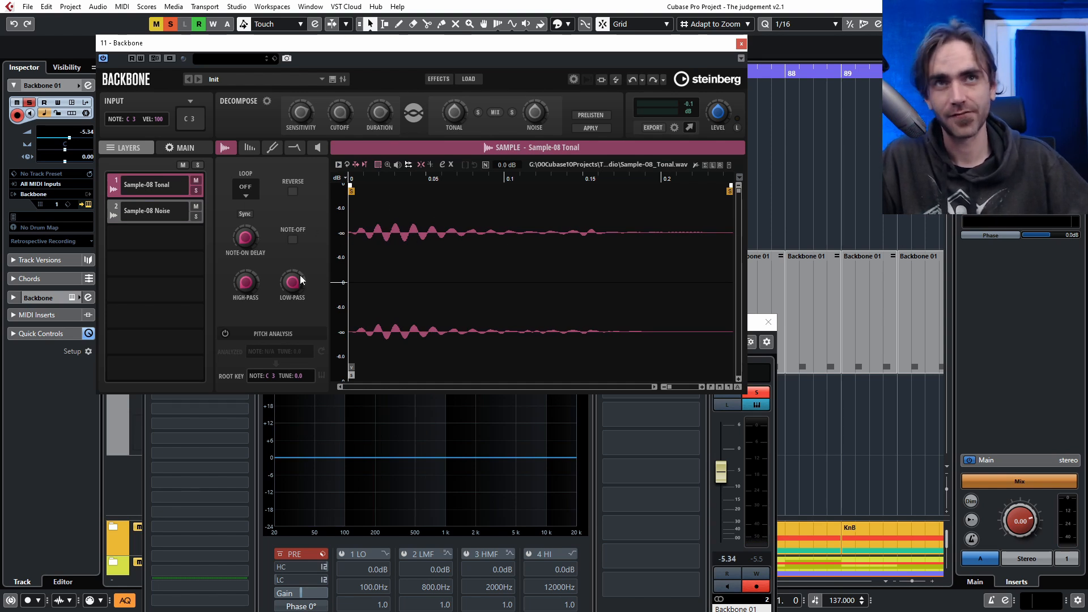
click(155, 210)
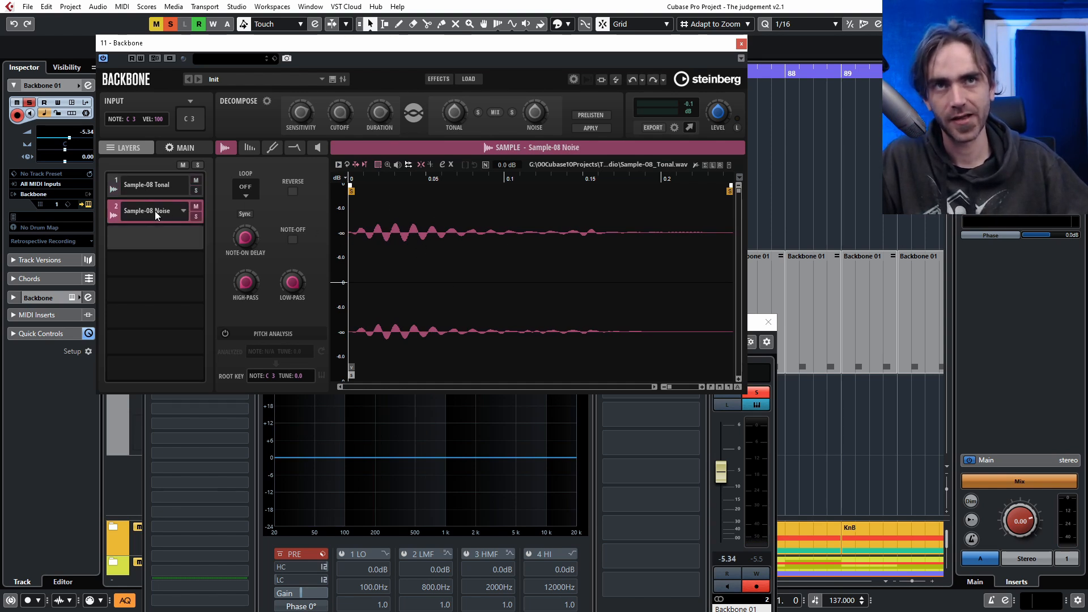
click(140, 182)
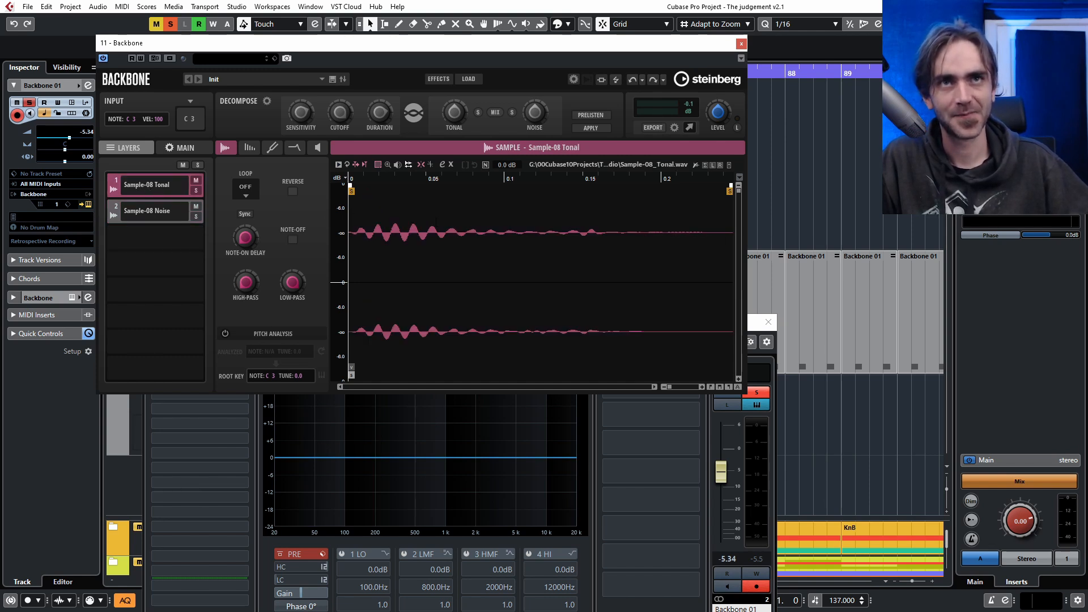
- Move the Noise layer's sample start to the loud transient at about 0.01 s and compare it with the Tonal layer
click(137, 209)
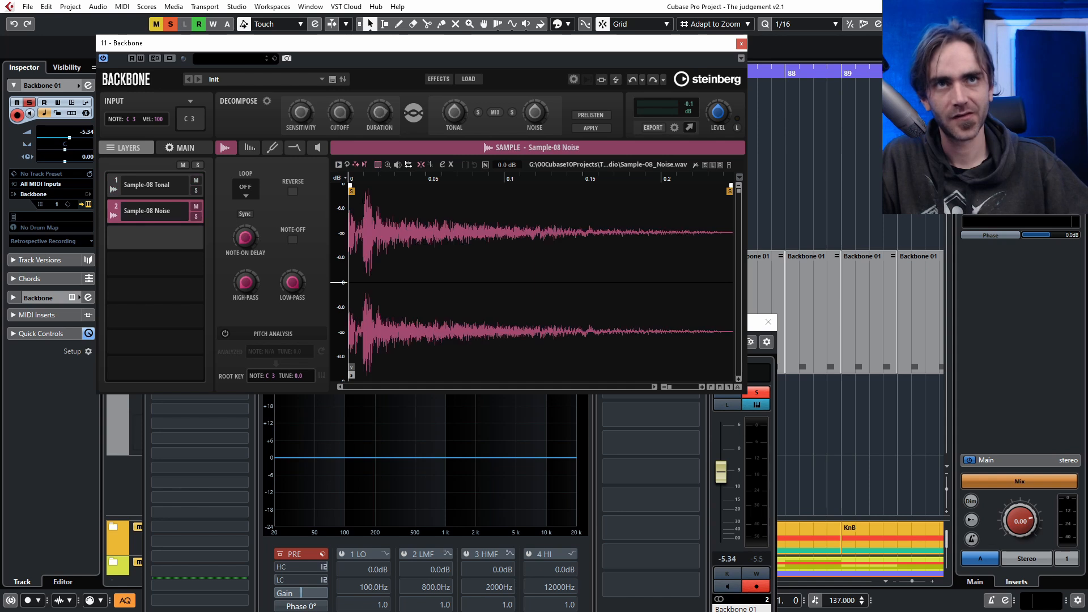
drag(350, 189, 366, 186)
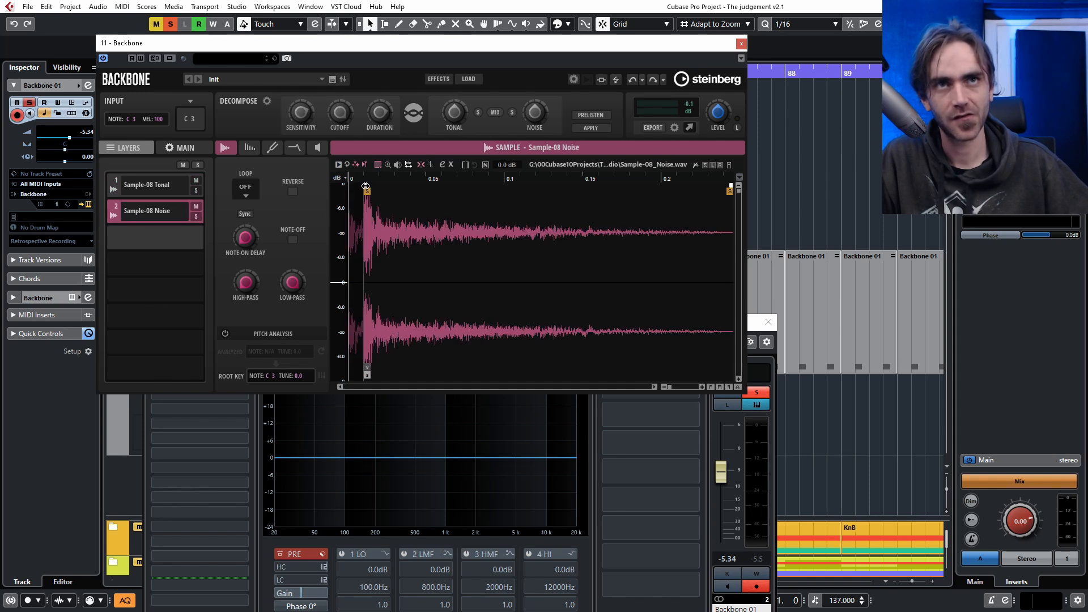
click(140, 186)
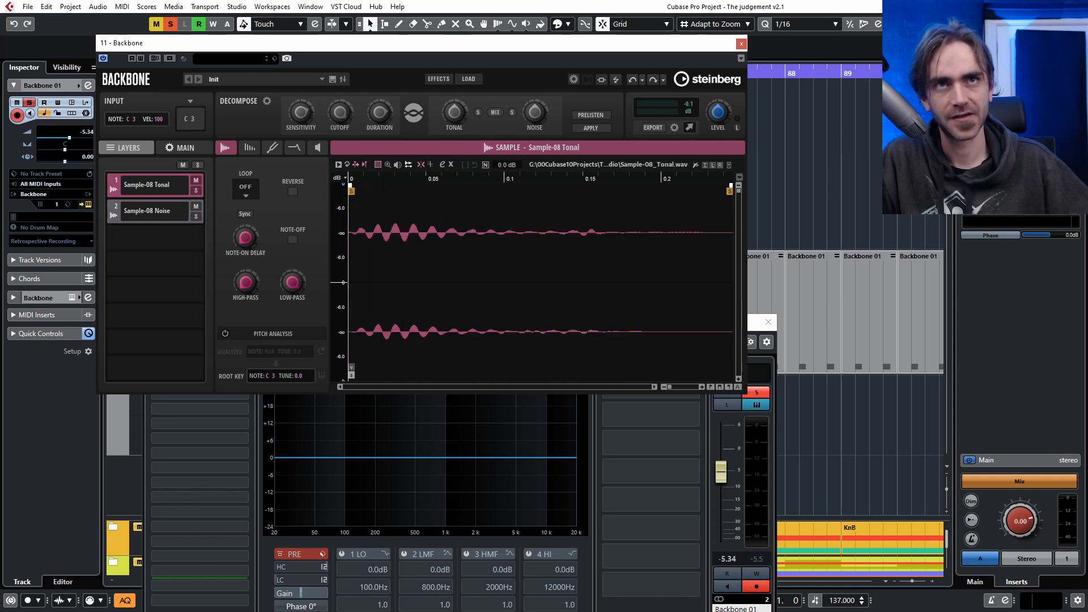
click(115, 207)
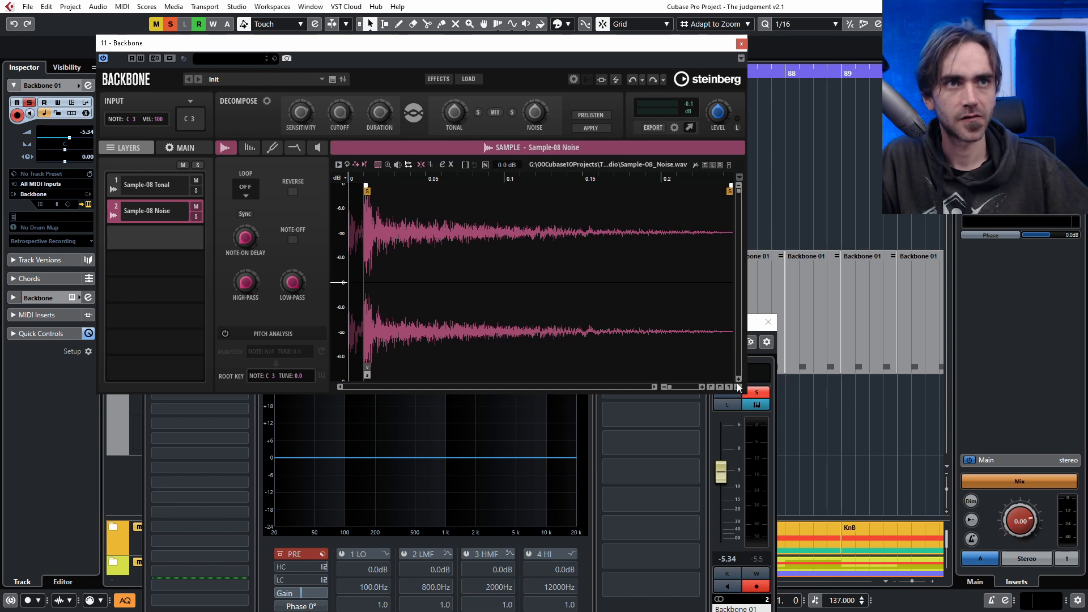
- Move the Tonal layer's sample start to about 0.01 s to line it up with the Noise layer's start
click(702, 387)
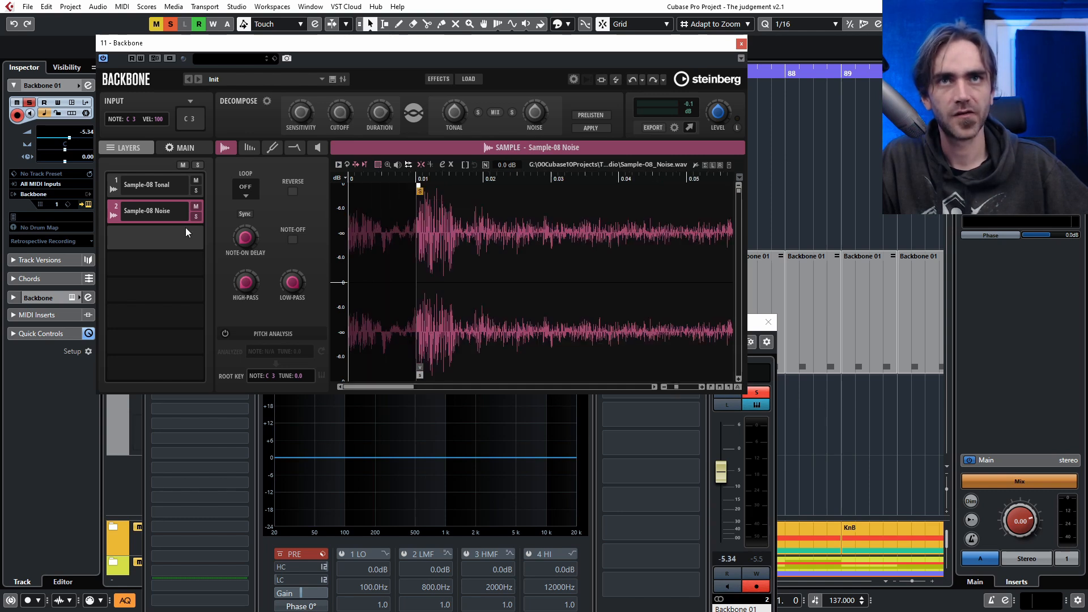
click(138, 189)
drag(351, 191, 419, 193)
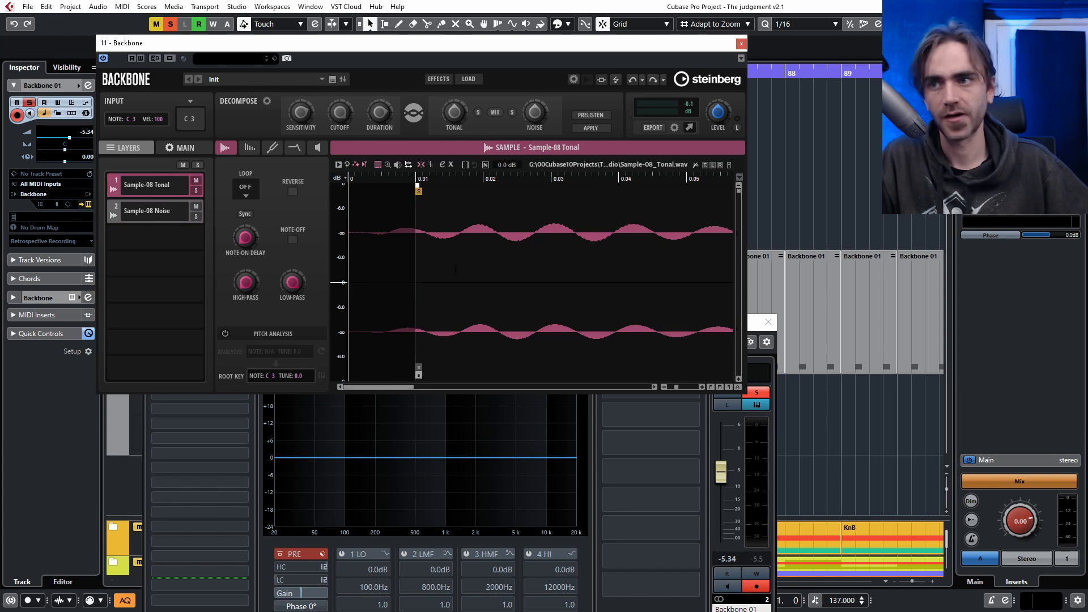
- Play the loop and audition the Noise and Tonal layers separately, leaving only the Tonal layer soloed
key(space)
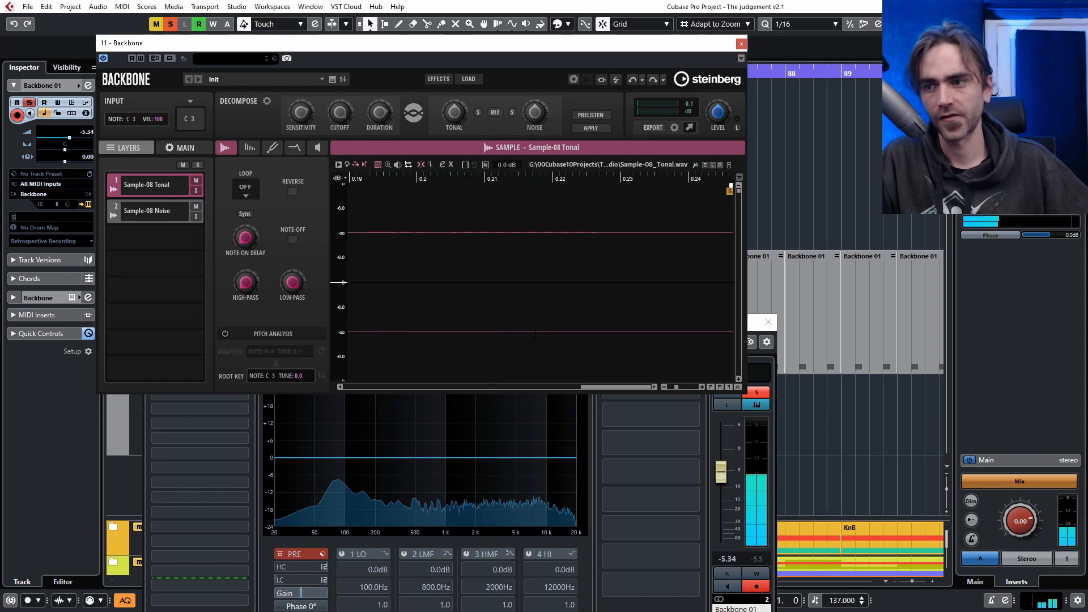
click(196, 217)
click(196, 217)
click(197, 191)
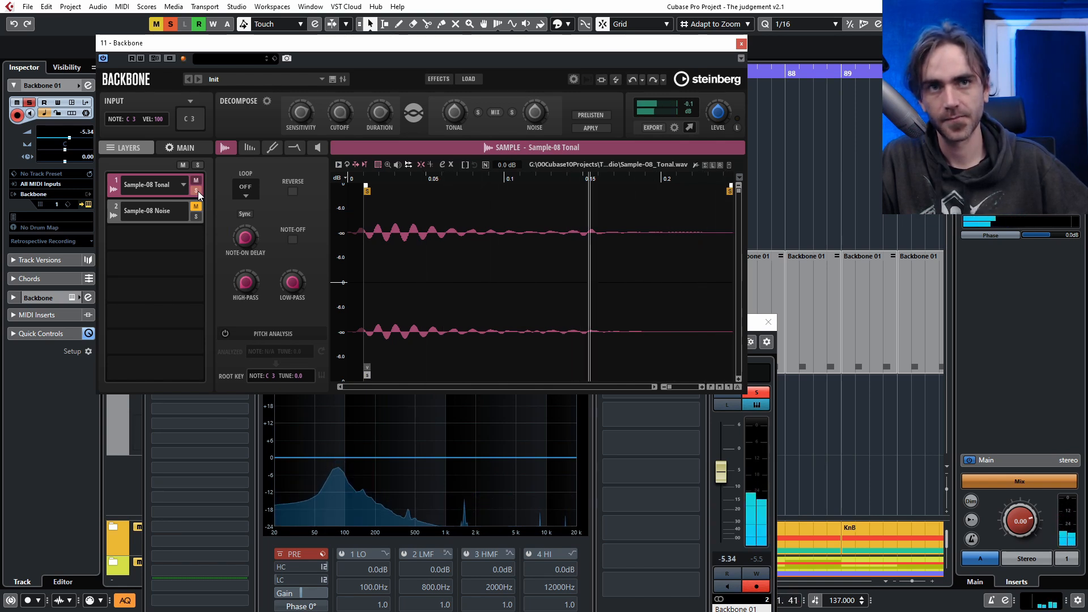
click(196, 191)
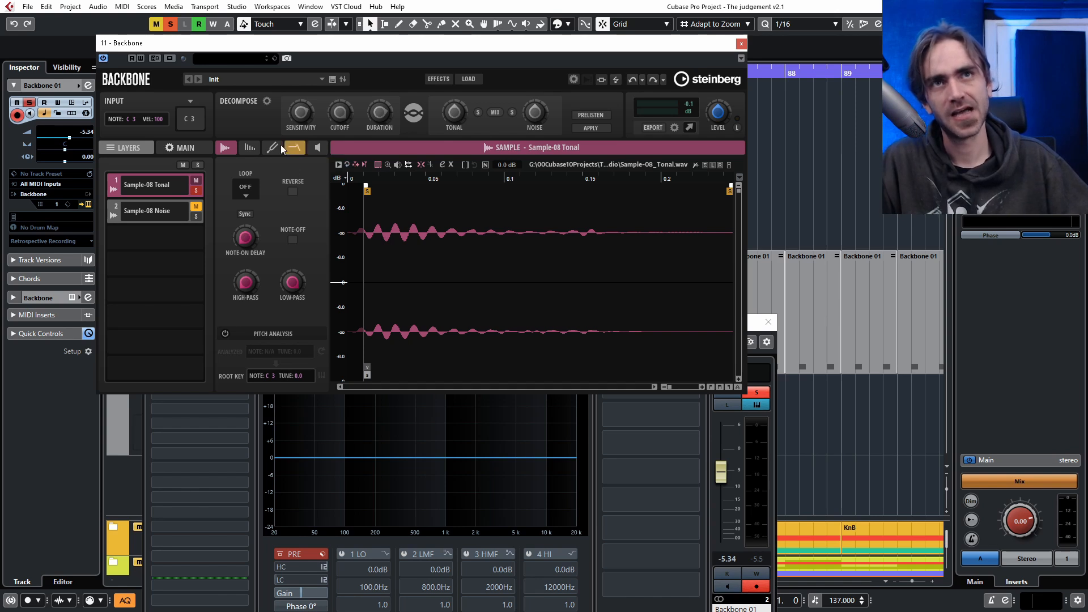
- Turn on Resynth for the Sample-08 Tonal layer, try its Purity and raise its Position slightly
click(267, 152)
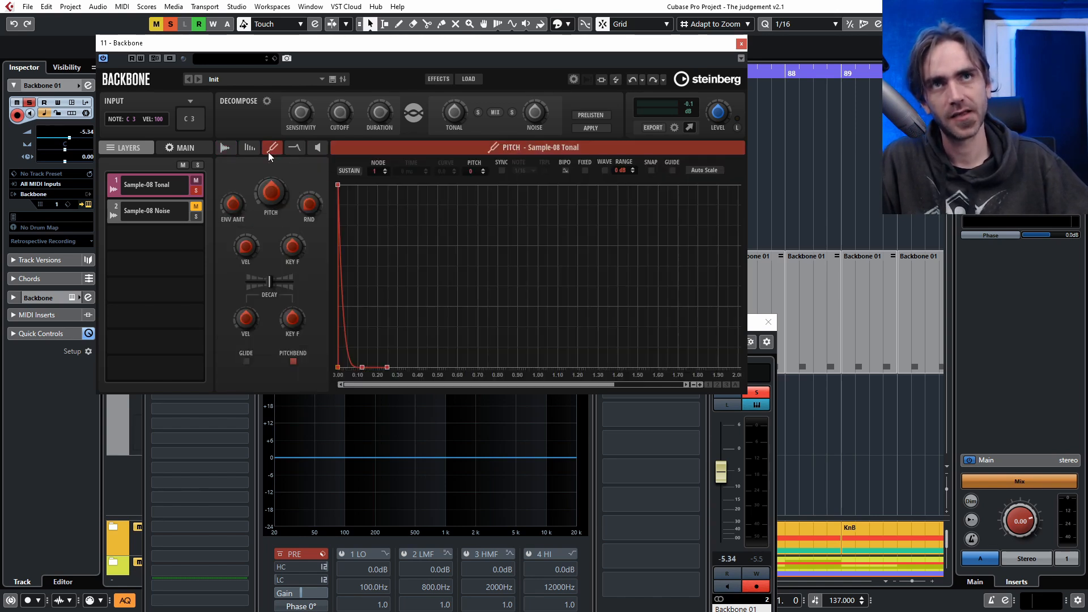
click(258, 149)
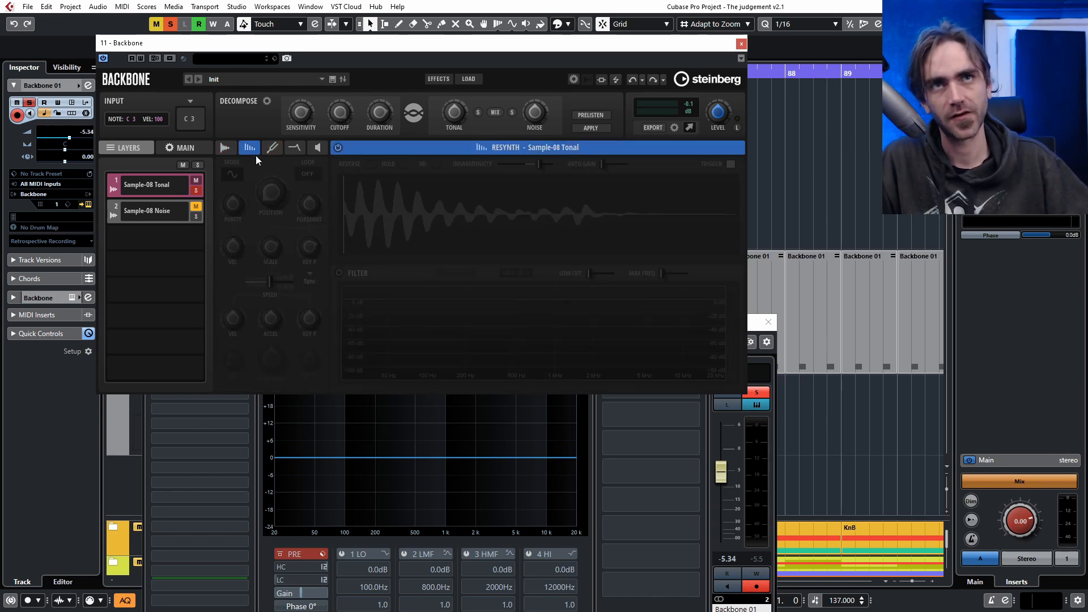
click(337, 148)
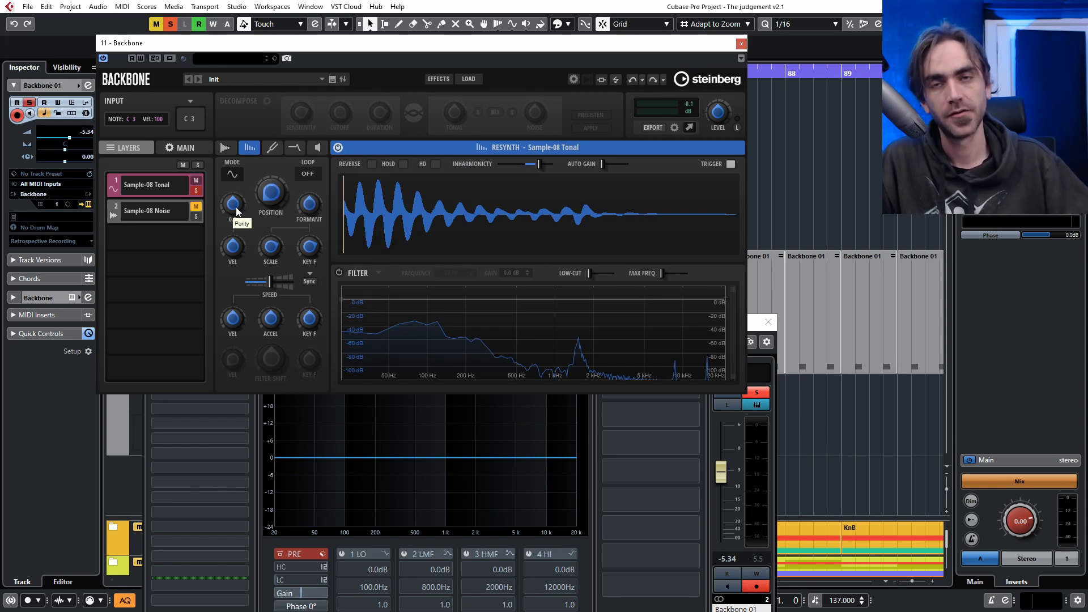
scroll(241, 202, up, 5)
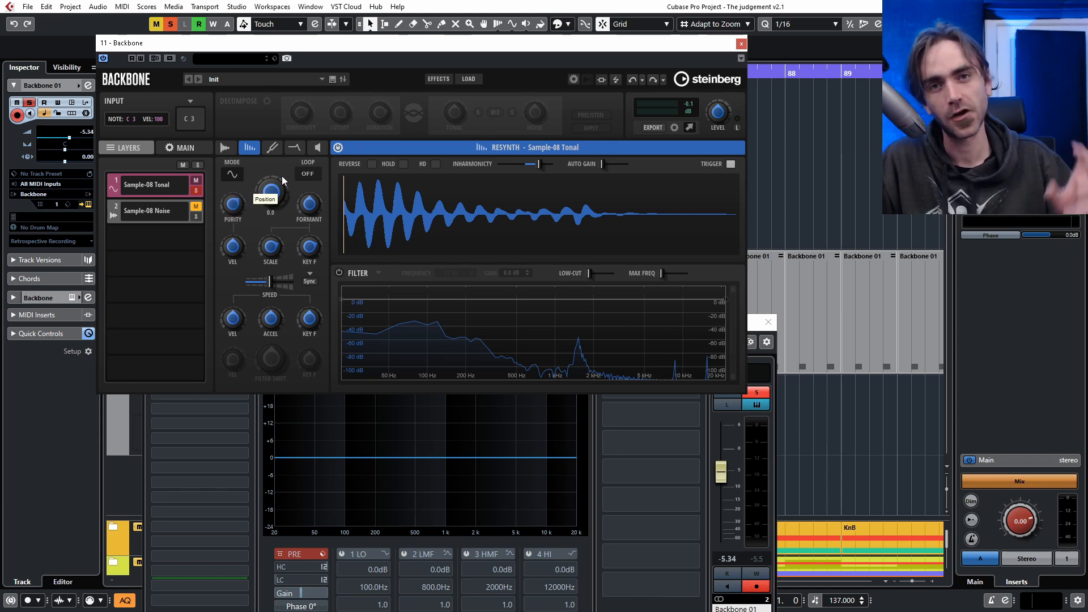
scroll(266, 213, up, 1)
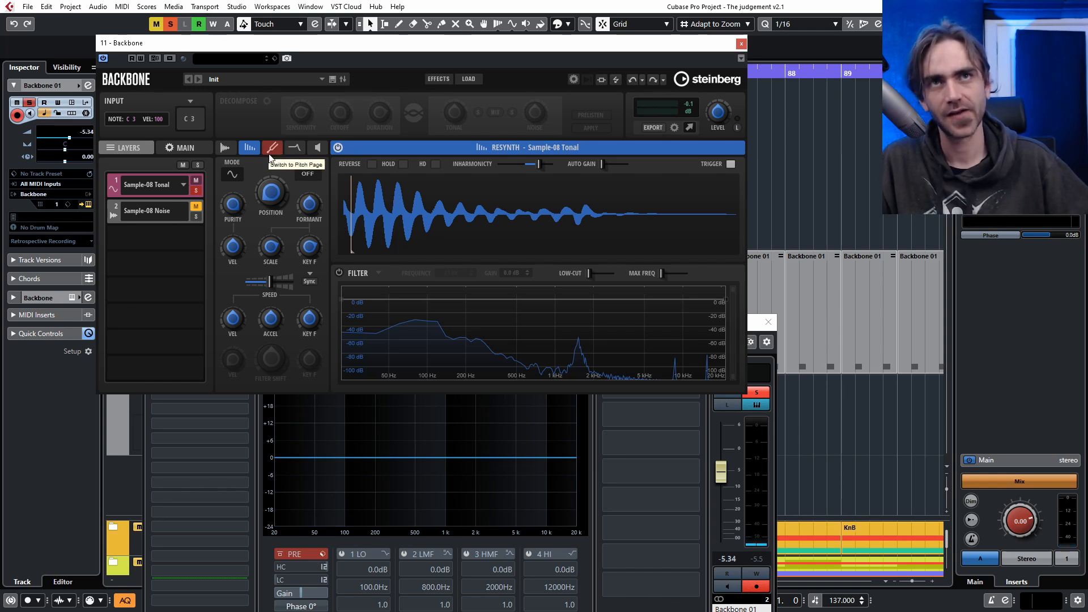
- Raise the Sample-08 Tonal layer's pitch and turn off its solo to hear it together with the Noise layer
click(272, 148)
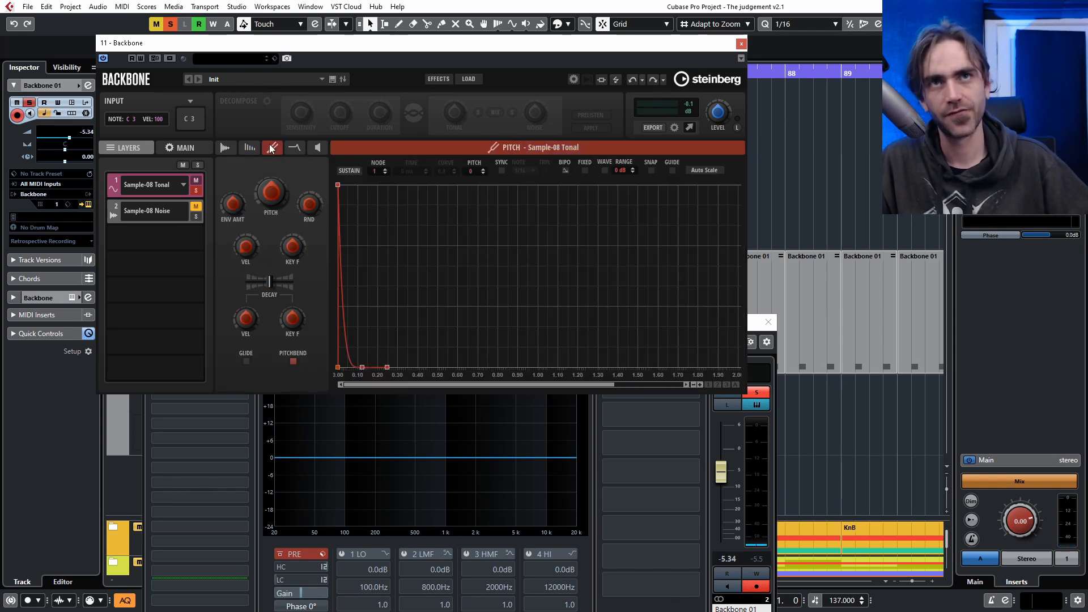
right_click(273, 195)
key(Escape)
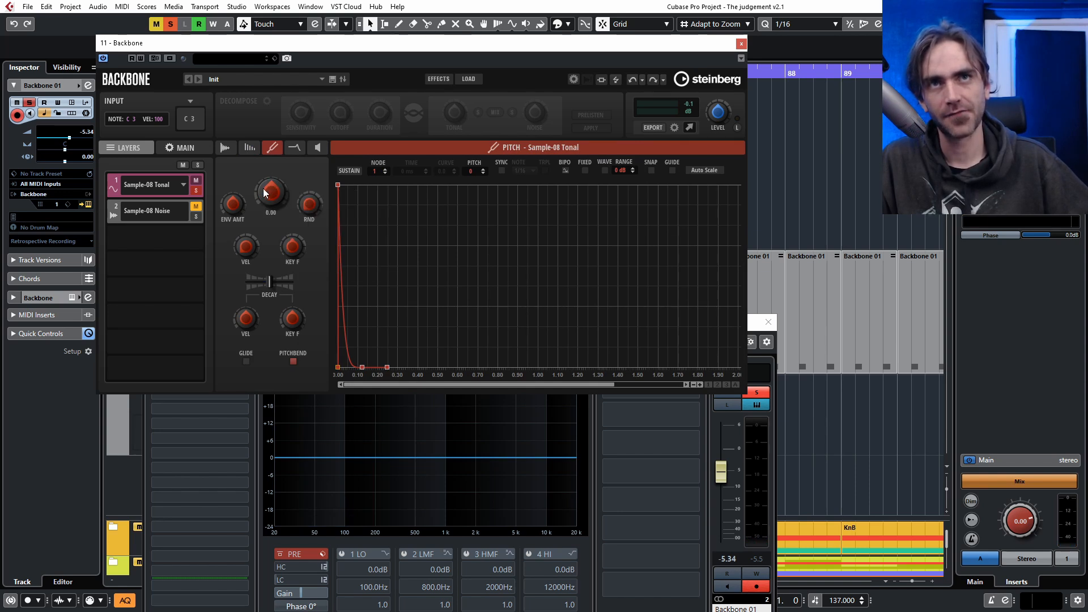
drag(261, 204, 355, 115)
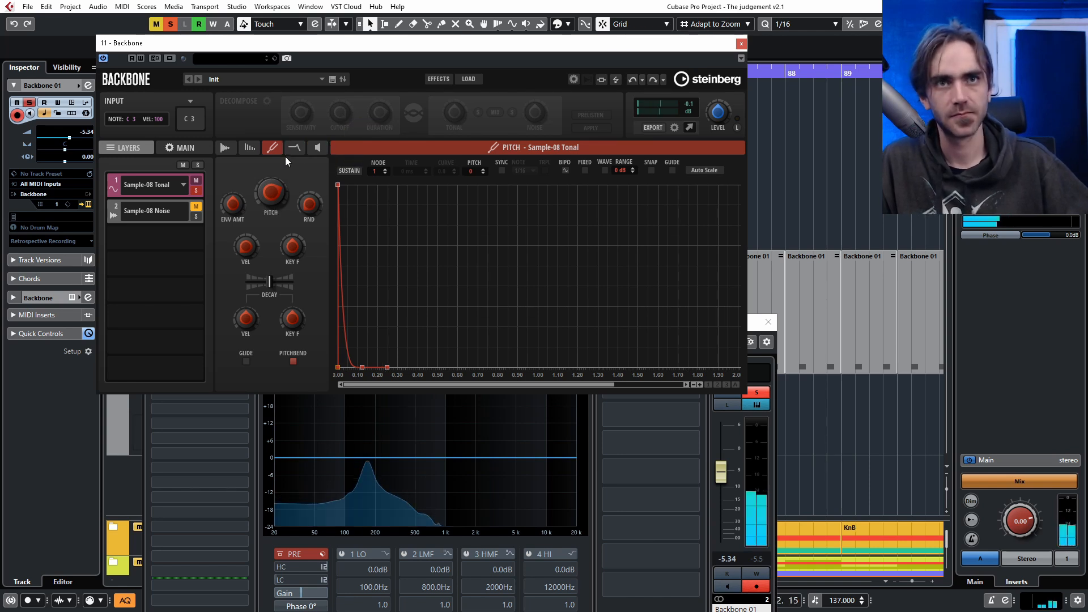
click(197, 190)
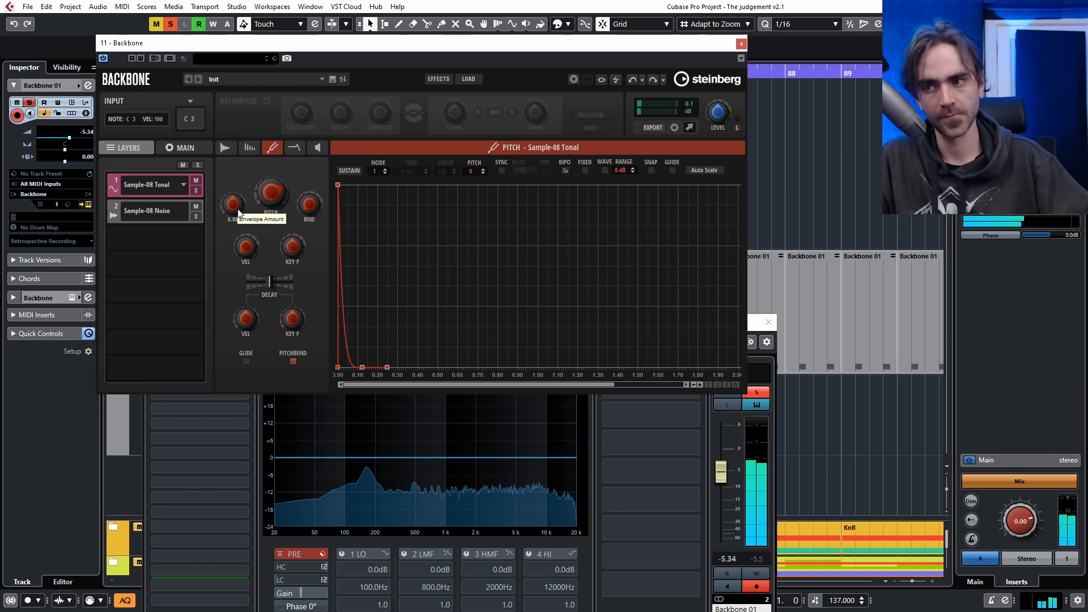
- Set the Tonal layer's pitch envelope amount to about 9.96 and try a shorter envelope decay before re-centring it
drag(238, 209, 238, 193)
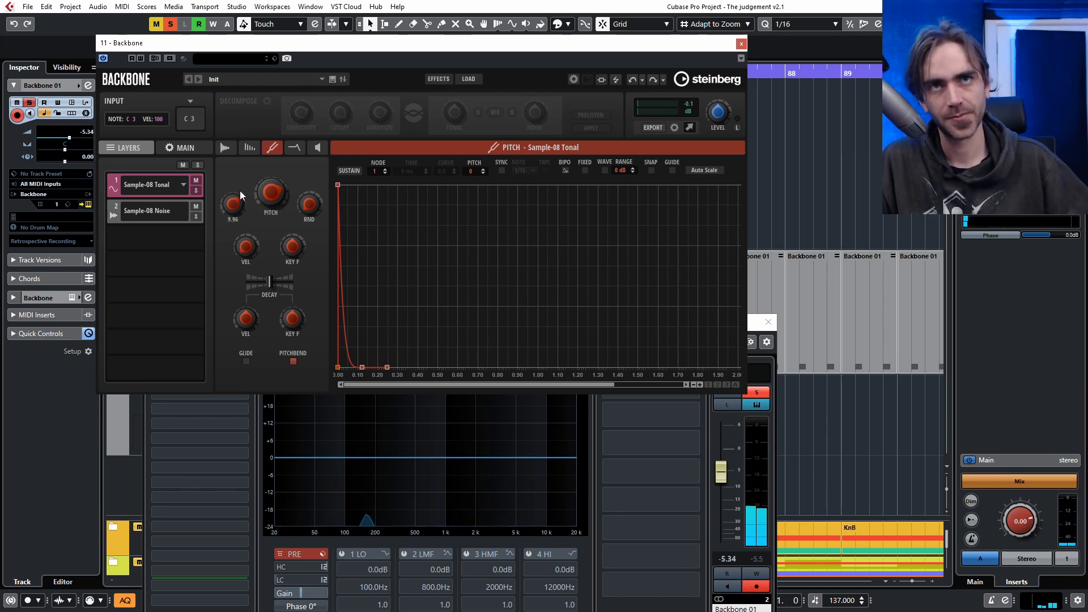
drag(270, 281, 266, 283)
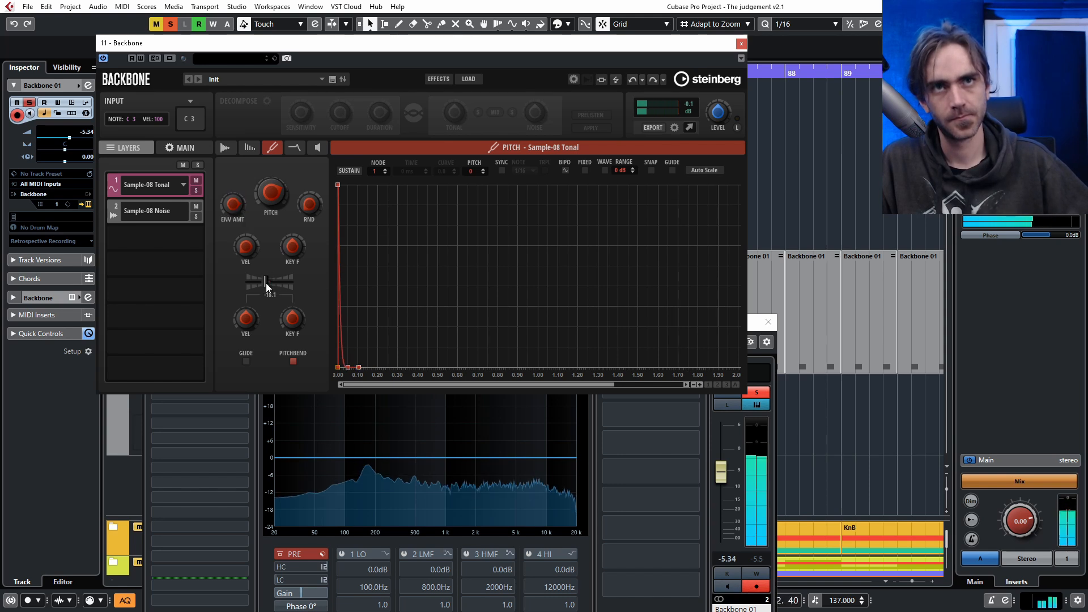
drag(265, 281, 269, 284)
- Try lower and higher pitch settings on the Tonal layer against the Noise layer and settle on a raised pitch
drag(271, 196, 233, 278)
right_click(269, 193)
click(278, 199)
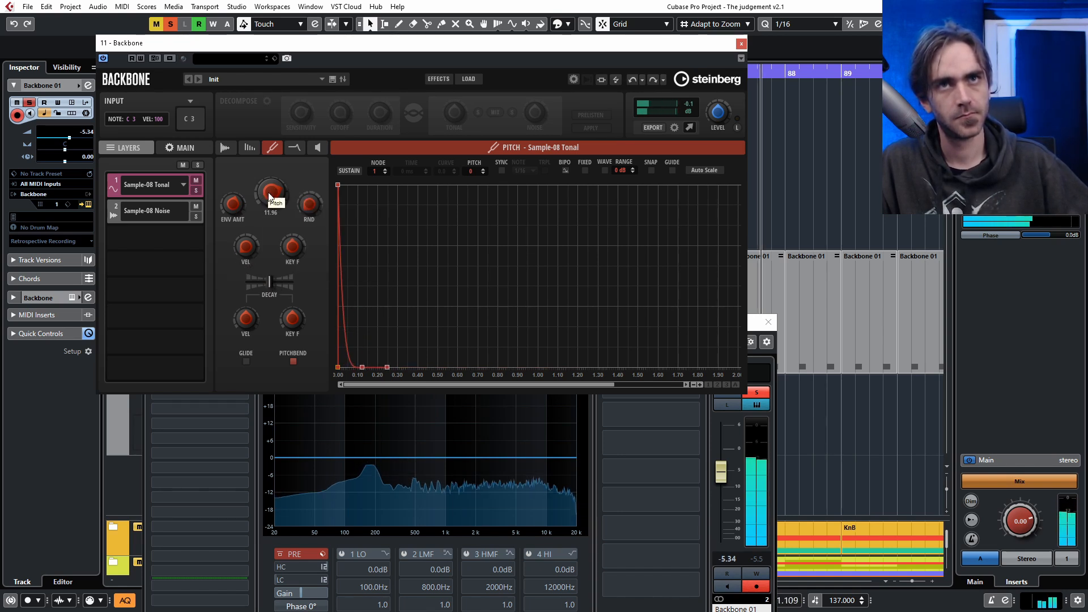
mouse_move(277, 200)
mouse_down()
mouse_move(315, 166)
mouse_move(264, 203)
mouse_up()
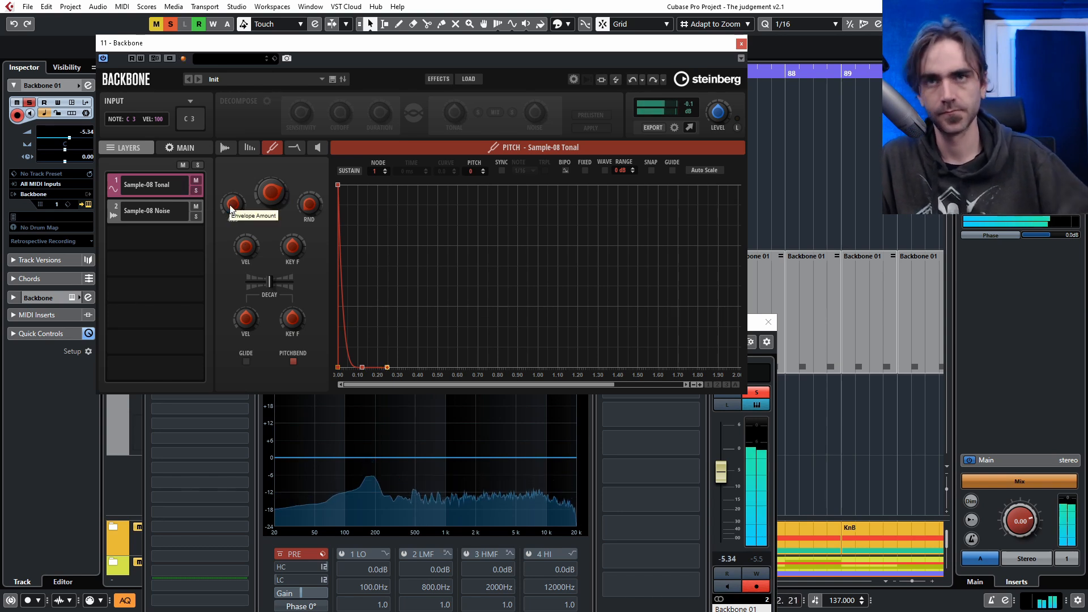
- With the Tonal layer soloed, raise its HP24 filter cutoff to about 284 Hz and choose Tube Drive distortion
click(195, 191)
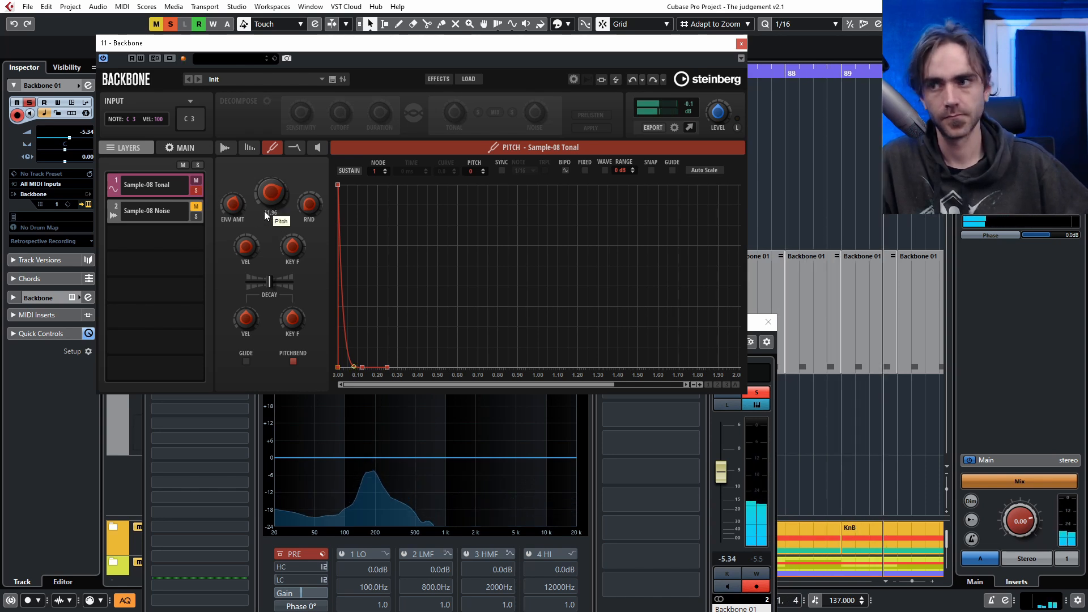
click(288, 147)
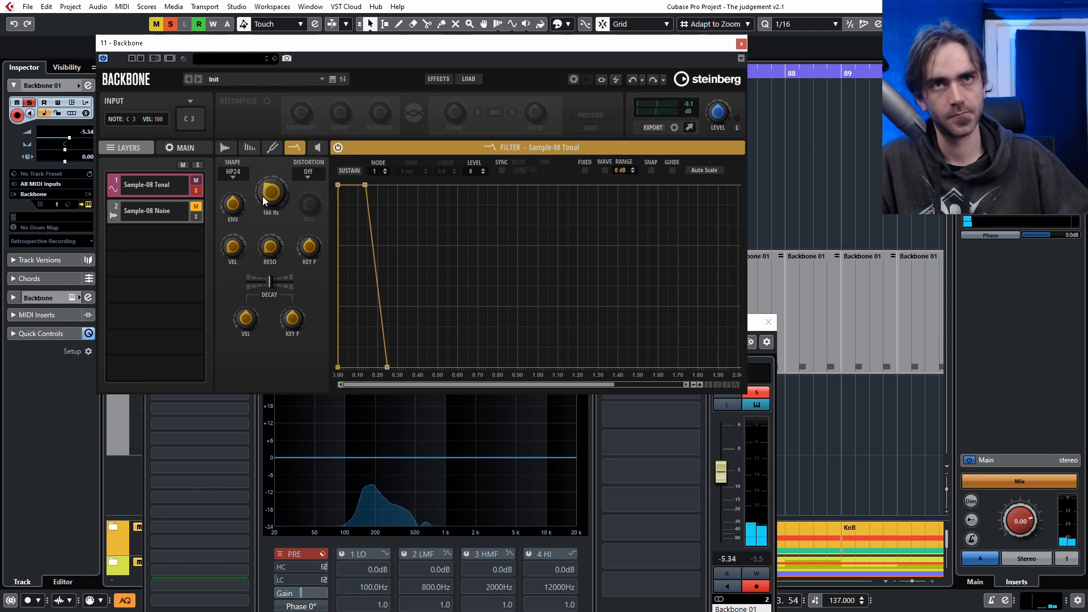
drag(273, 222, 269, 192)
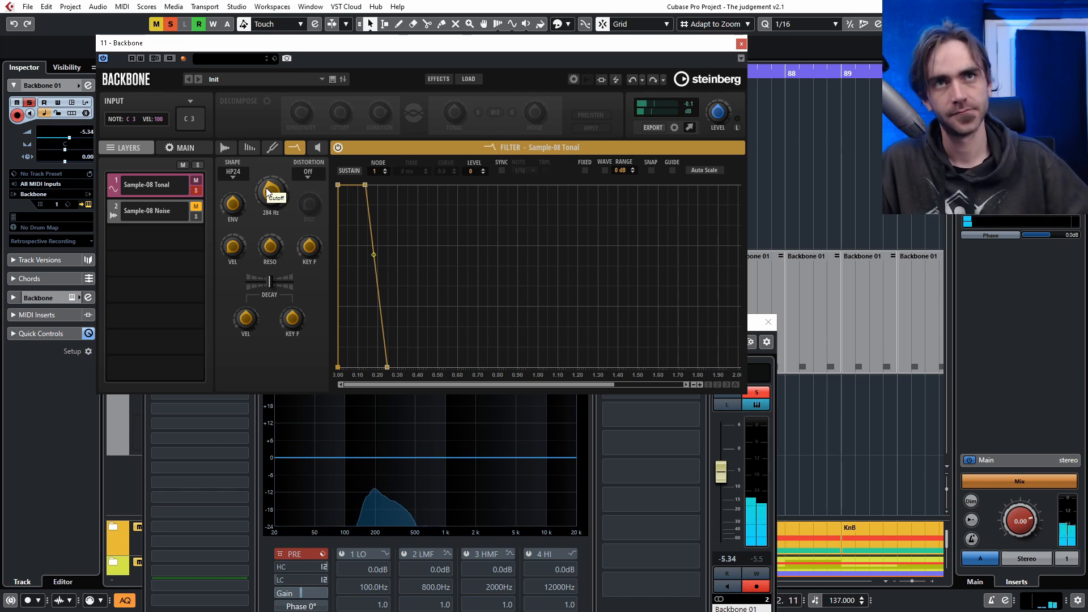
click(307, 173)
click(311, 199)
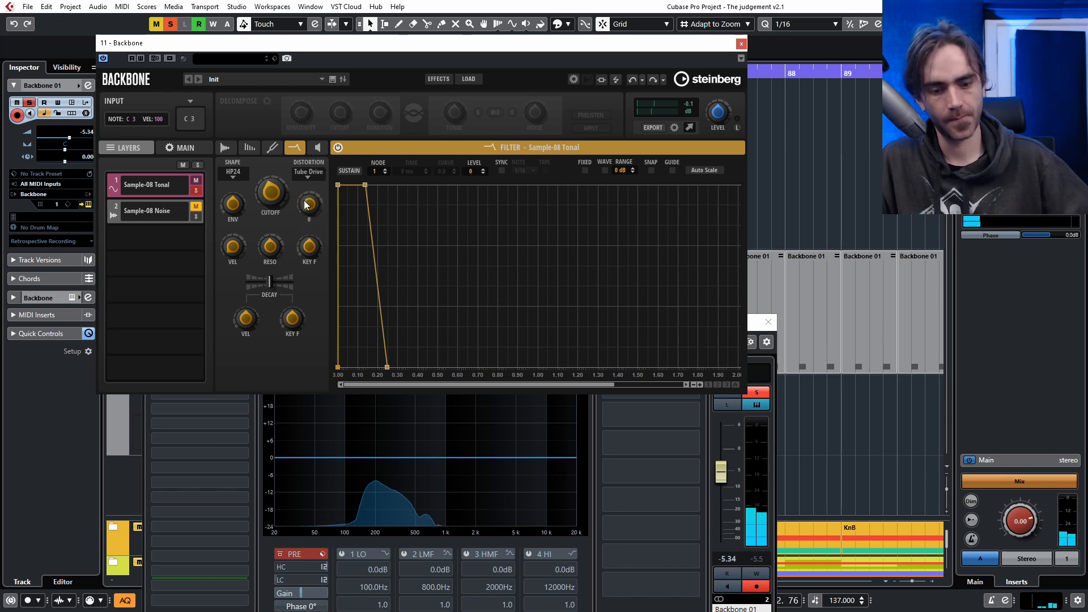
- Bring the Noise layer back into the mix and reselect the Tonal layer for editing
click(196, 206)
click(196, 216)
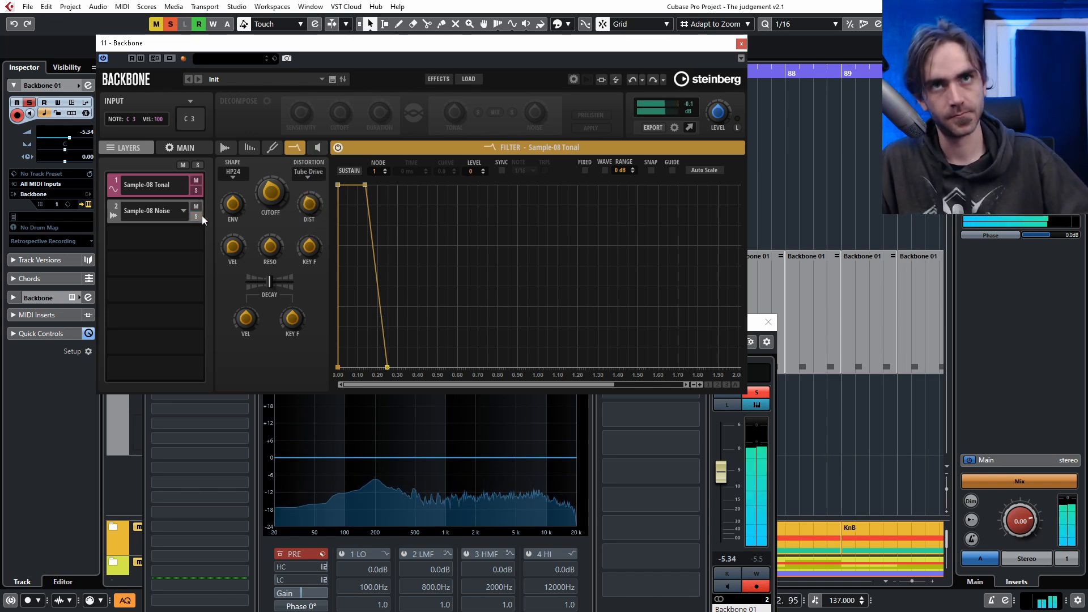
click(154, 210)
click(155, 185)
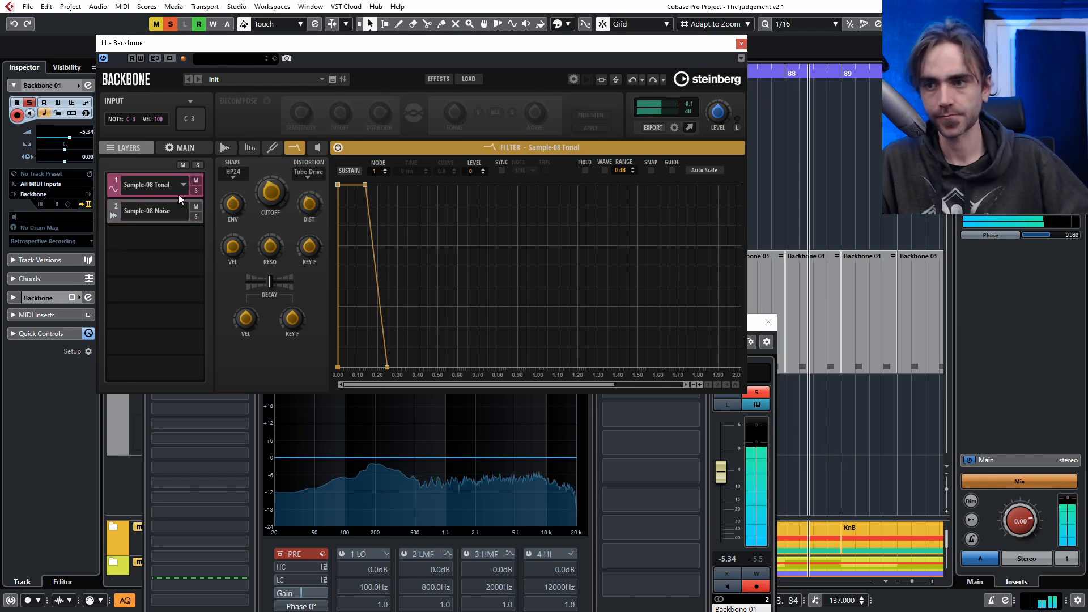
- Turn on Pitch Analysis for the Tonal sample and adjust its root key while the loop plays
click(271, 150)
click(248, 148)
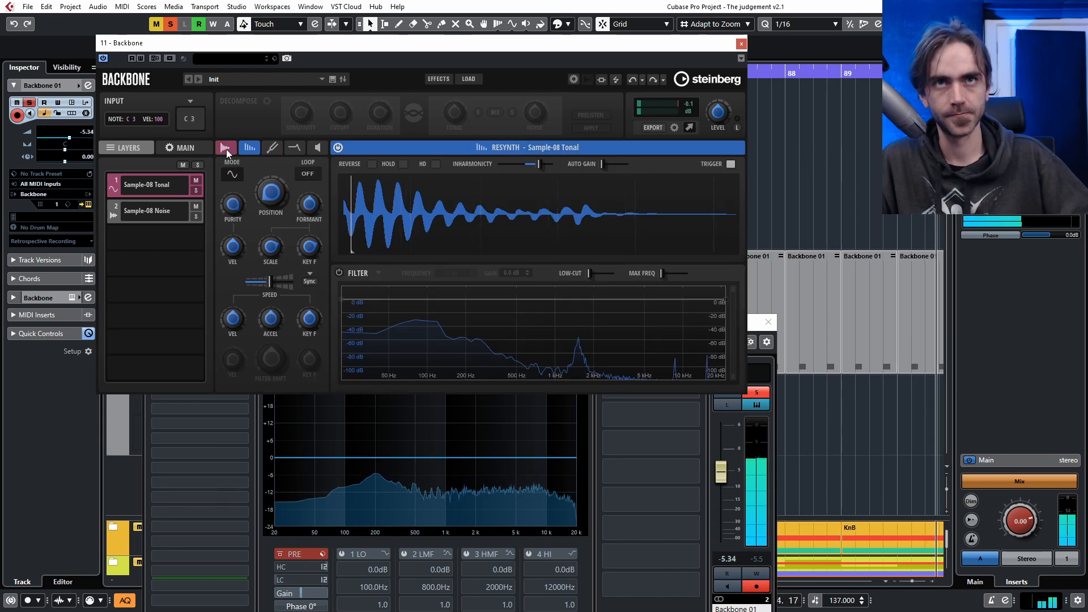
click(226, 149)
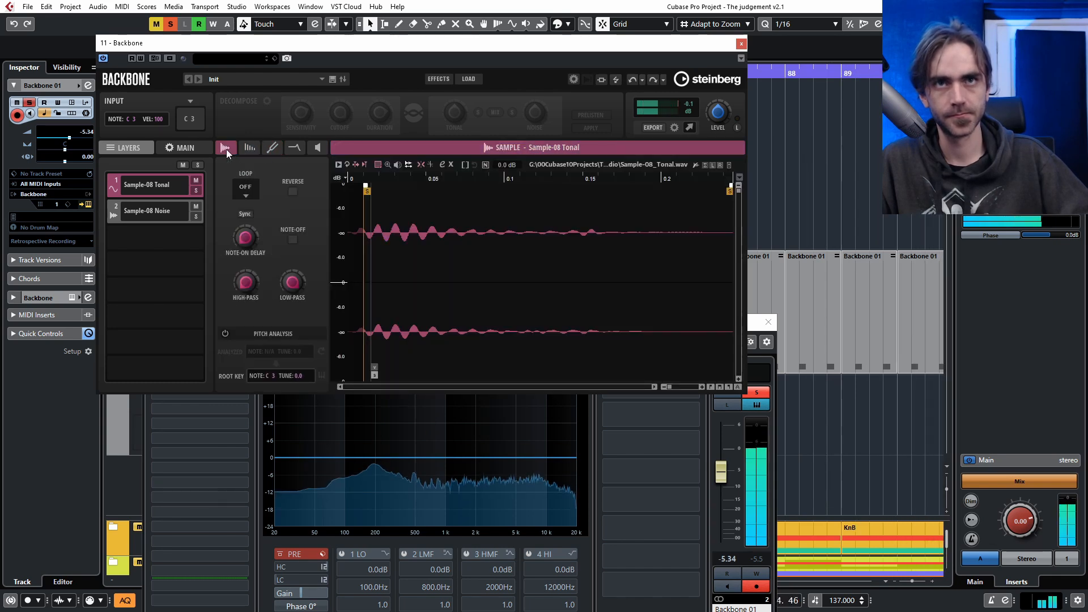
click(224, 333)
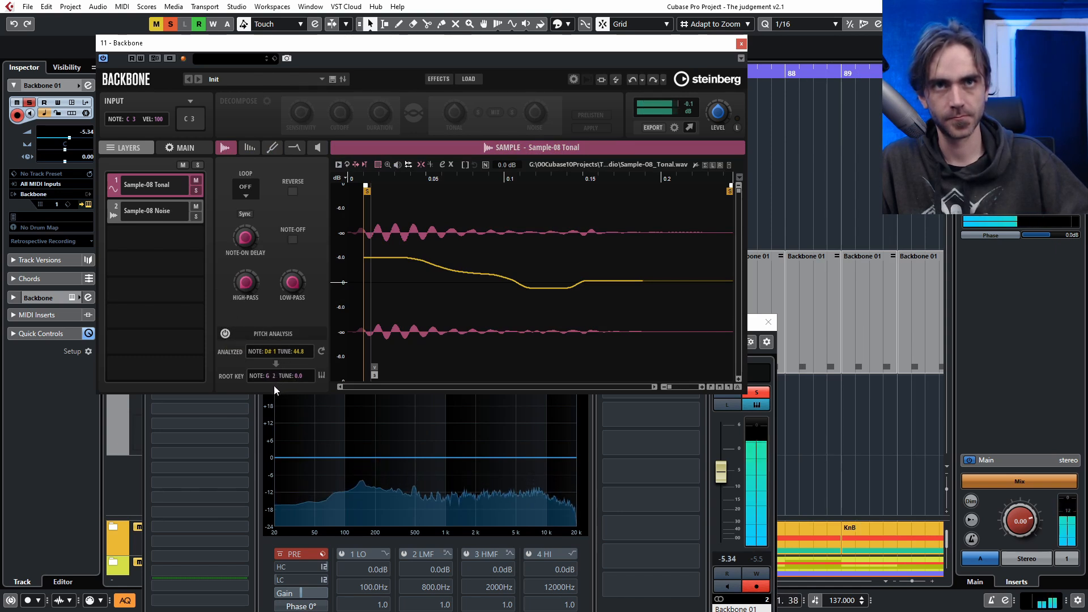
mouse_move(268, 391)
mouse_down()
mouse_move(297, 356)
mouse_move(276, 372)
mouse_up()
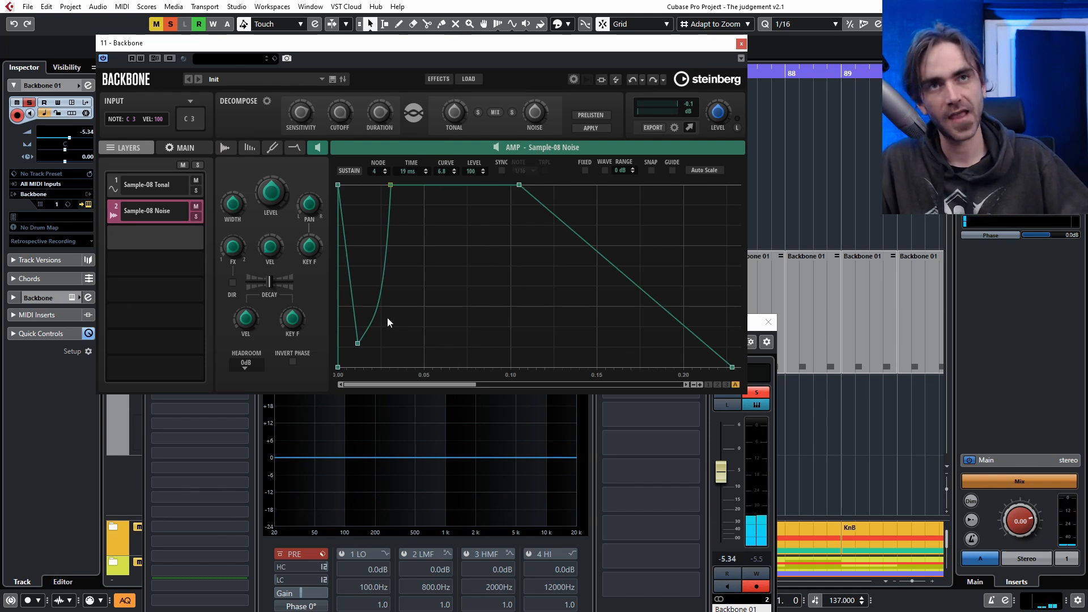
- Set the Noise layer's amp envelope curves to -10.0 at node 4 and 3.6 at node 3, and play the loop
drag(378, 311, 373, 285)
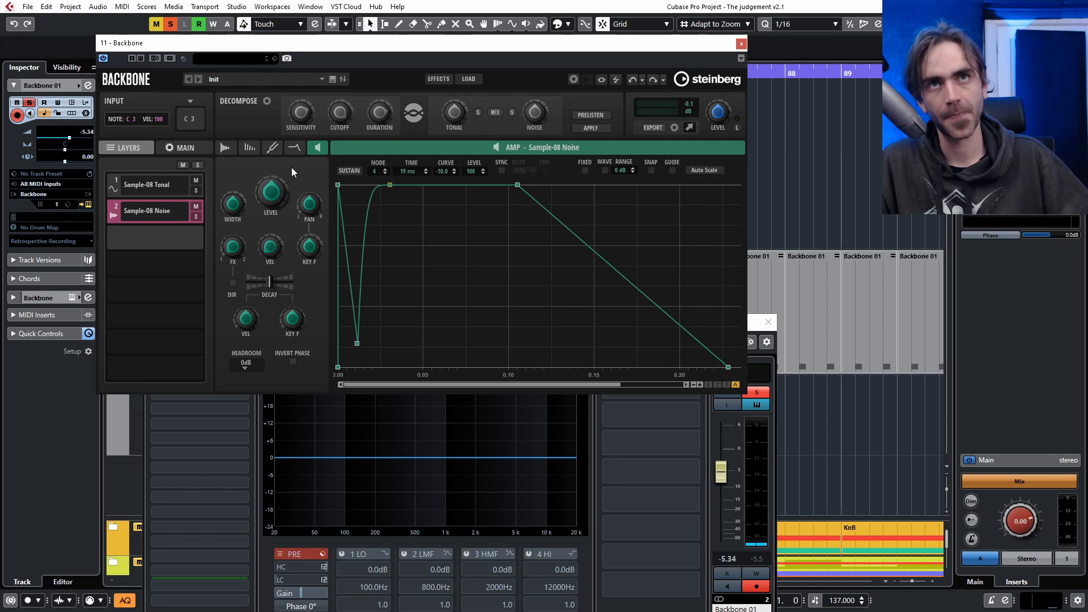
click(273, 147)
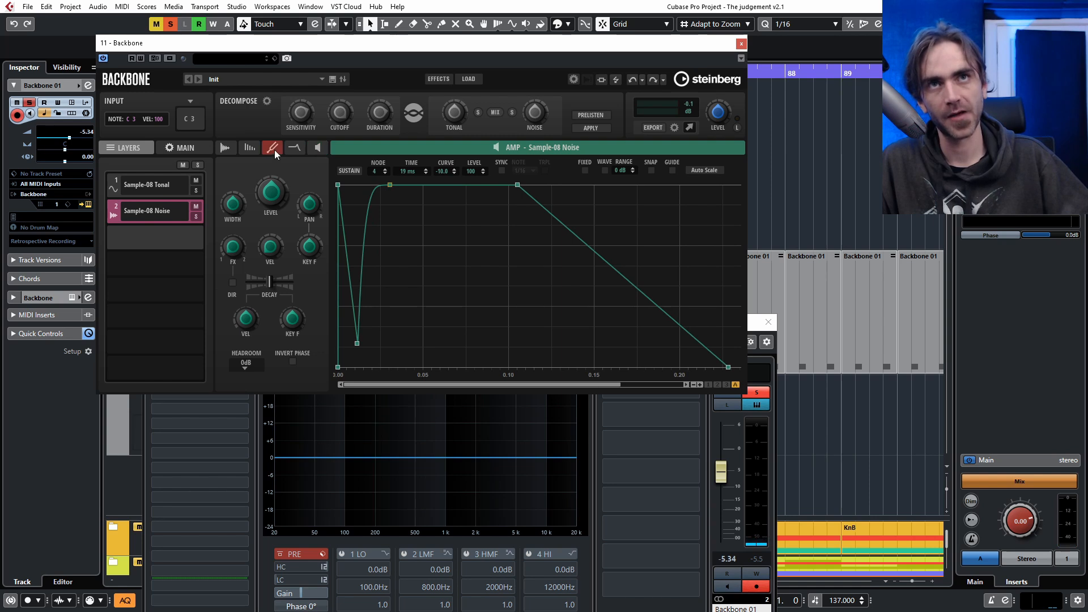
click(311, 150)
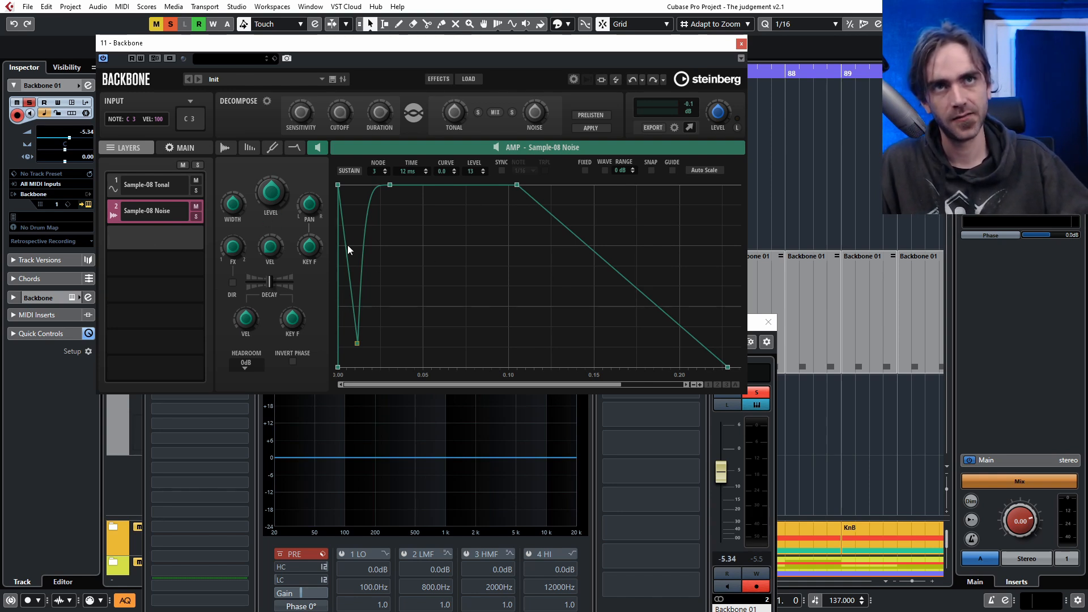
drag(345, 246, 350, 241)
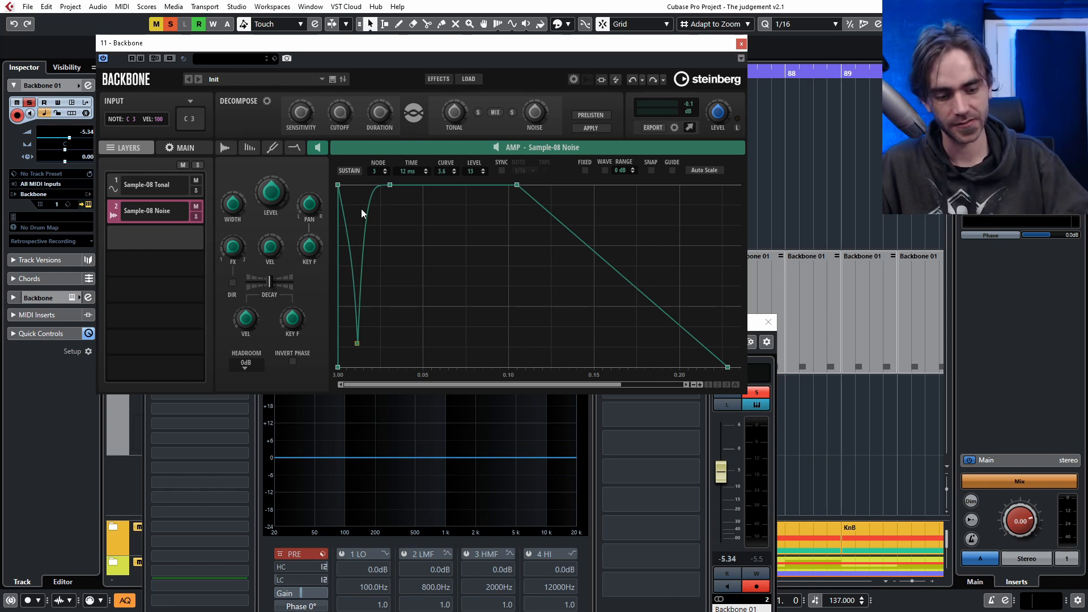
key(space)
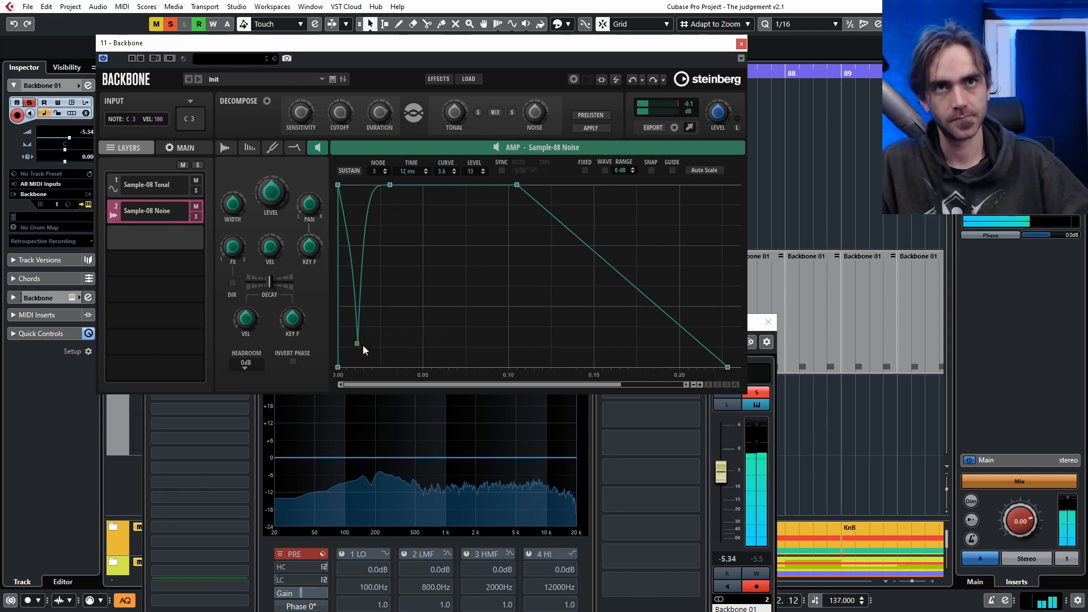
- Move the Noise amp envelope's dip closer to the start and reshape the rise after it with a curve of about -5.2
mouse_move(357, 343)
mouse_down()
mouse_move(355, 175)
mouse_move(357, 338)
mouse_up()
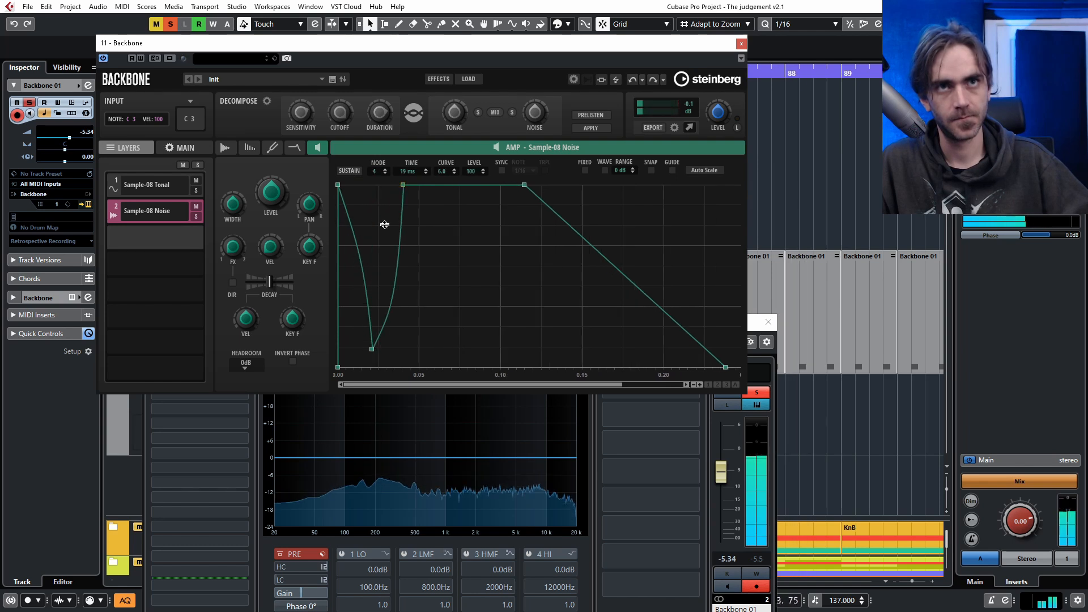
drag(372, 348, 346, 333)
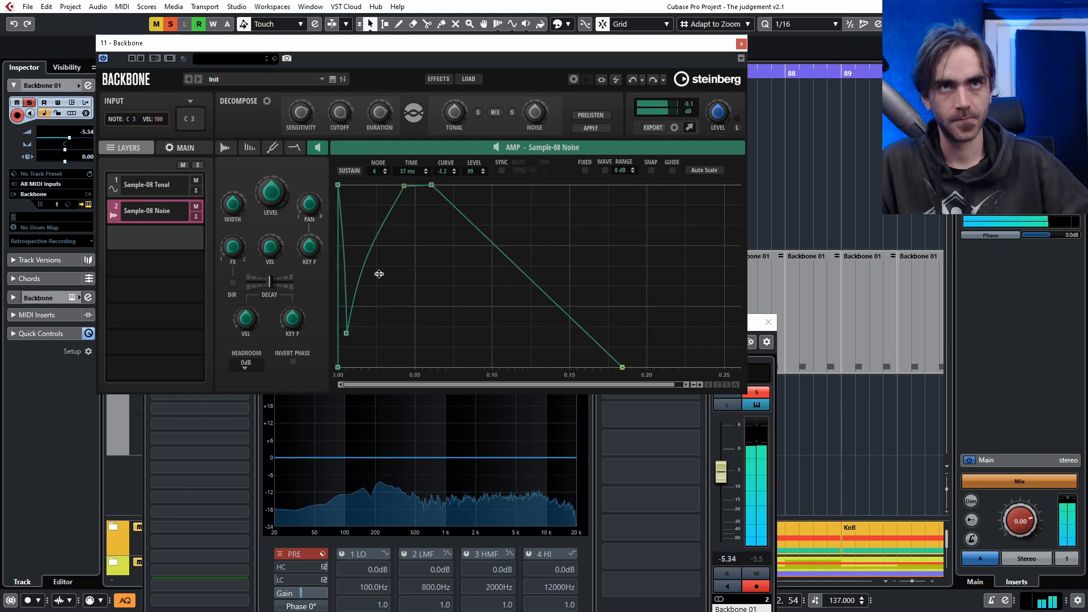
drag(379, 274, 381, 293)
drag(382, 294, 382, 252)
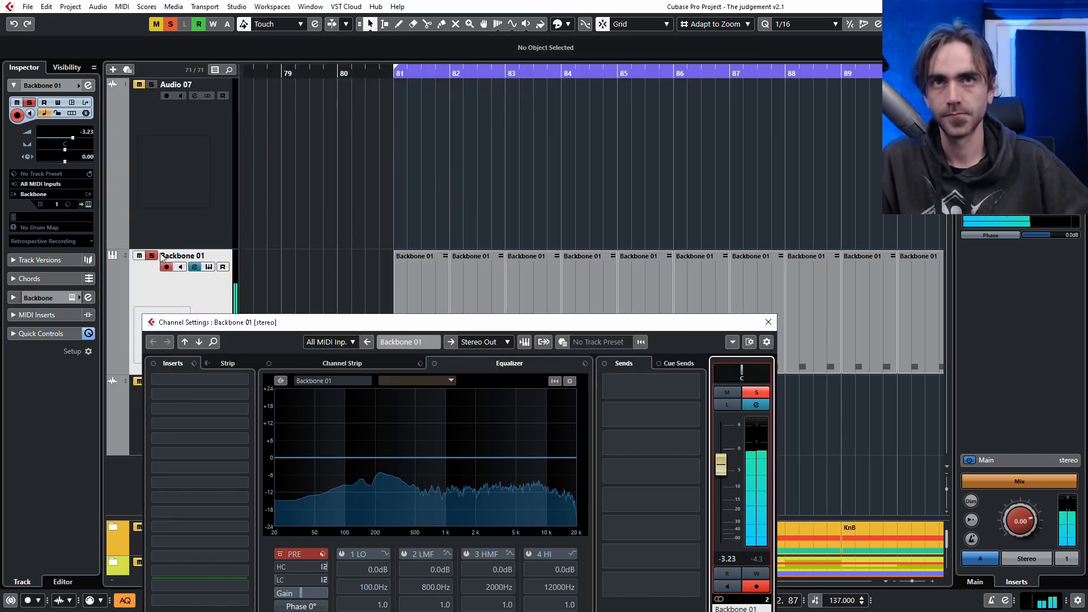
- Unsolo the Backbone 01 track and raise its volume to about -2.19 dB to hear it in the full mix
click(154, 257)
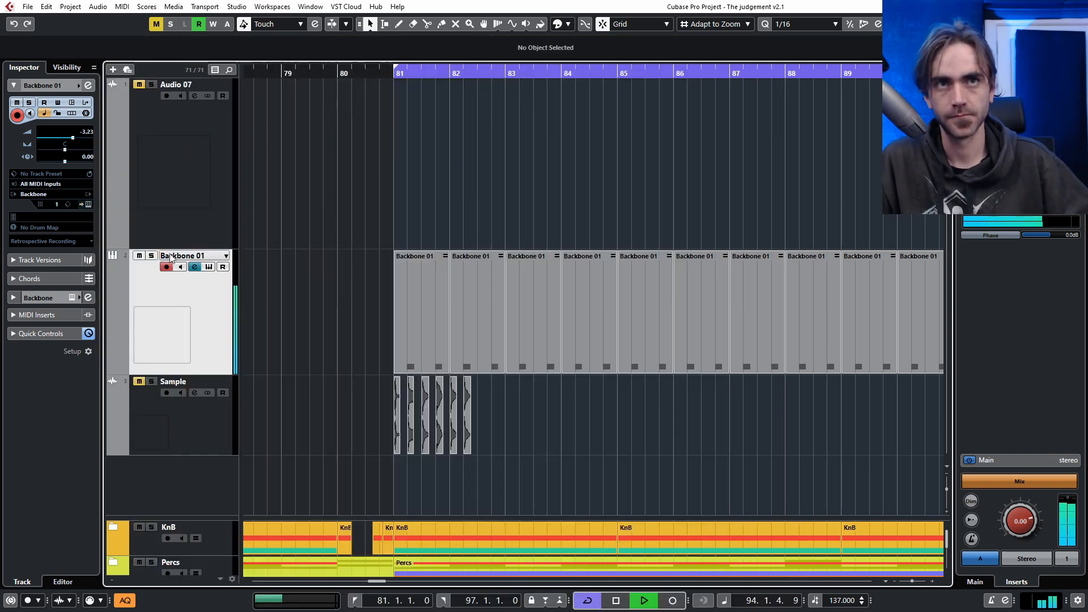
drag(74, 137, 75, 141)
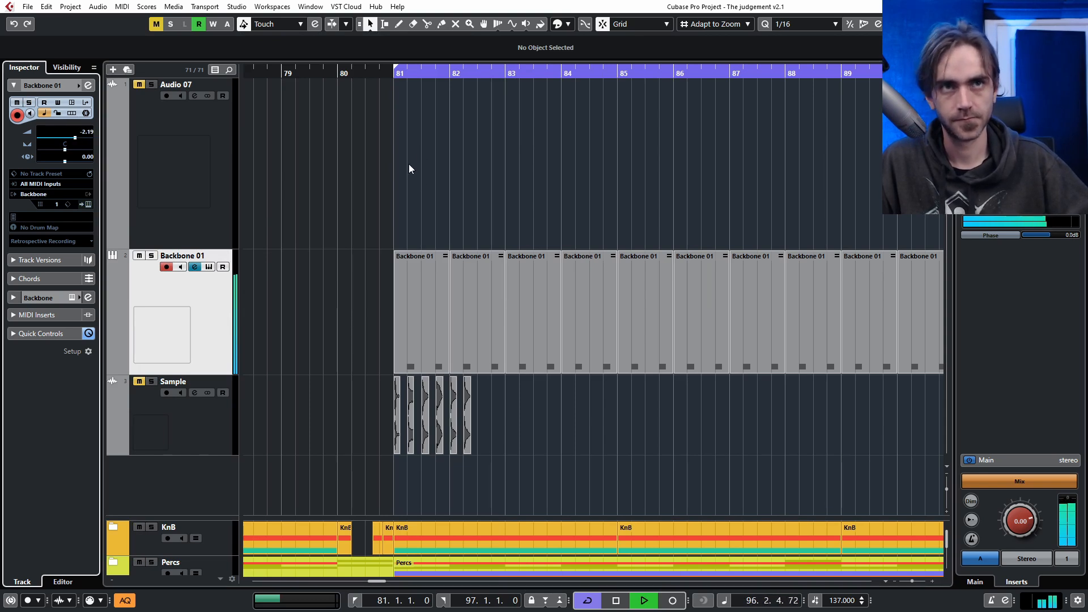
scroll(480, 189, right, 2)
scroll(478, 184, down, 1)
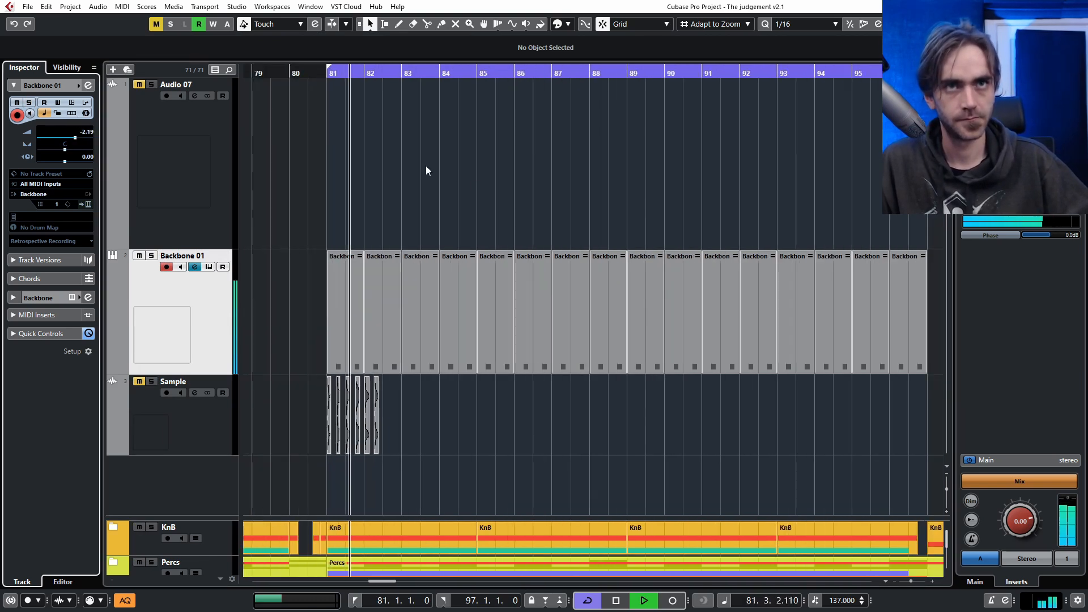
- Widen the track list and show the lanes of the Backbone 01 track
click(442, 24)
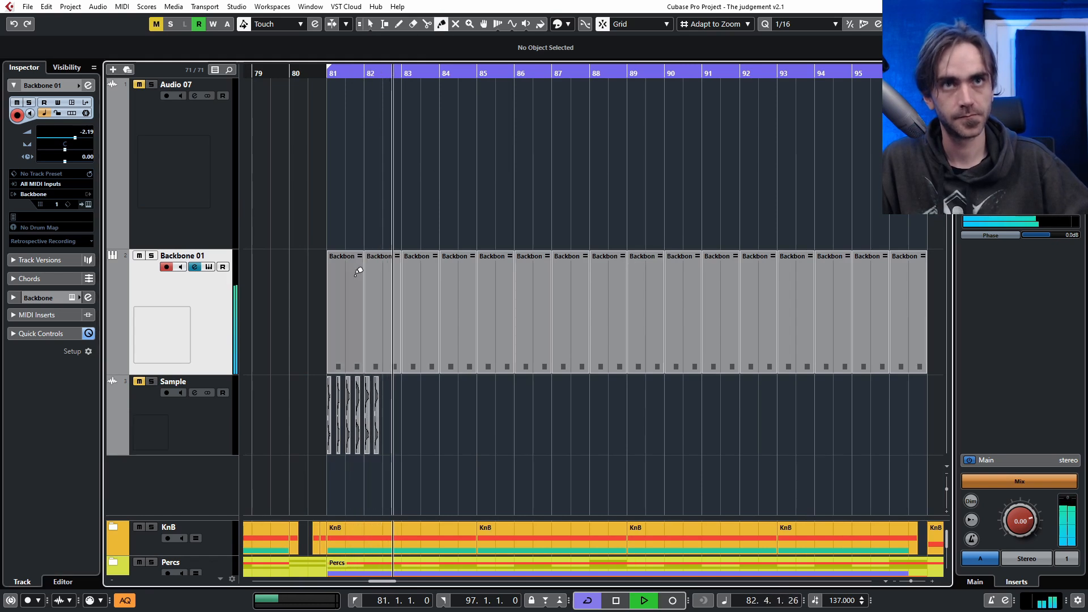
key(1)
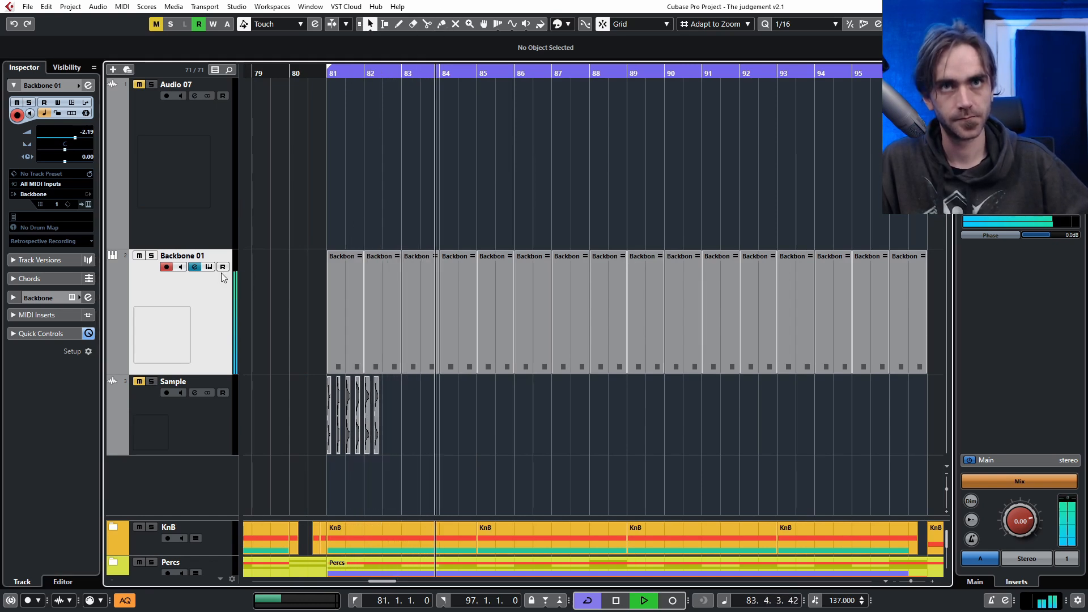
drag(235, 336, 277, 327)
click(251, 266)
scroll(485, 334, down, 2)
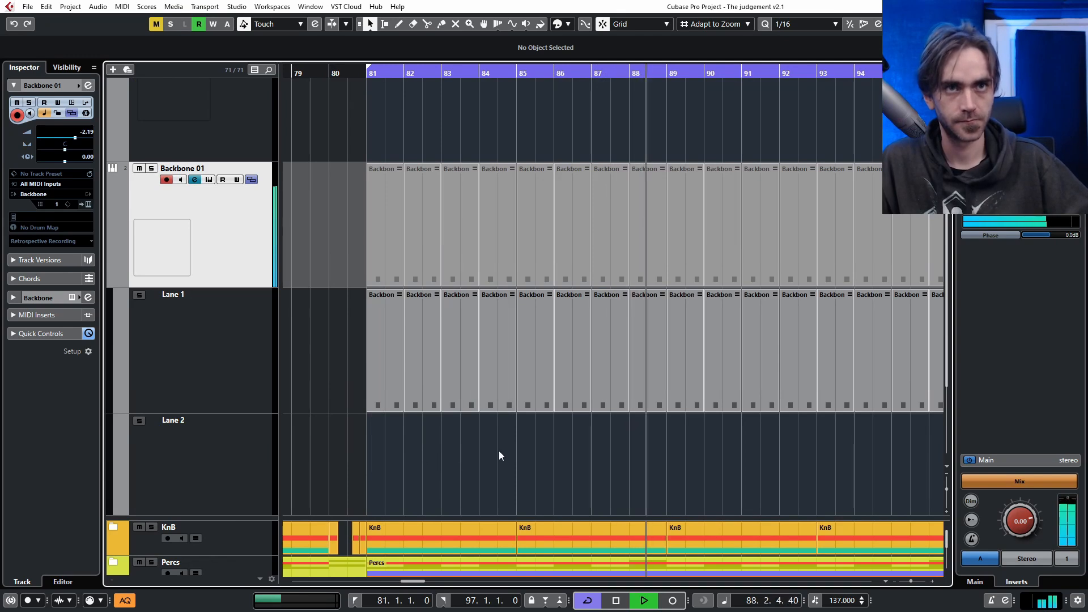
- Copy the bar 81 Backbone 01 part from Lane 1 to Lane 2 and open the copy for note editing
mouse_move(384, 399)
mouse_down()
mouse_move(388, 461)
mouse_move(400, 412)
mouse_up()
scroll(397, 396, down, 3)
double_click(390, 329)
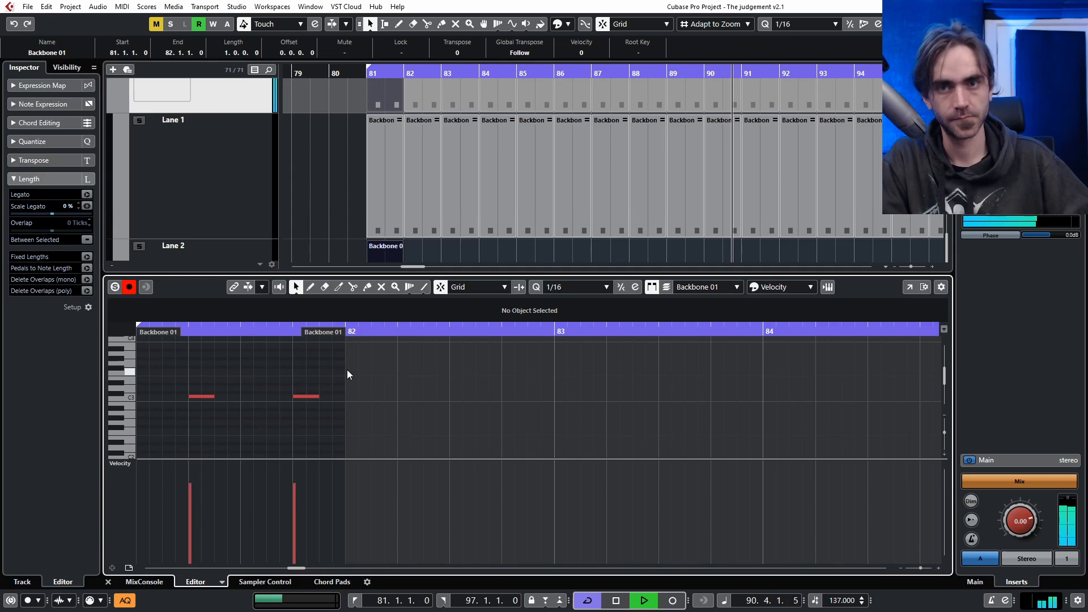
- Remove the two existing C3 notes from the Lane 2 part
drag(334, 371, 160, 434)
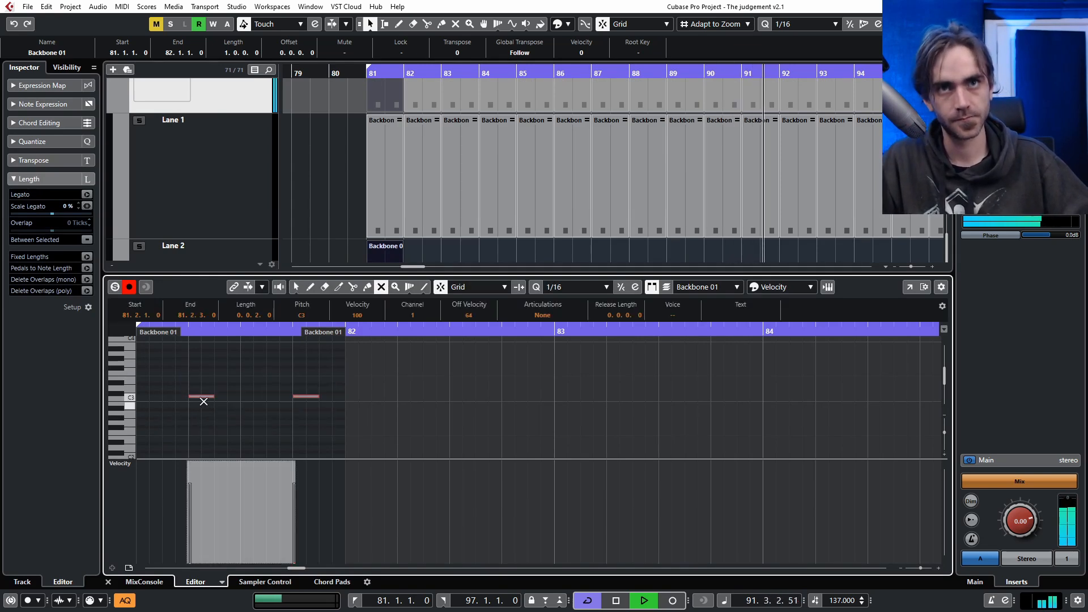
click(314, 396)
key(Delete)
drag(217, 375, 182, 406)
key(Delete)
- Add new C3 notes in the second half of the Lane 2 part, duplicate them and select the resulting notes
double_click(274, 396)
key(ctrl+d)
double_click(315, 398)
key(ctrl+d)
key(ctrl+d)
drag(369, 378, 227, 428)
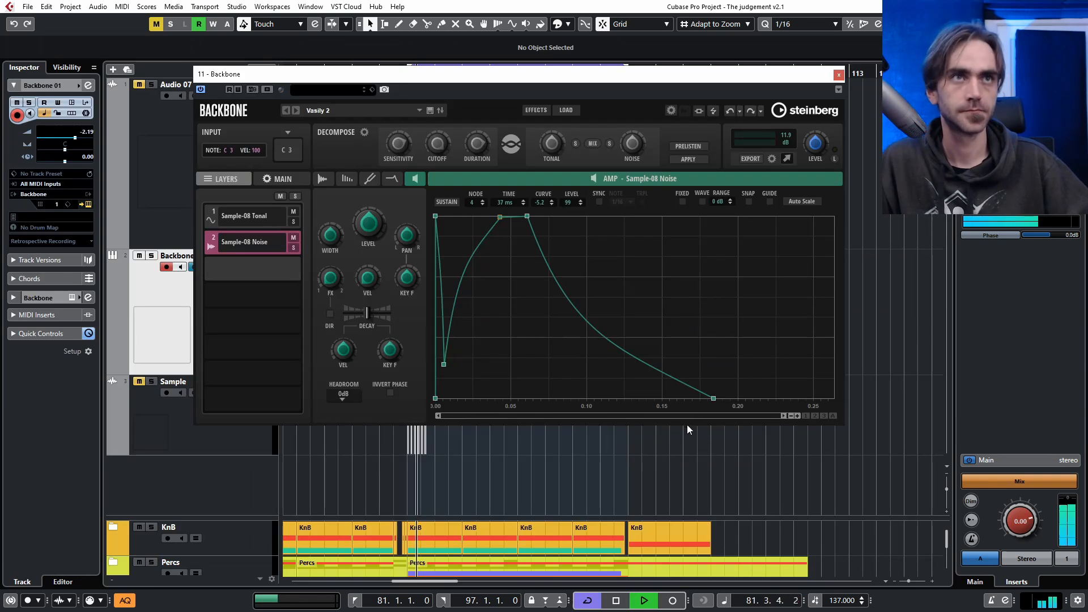
- Open the bar 81 Backbone 01 part for note editing and transpose all its notes up to G3
click(838, 75)
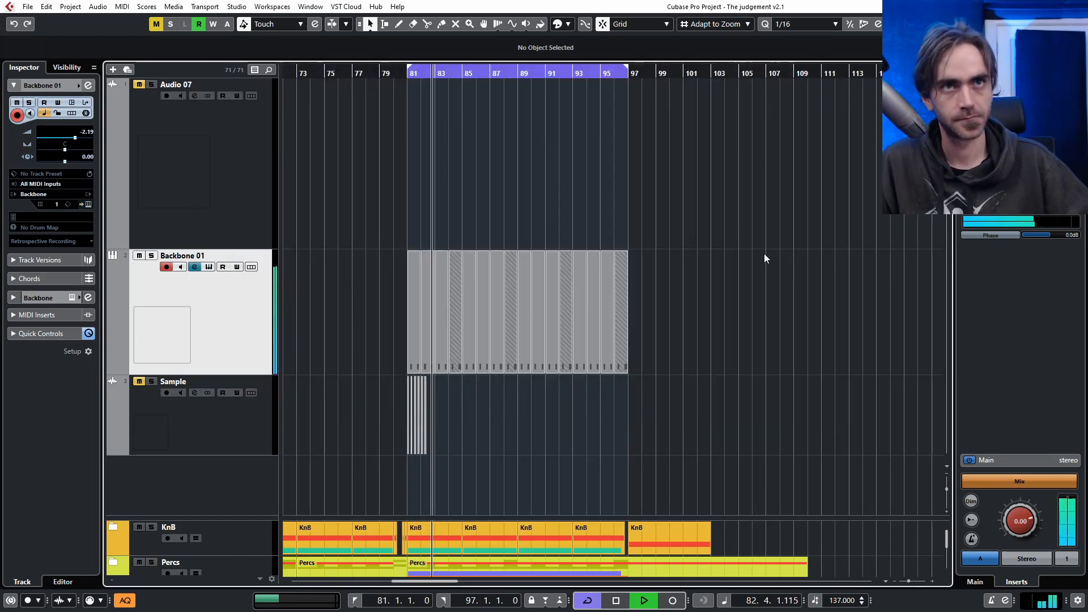
double_click(411, 349)
key(ctrl+a)
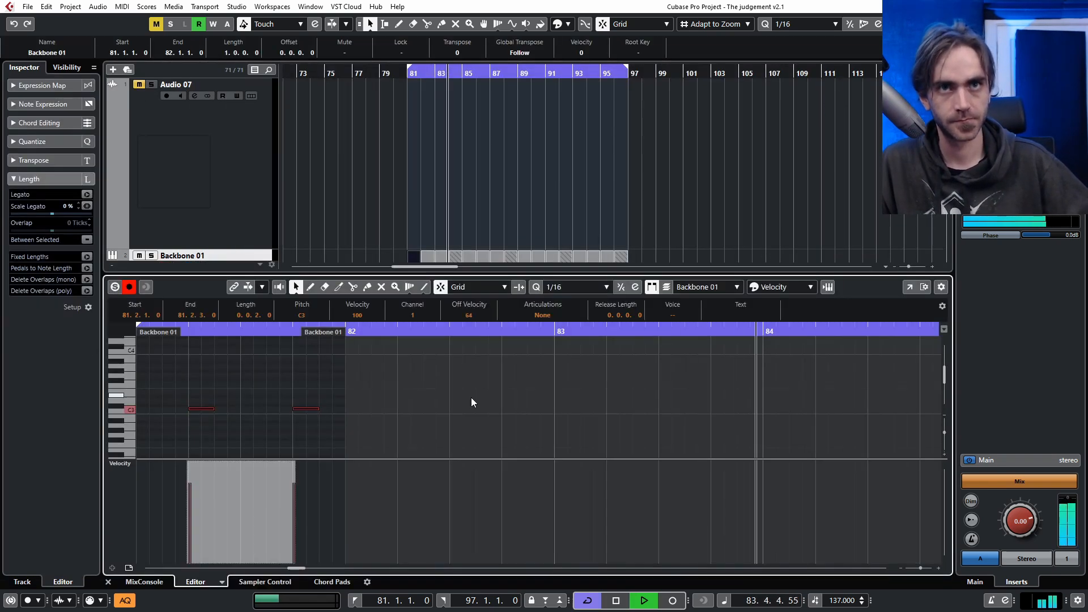
key(shift+Up)
key(shift+Down)
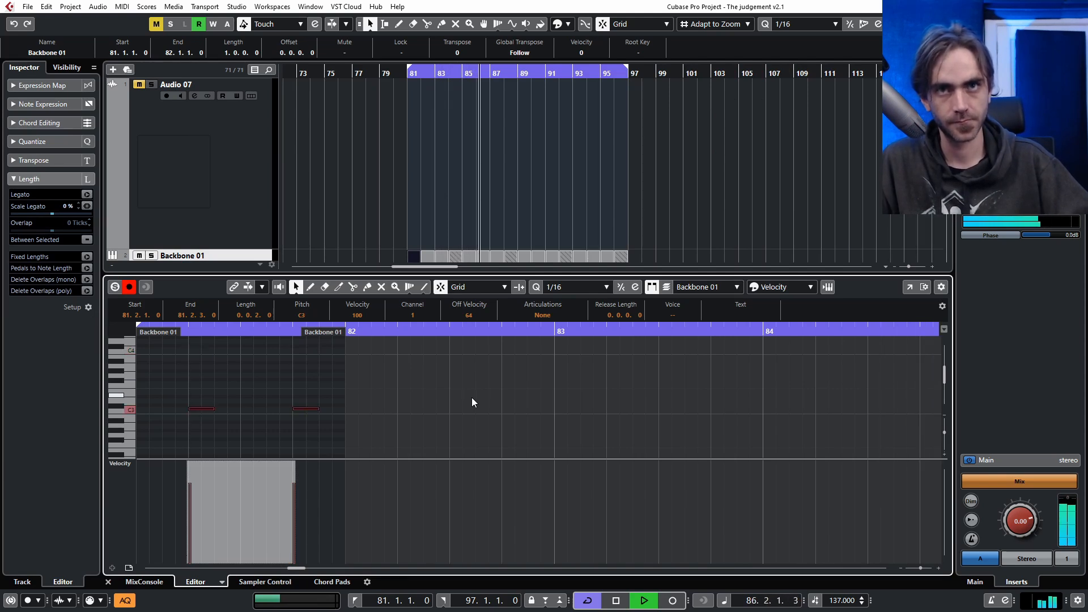
key(Up)
key(Up)
key(Up)
key(Up)
key(Up)
key(Up)
key(Up)
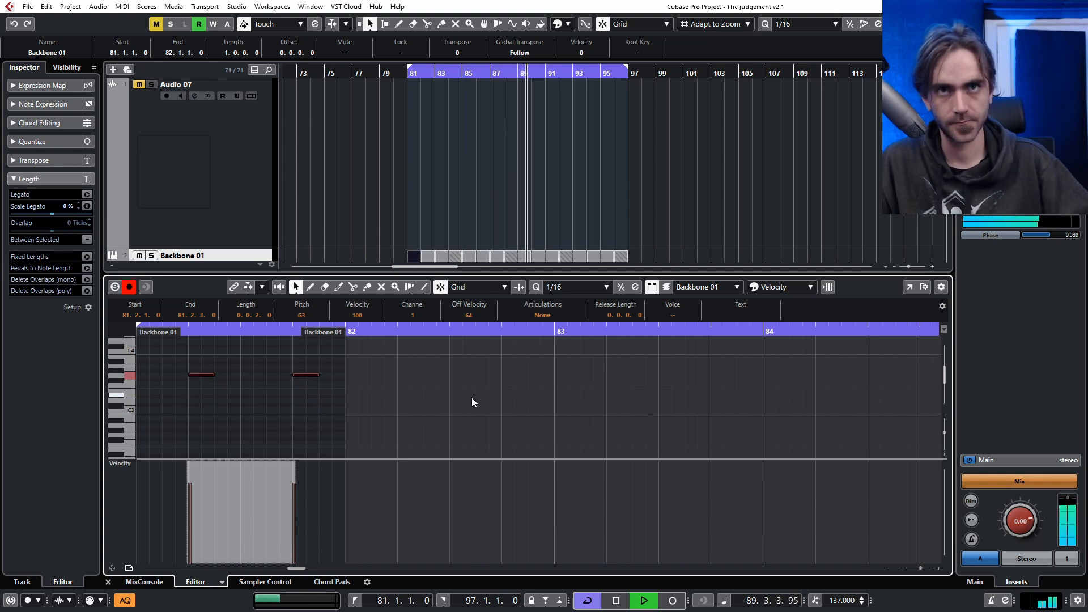
- Lower the selected notes by one octave to G2 and close the note editor
key(shift+Down)
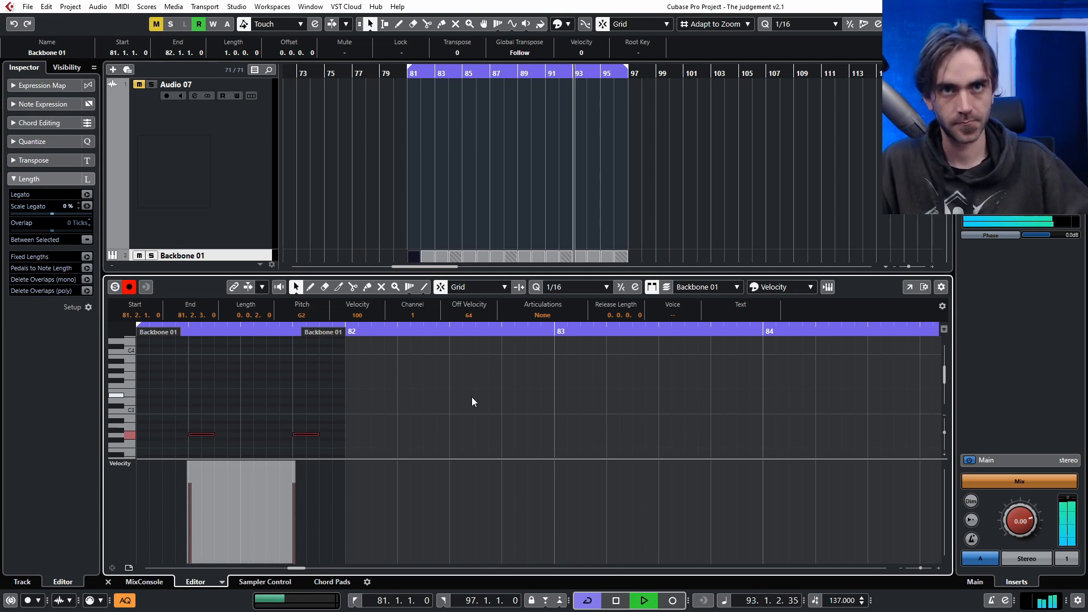
scroll(465, 394, down, 2)
click(476, 165)
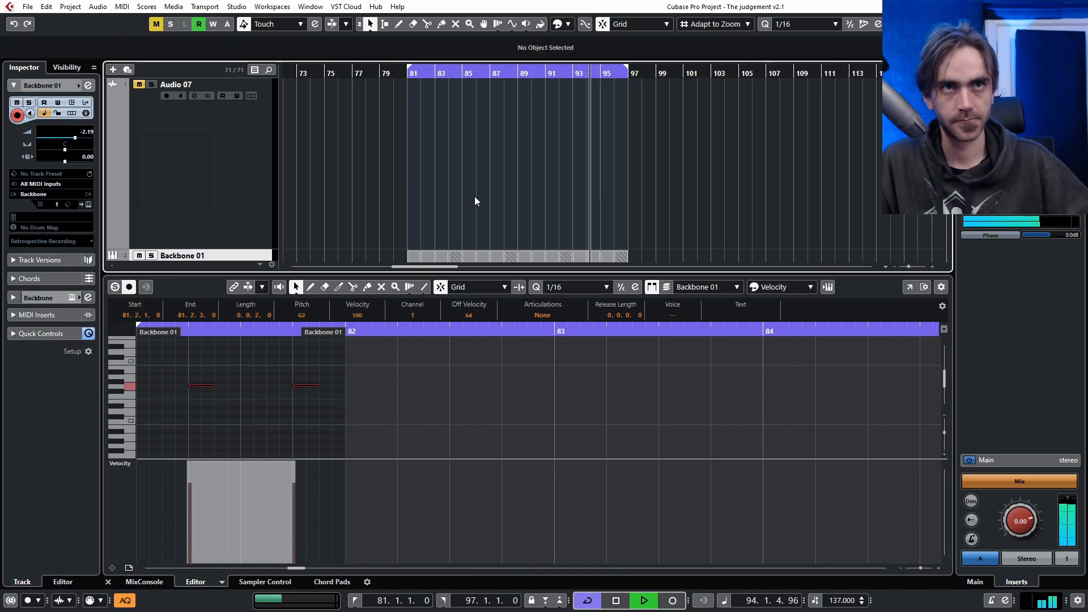
click(108, 582)
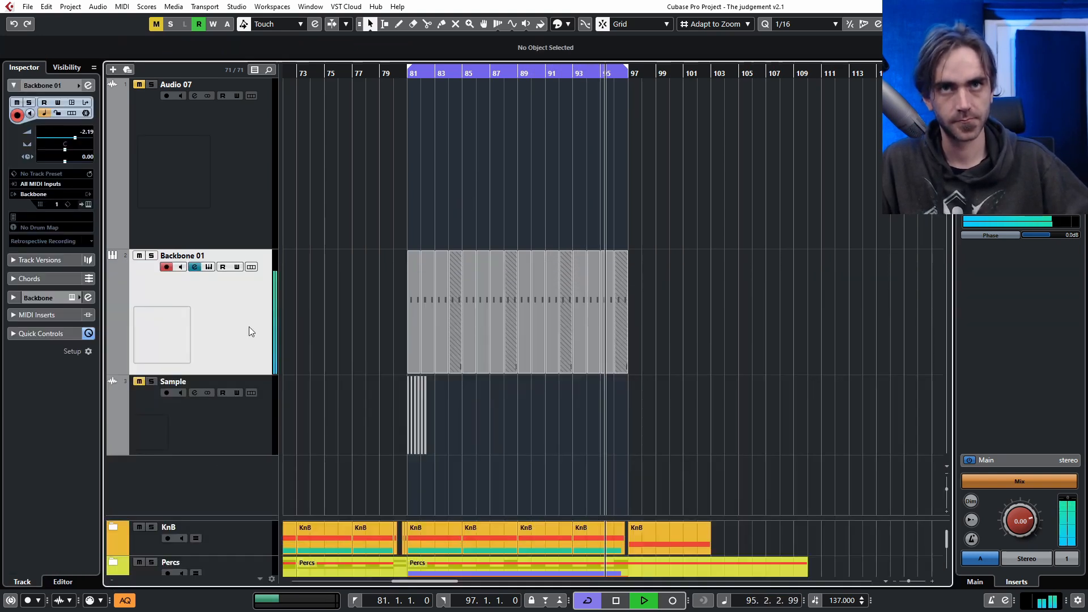
- Transpose the two notes of the bar 84 part in Lane 2 of Backbone 01 to G3 and hide the lanes again
click(251, 268)
double_click(447, 397)
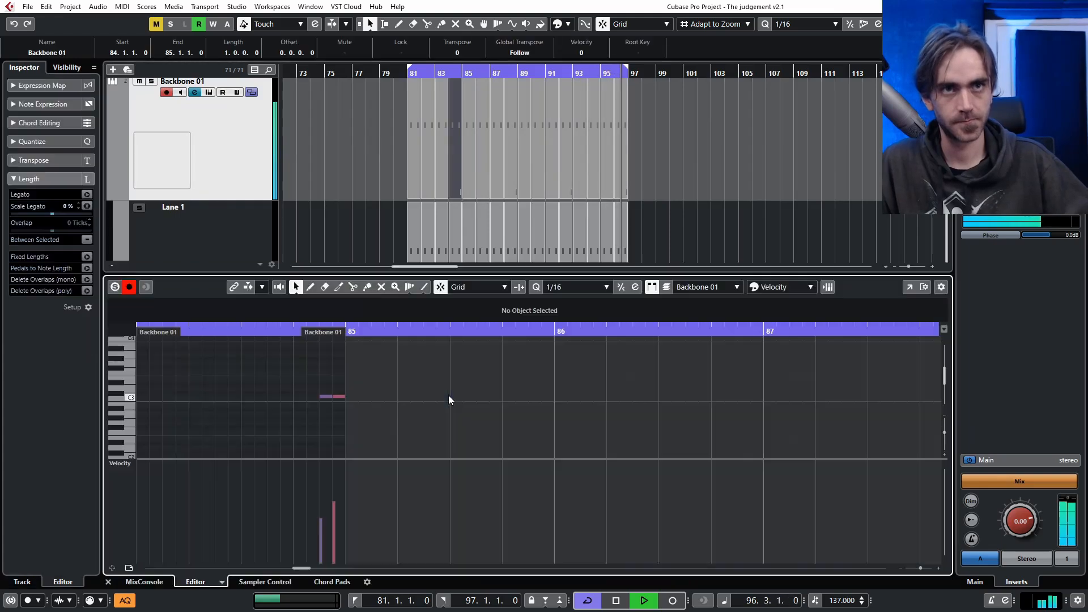
key(Down)
key(Down)
key(Down)
key(Down)
key(Down)
key(shift+Up)
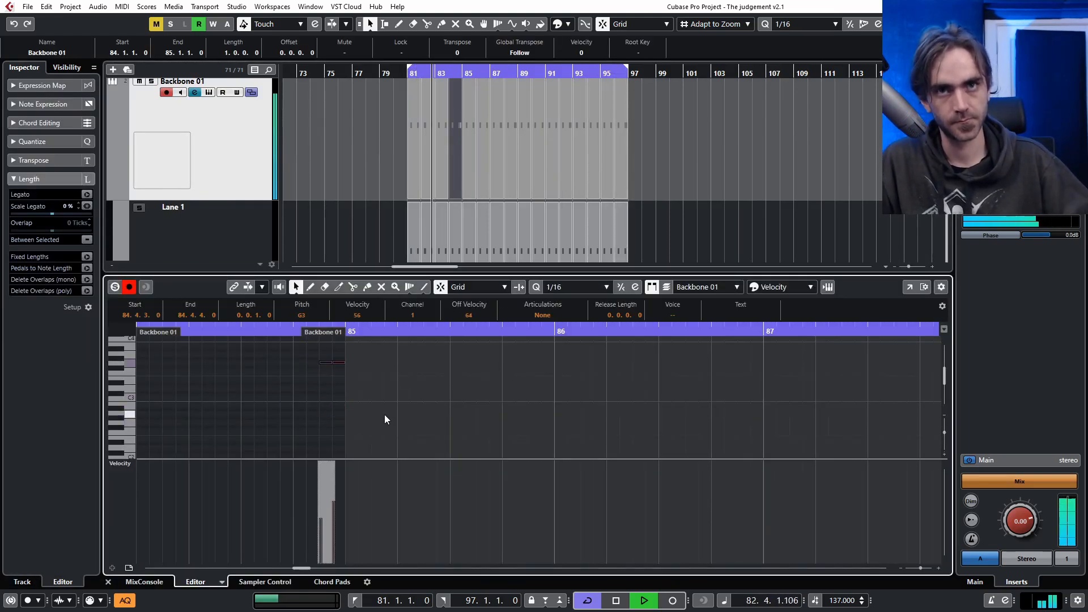
click(108, 582)
click(348, 387)
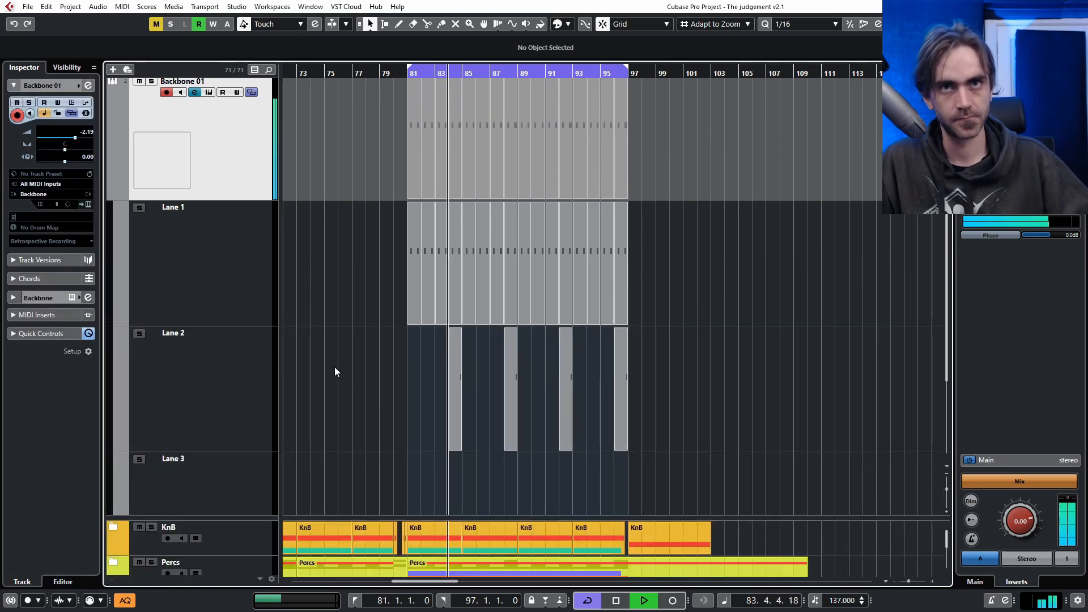
click(251, 92)
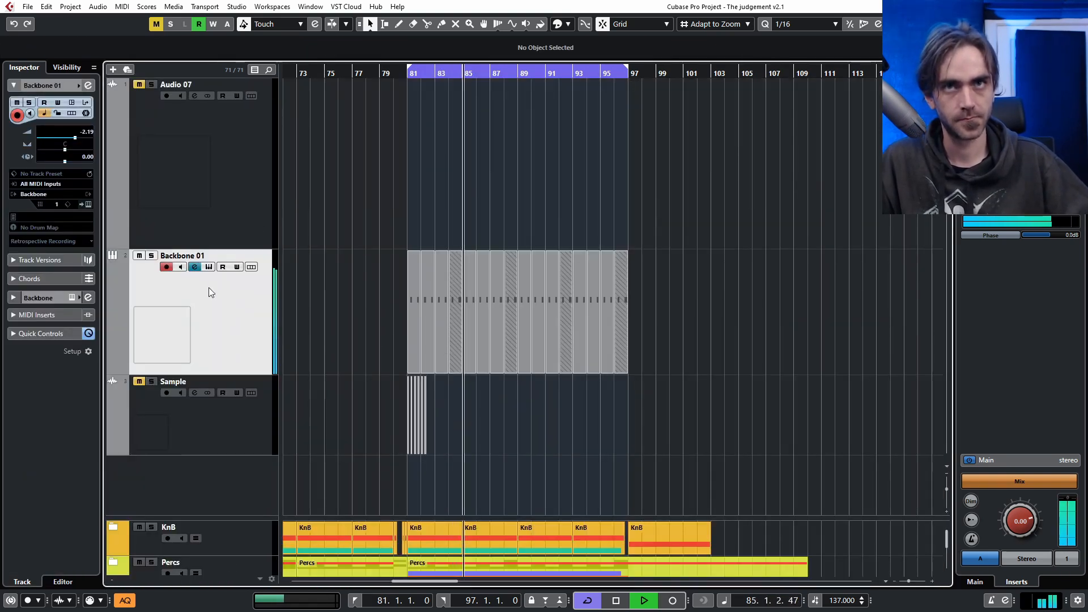
- Reopen the Backbone instrument, stop playback and examine the amp settings of the Sample-08 Tonal layer
click(251, 265)
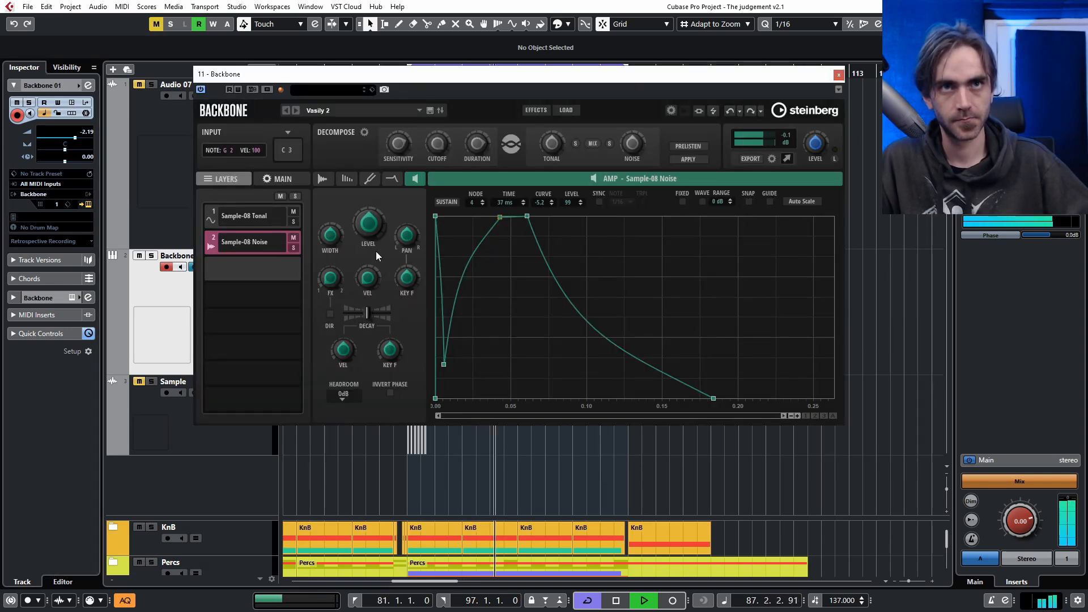
key(space)
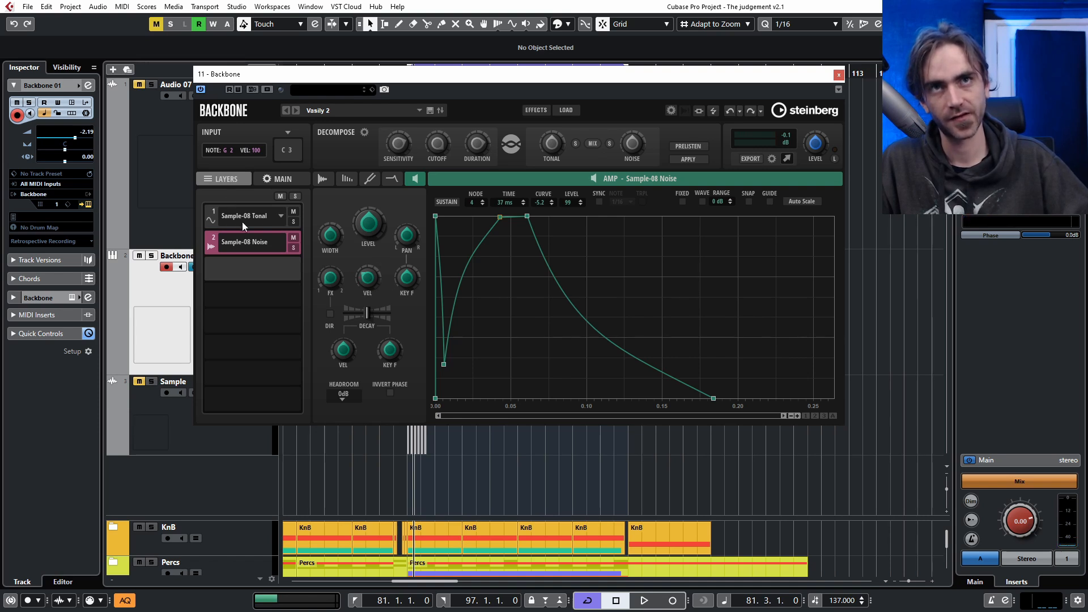
click(256, 222)
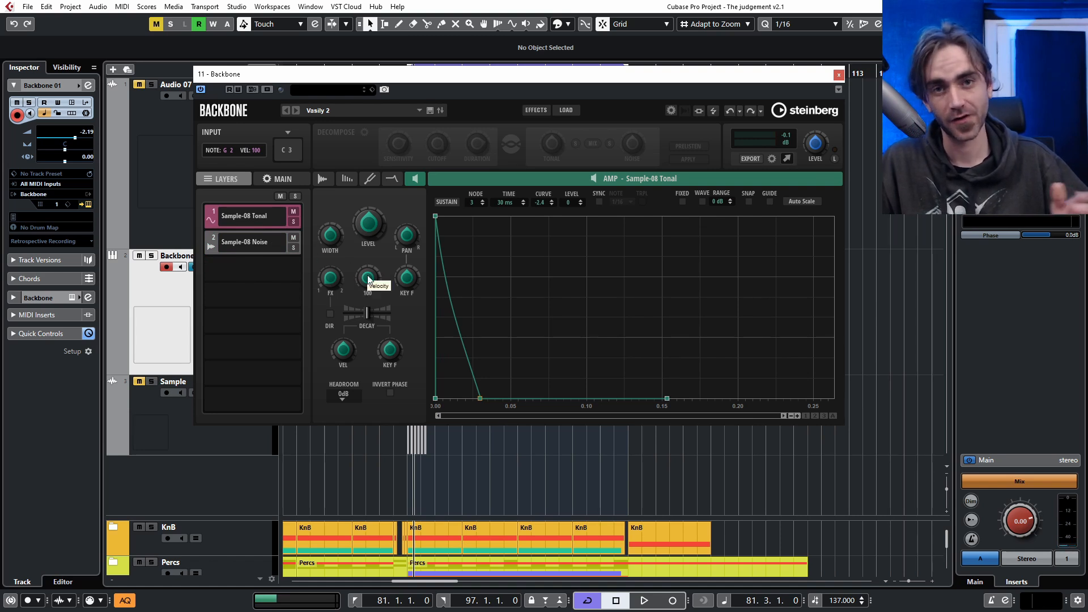
click(231, 243)
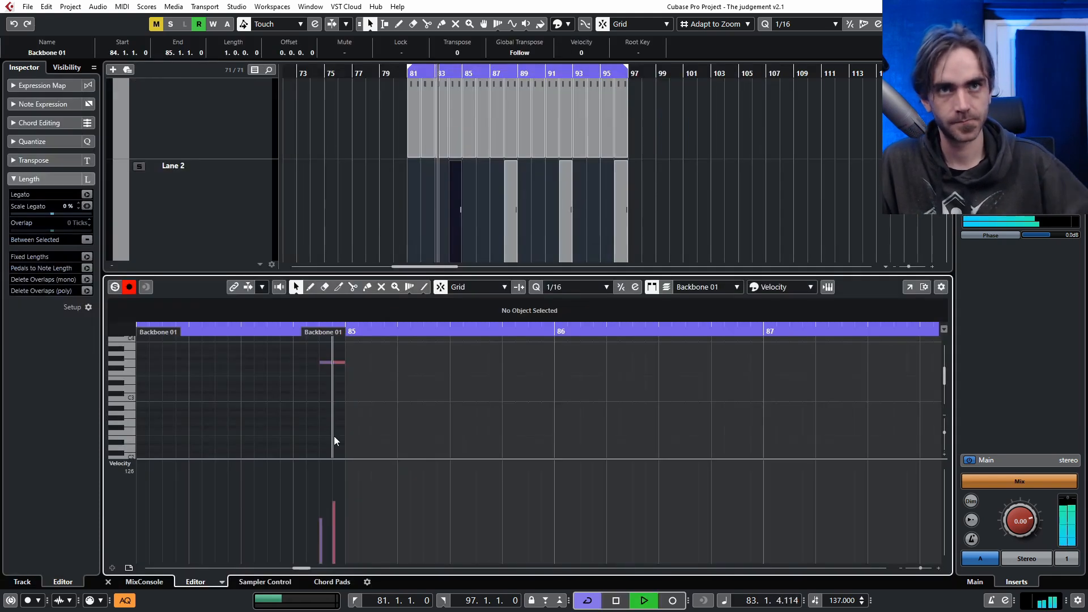
- Add two quiet sixteenth G3 notes at 84.3.3 and 84.3.4 in the bar 84 Lane 2 part, the second with velocity 10
click(272, 363)
click(276, 547)
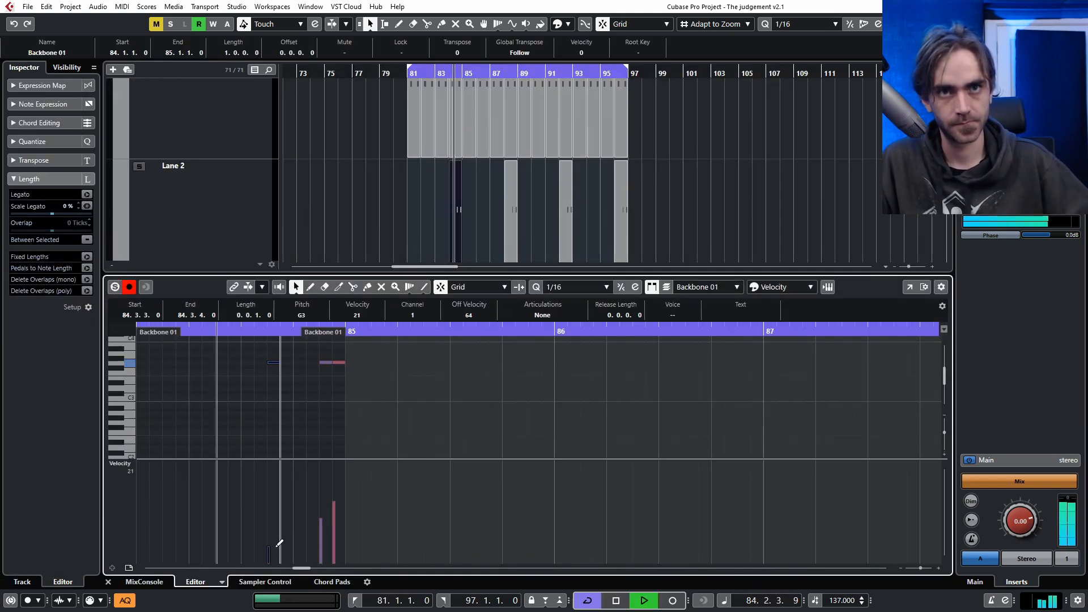
key(space)
key(space)
click(288, 363)
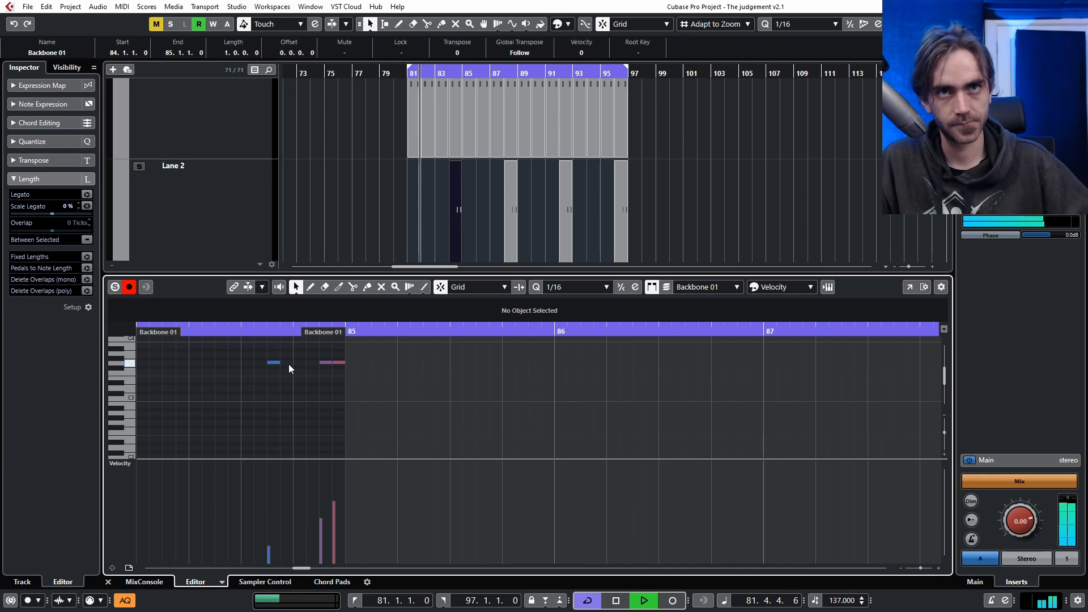
click(281, 557)
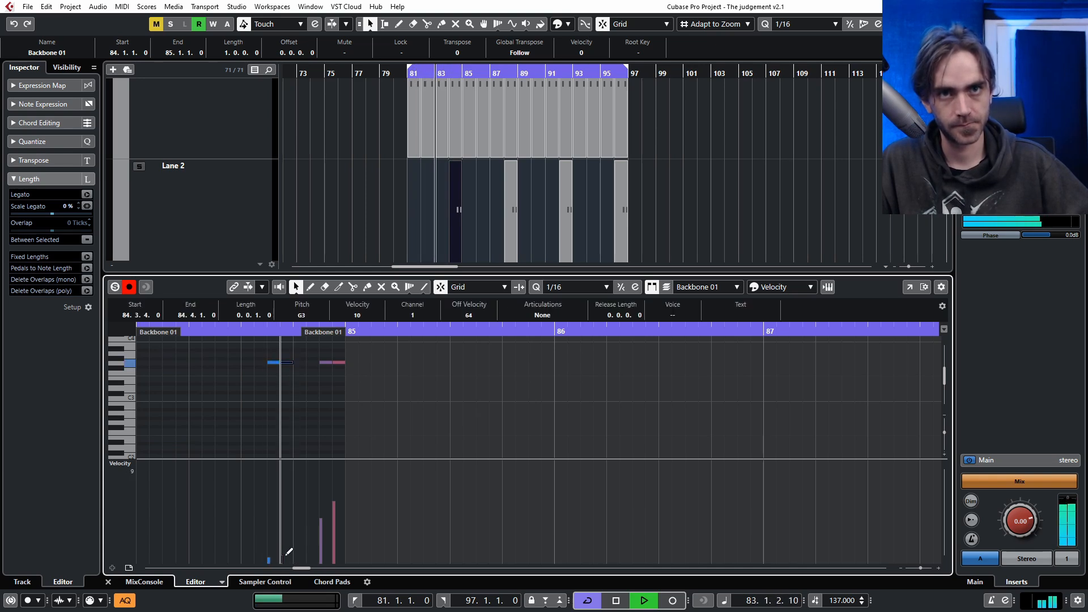
click(722, 195)
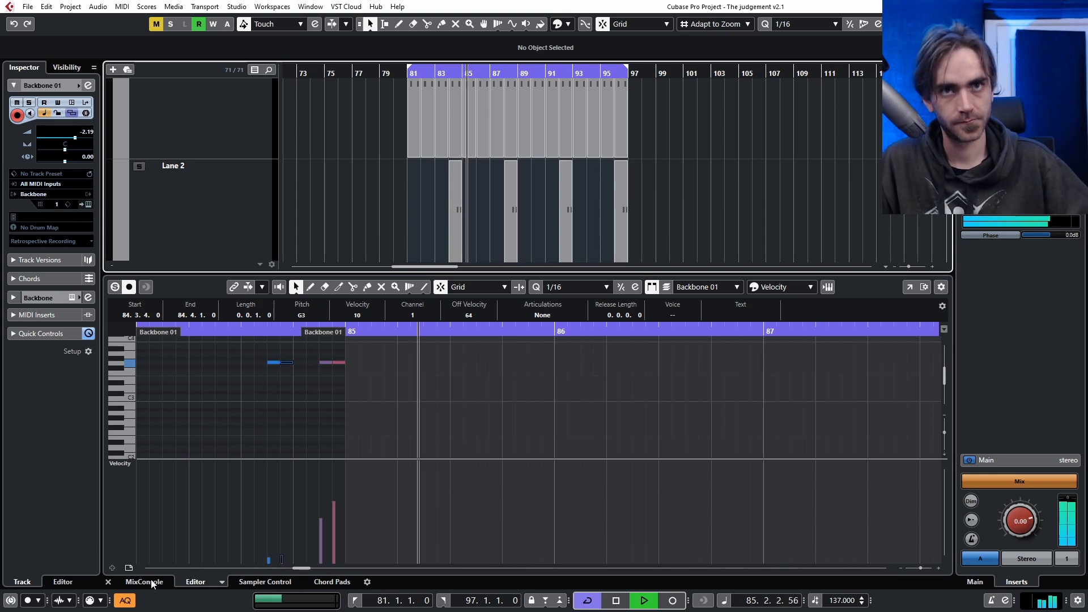
click(107, 582)
click(413, 263)
scroll(261, 177, up, 2)
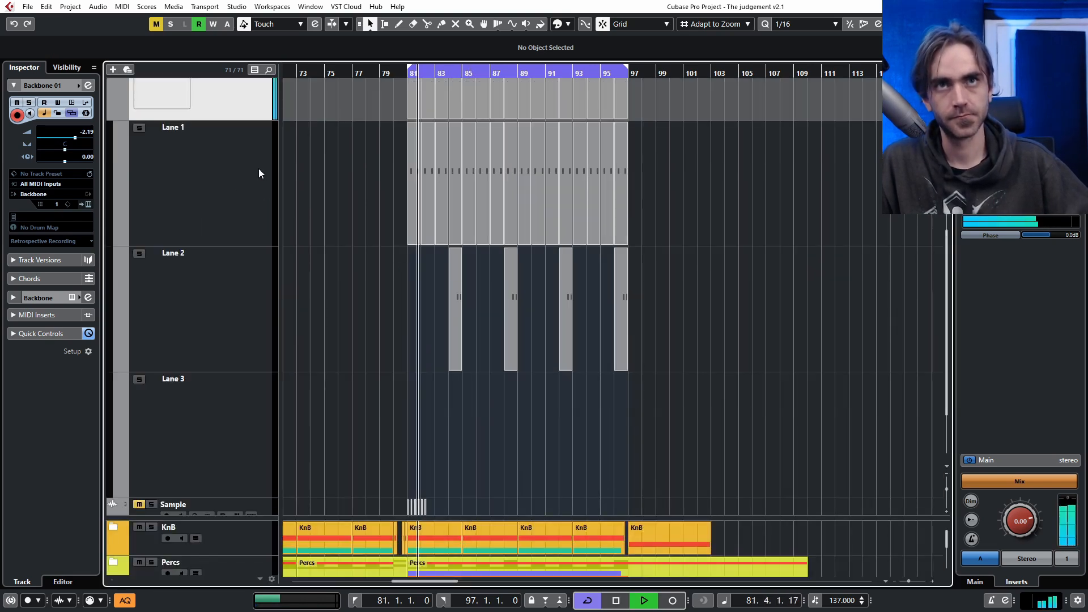
- Adjust the amp decay of the Sample-08 Noise layer in Backbone and play the pattern
click(89, 205)
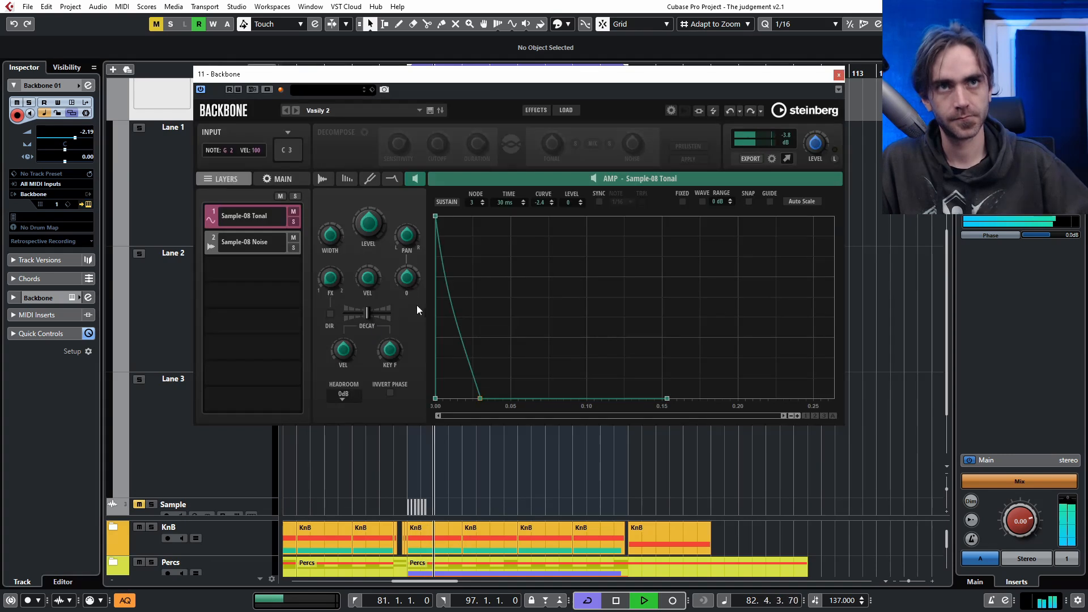
key(space)
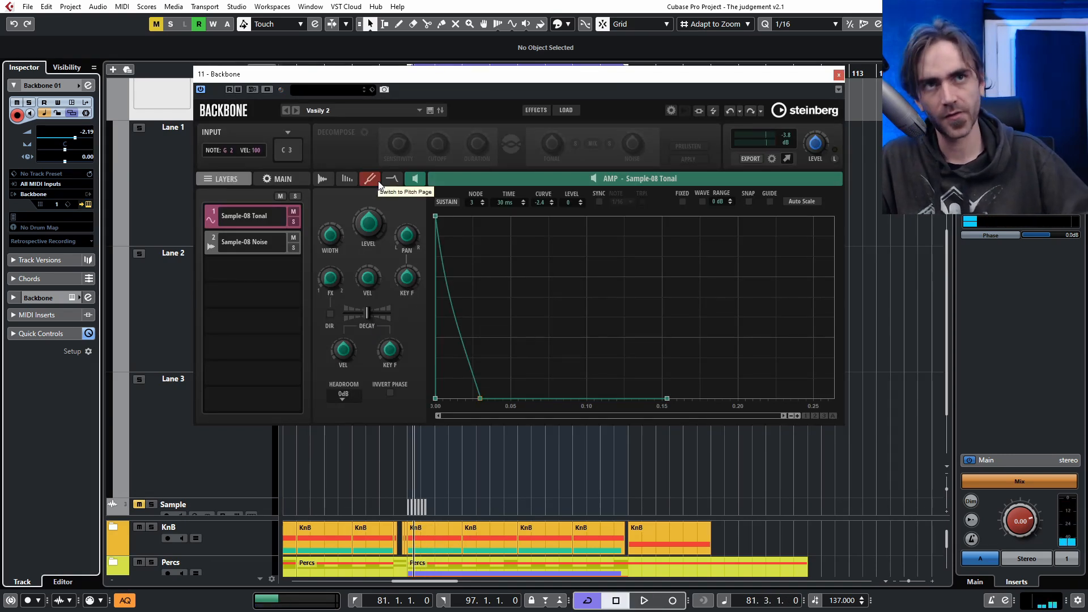
click(258, 243)
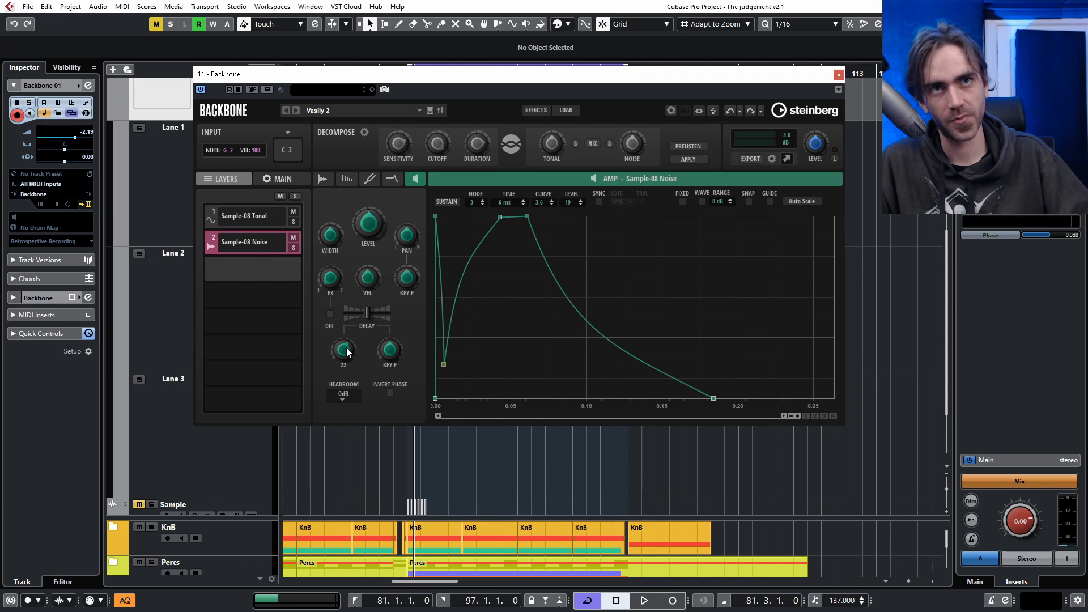
drag(367, 318, 359, 315)
key(space)
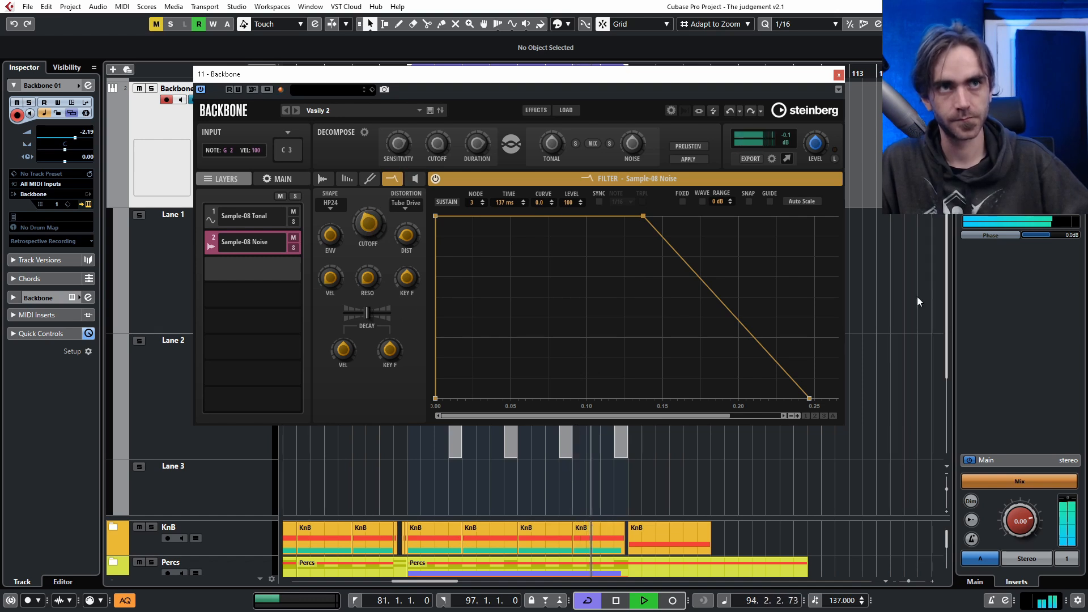
click(89, 85)
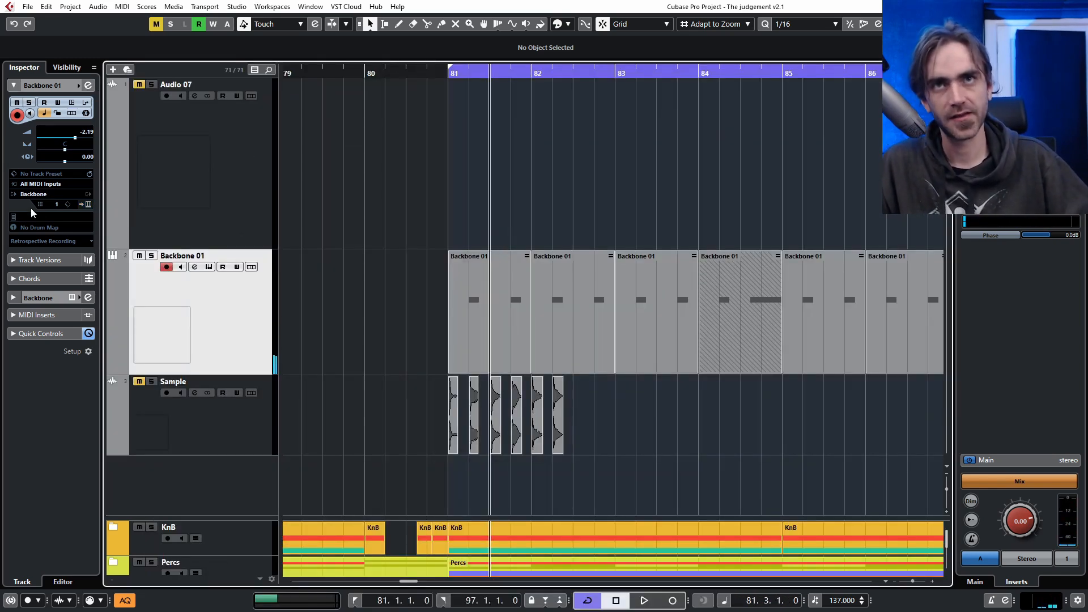
- Reopen Backbone and move the lone event near bar 86 on the Sample track beyond the cycle range, to about bar 101
click(85, 205)
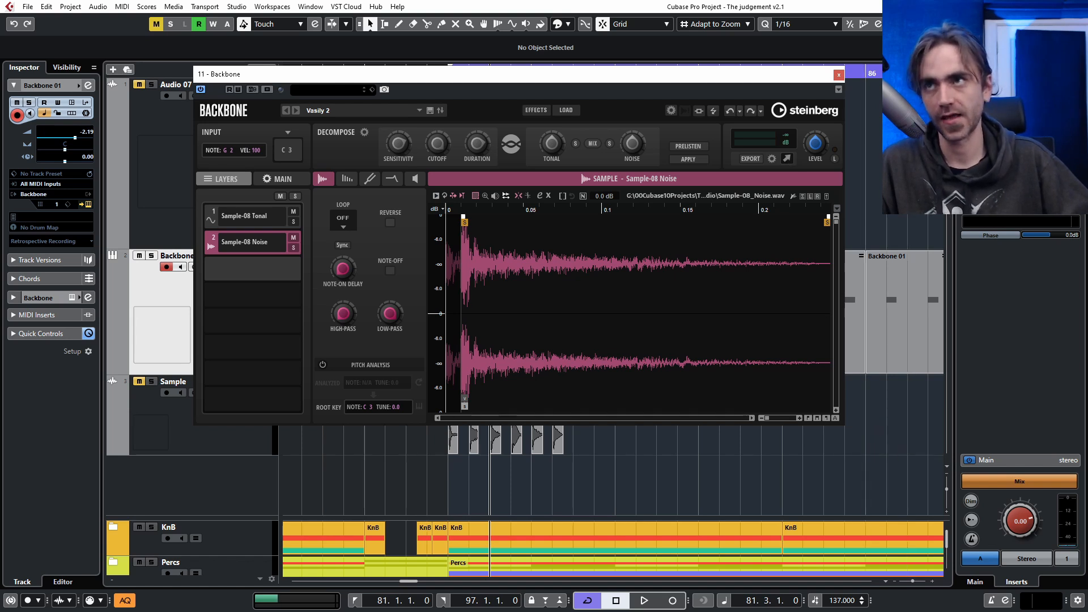
click(777, 442)
scroll(793, 451, down, 3)
scroll(793, 463, right, 3)
scroll(703, 446, down, 3)
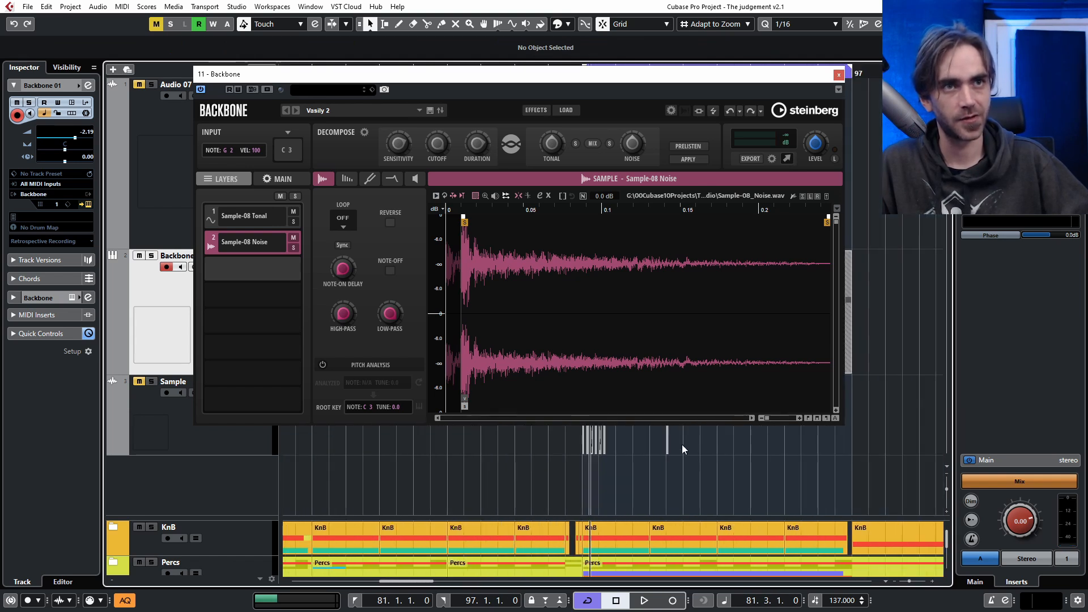
drag(668, 444, 923, 437)
click(866, 451)
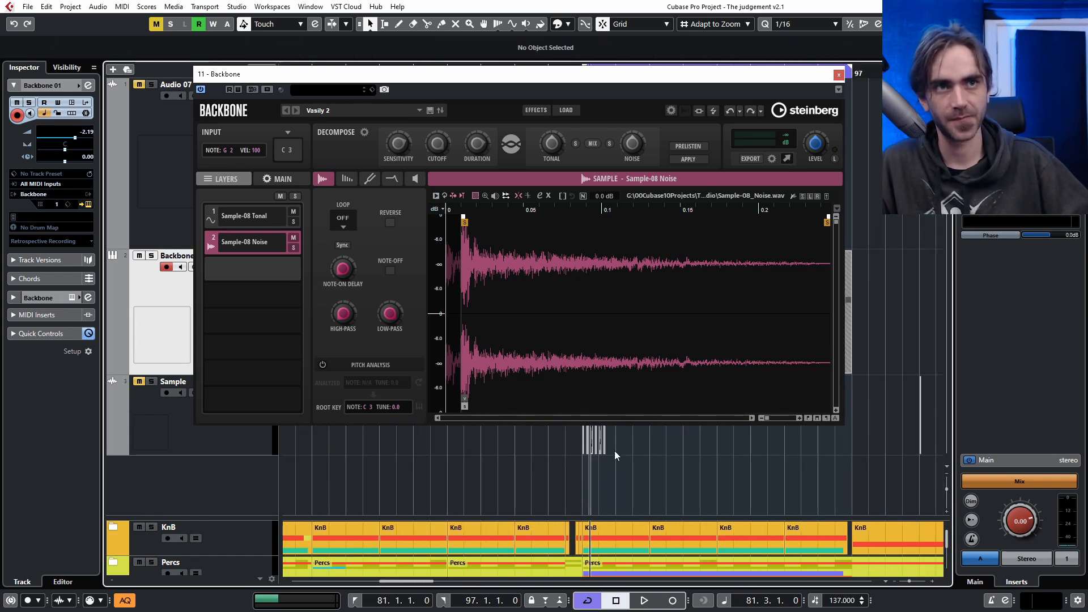
- Load the Sample-06 event from the Sample track into Backbone as the third layer and show its amp envelope
scroll(617, 453, up, 6)
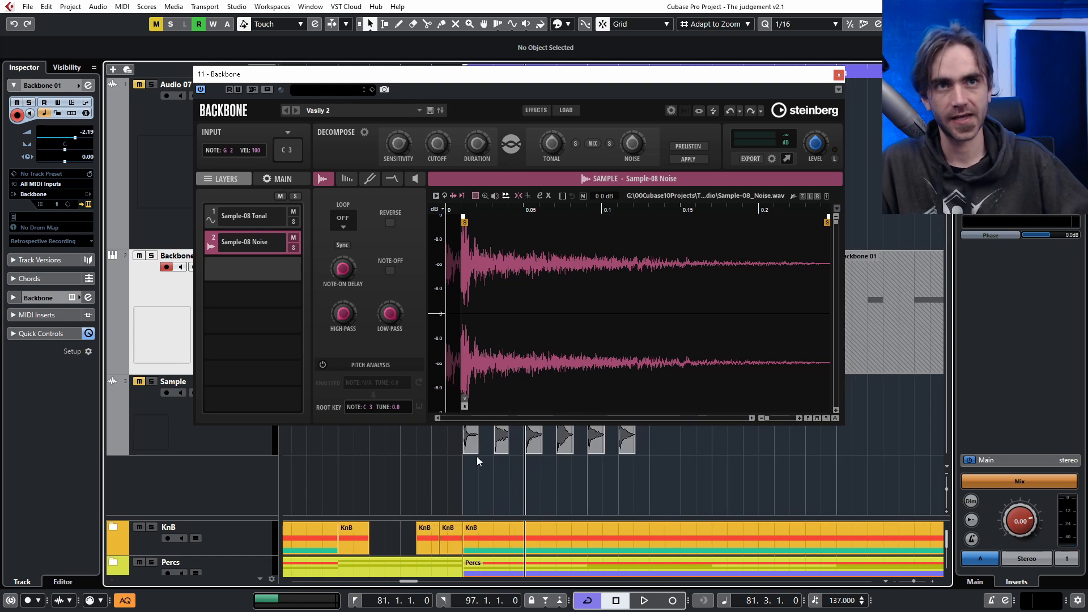
scroll(494, 473, up, 2)
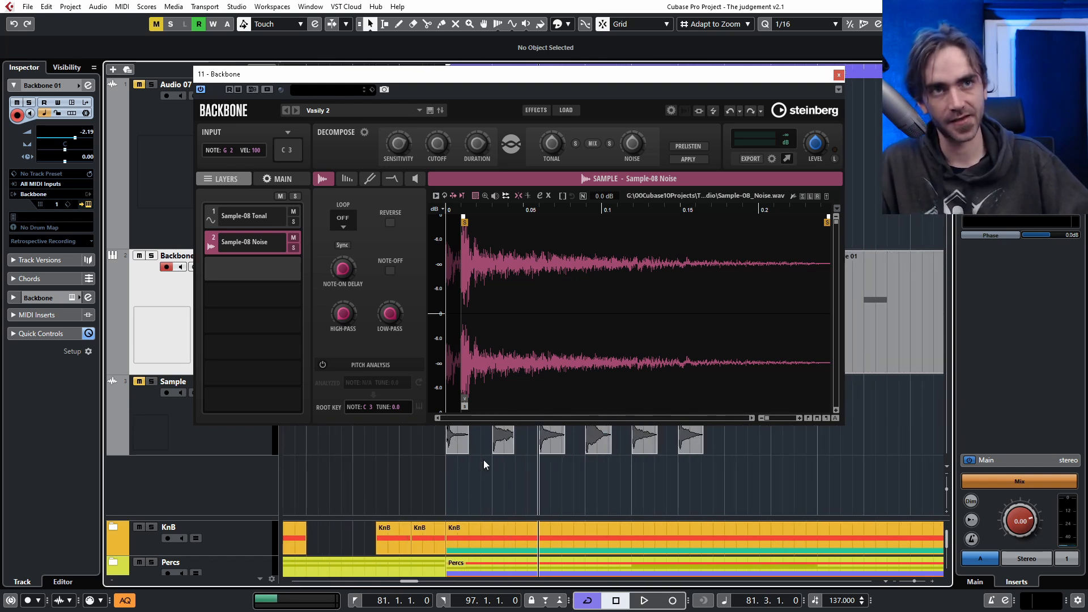
click(451, 437)
drag(239, 271, 239, 270)
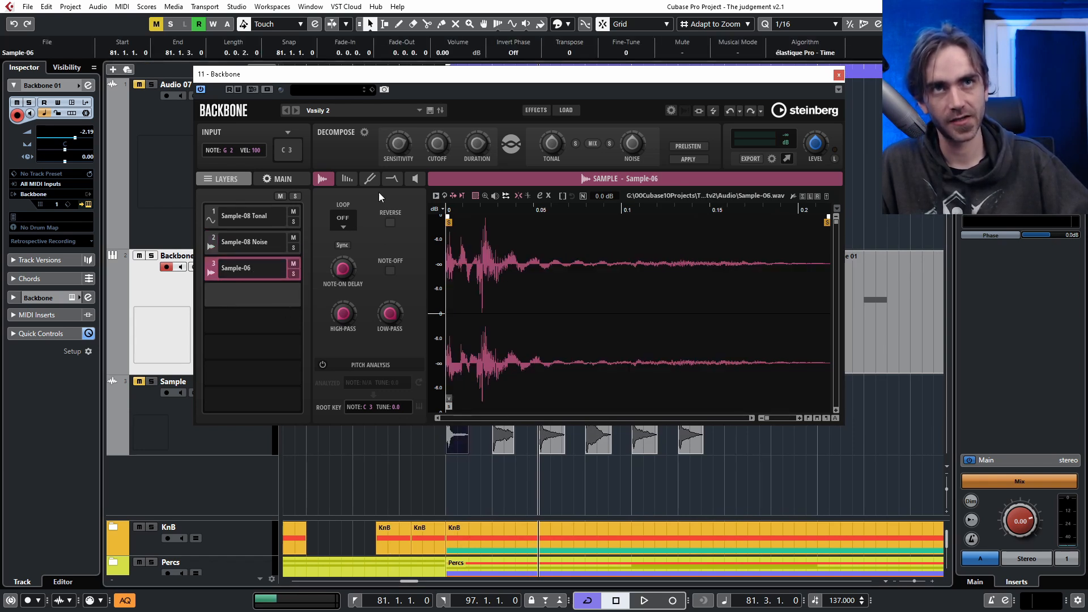
click(414, 179)
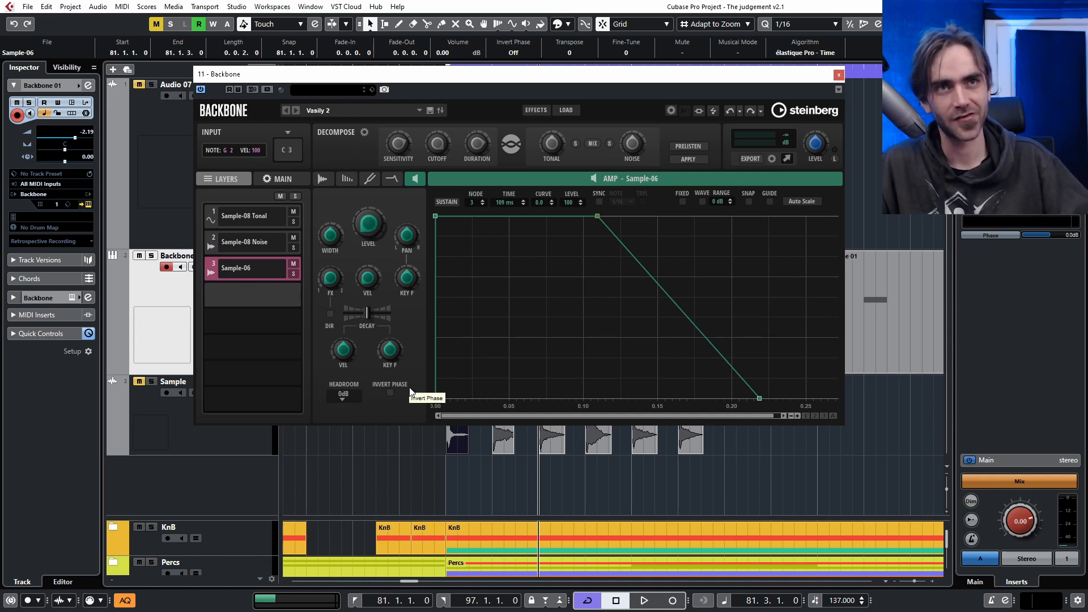
- Load the Sample-07 event from the Sample track into Backbone as the fourth layer
click(492, 436)
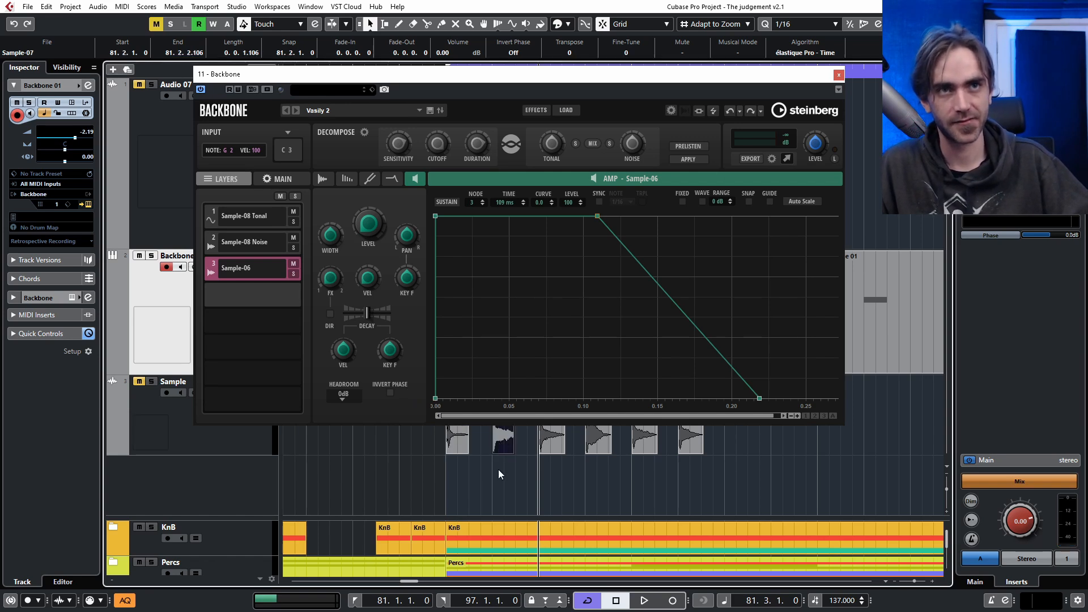
scroll(504, 453, up, 6)
scroll(563, 461, down, 5)
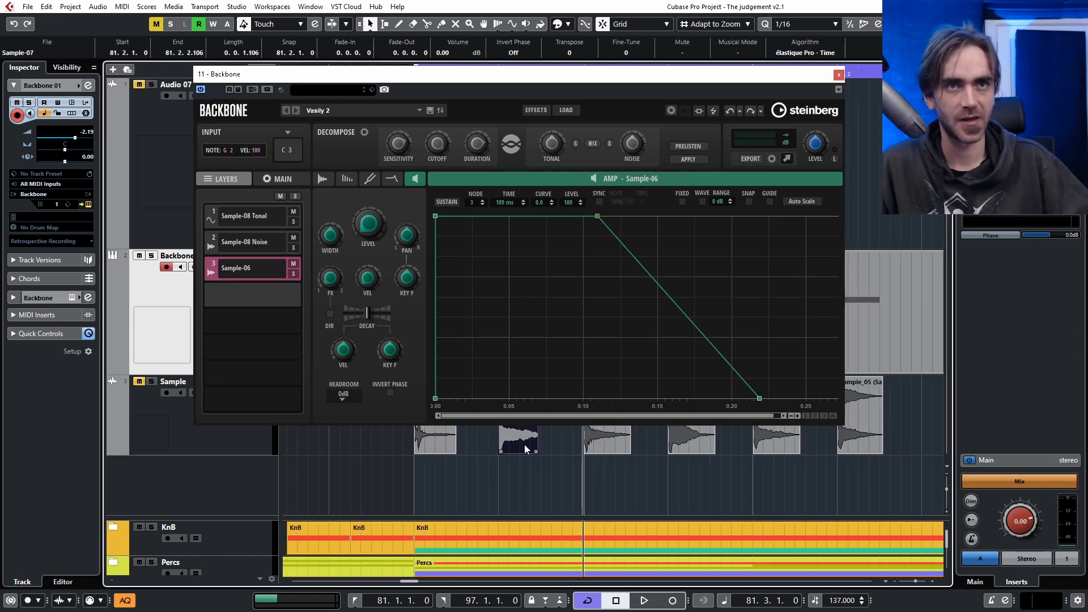
drag(251, 297, 257, 305)
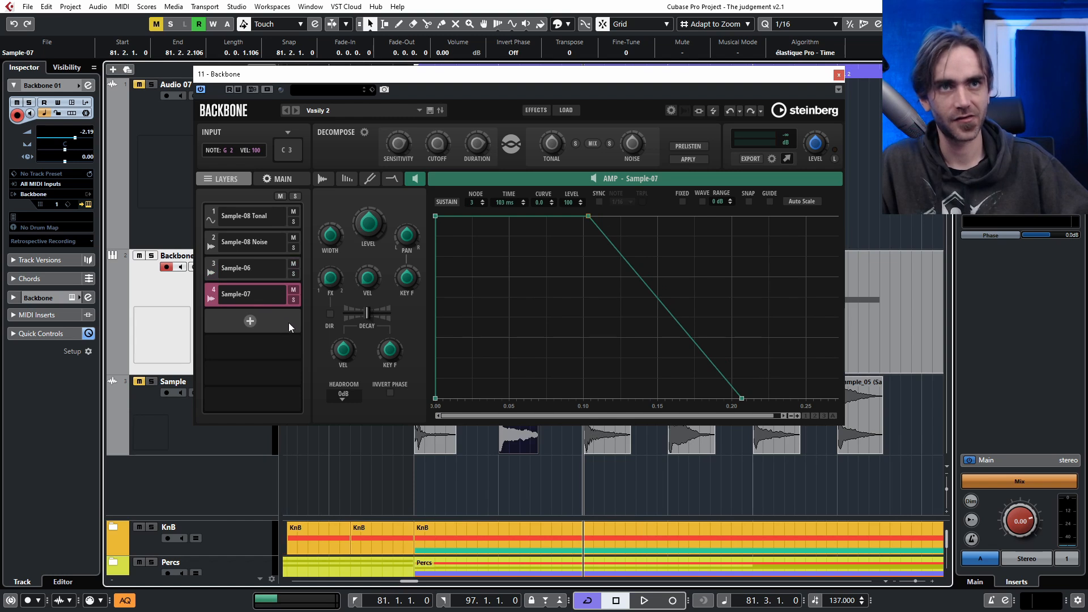
- Turn the Sample-07 layer's level fully down and load the Sample-09, Sample-10 and Sample-11 events into Backbone as layers five to seven
drag(369, 225, 355, 422)
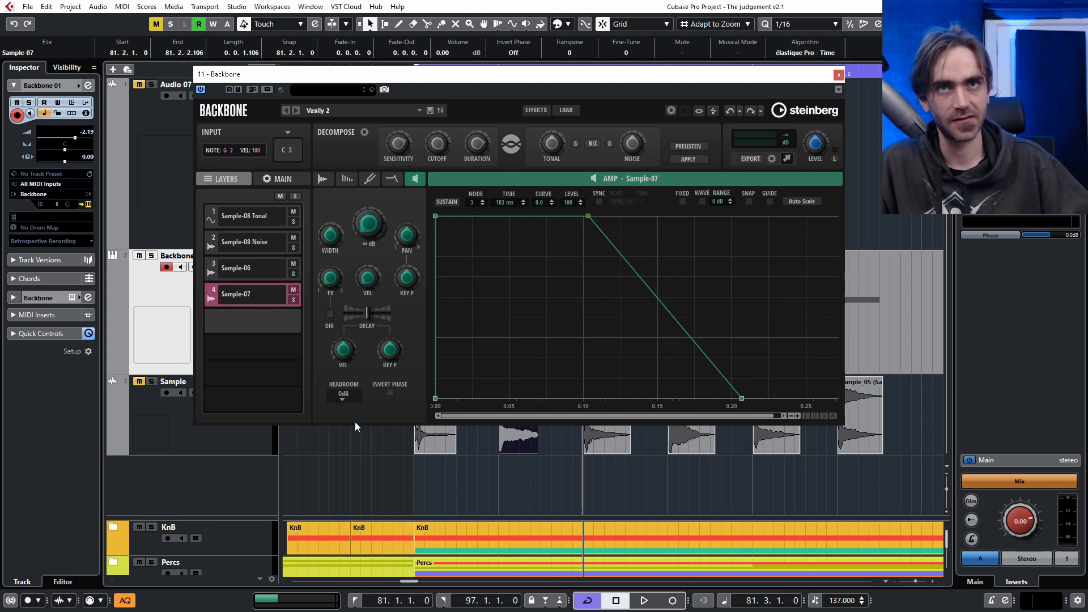
click(682, 447)
drag(236, 321, 237, 321)
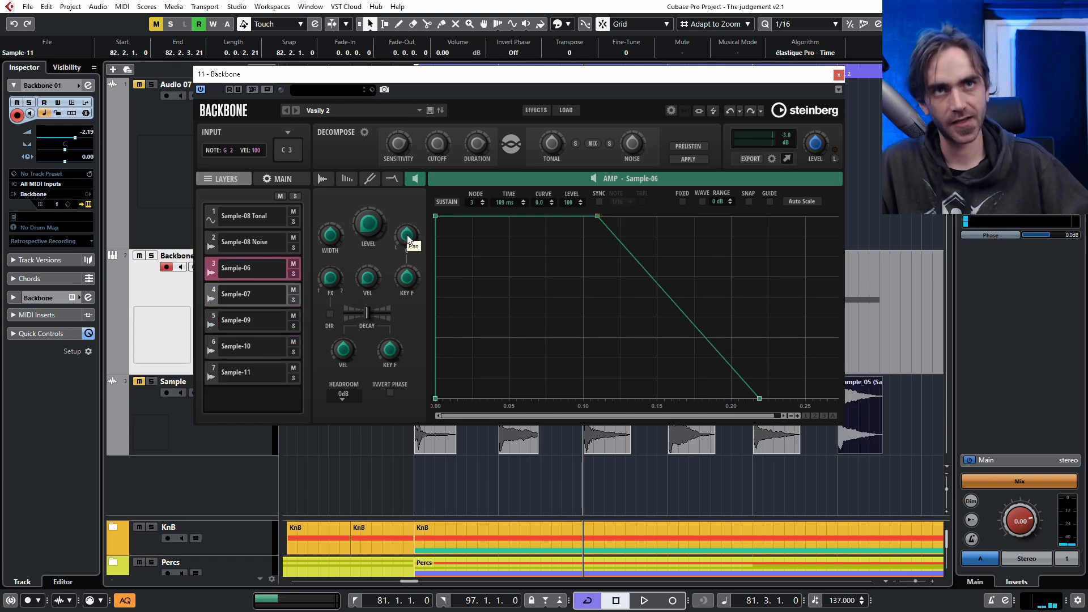
- Adjust the pan of the Sample-06 layer and set the Sample-07 layer's pan to R100
click(253, 298)
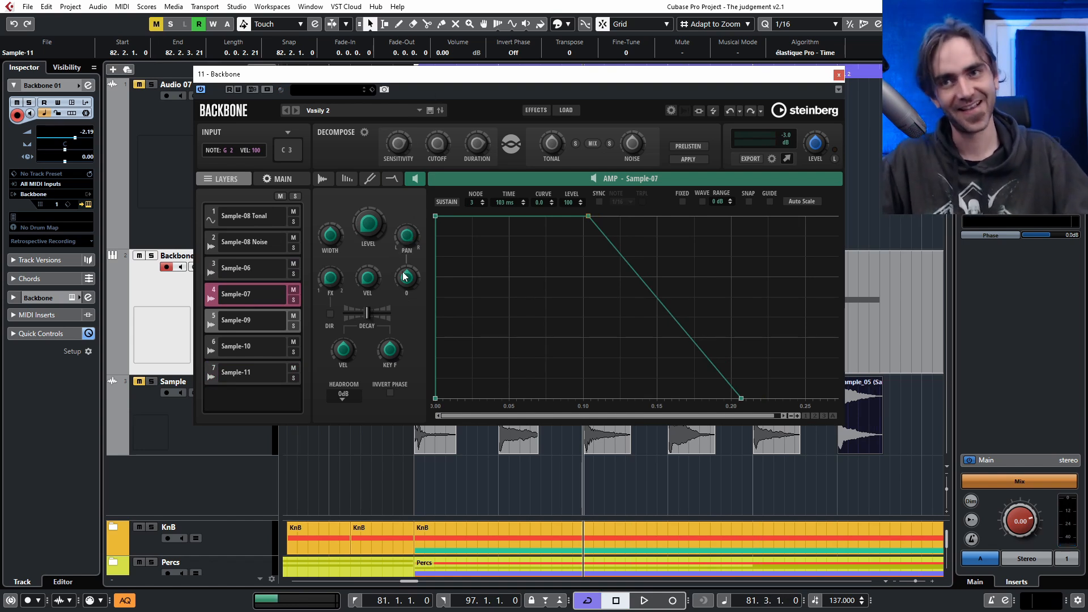
click(242, 276)
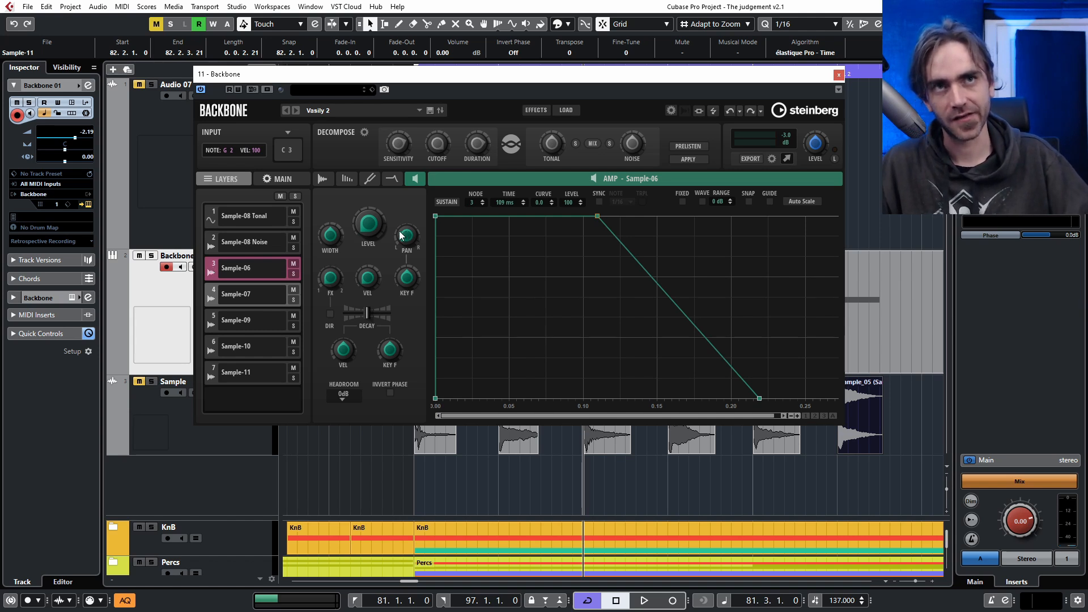
click(237, 300)
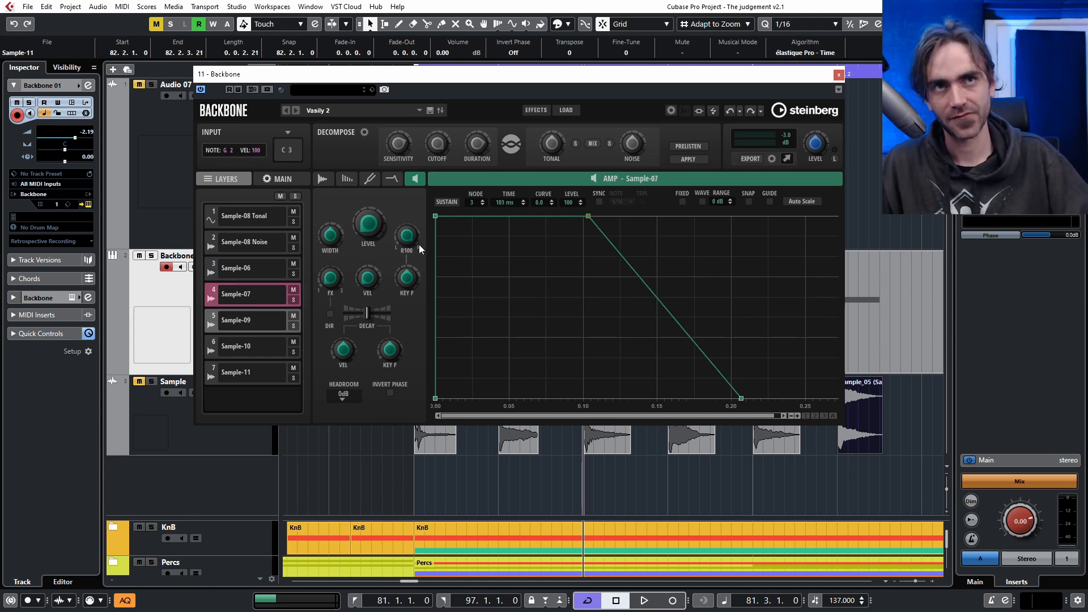
- Resynthesize the Sample-06 layer, reduce its resynth speed, and play it soloed
click(249, 273)
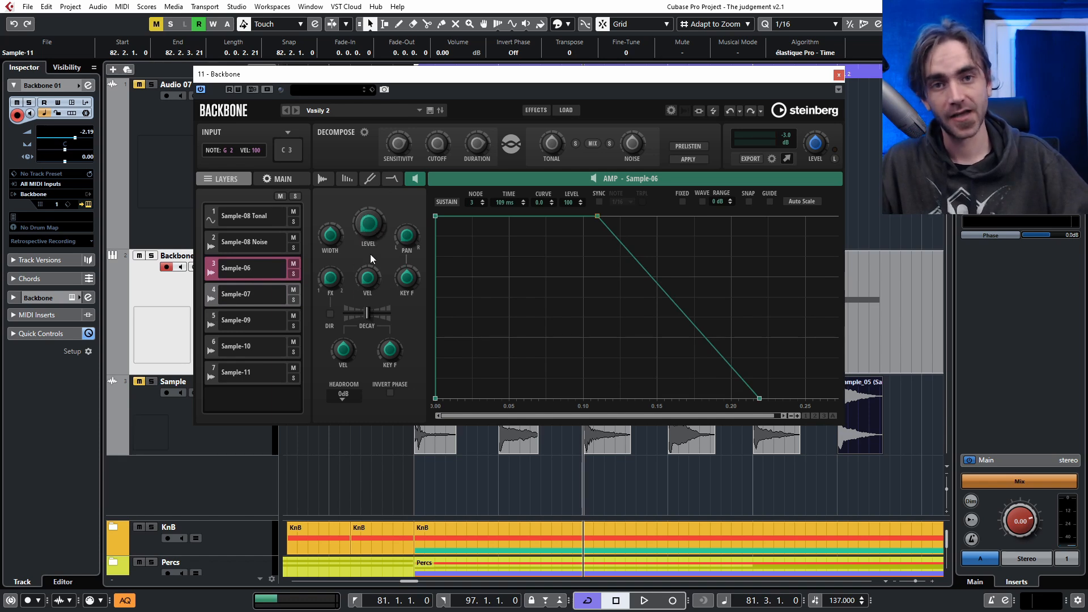
click(347, 178)
mouse_move(367, 313)
mouse_down()
mouse_move(380, 314)
mouse_move(358, 313)
mouse_up()
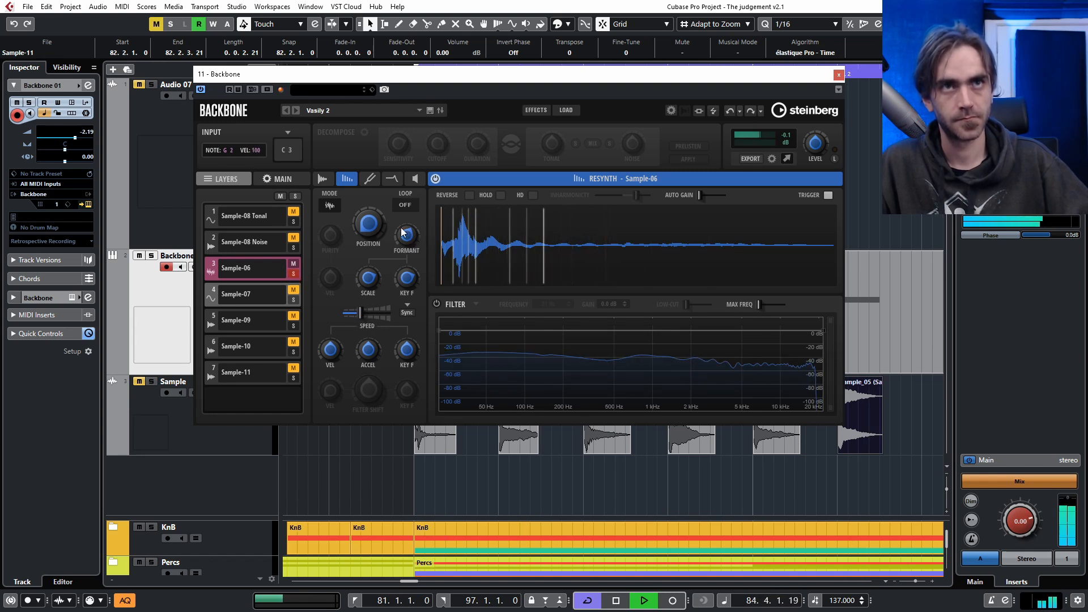
- Reshape the Sample-06 amp envelope with a dip to 16% at 7 ms, a second peak and a short decay
click(410, 183)
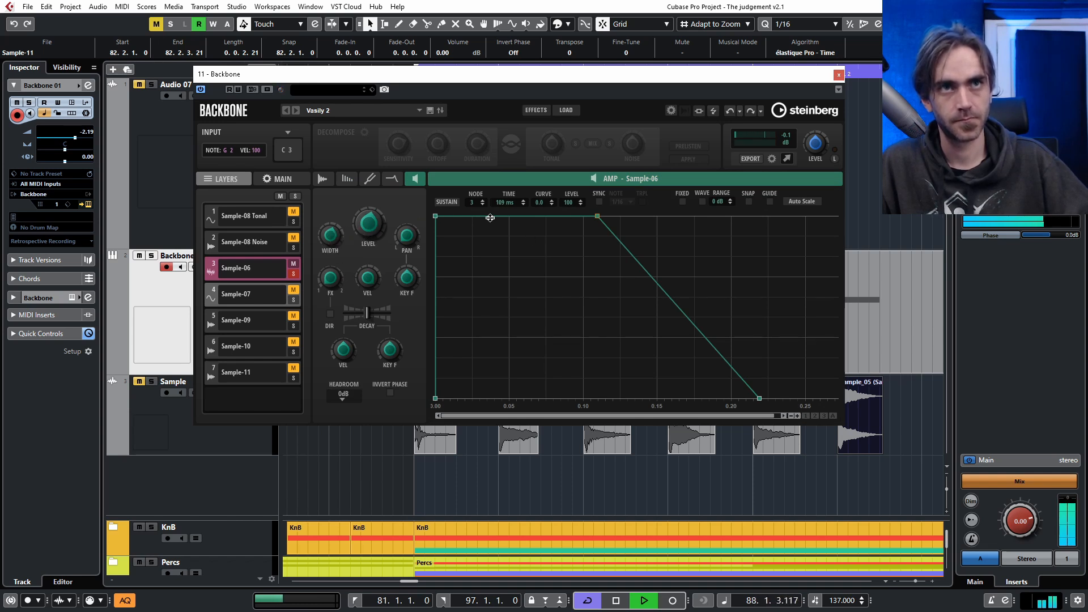
drag(594, 216, 517, 424)
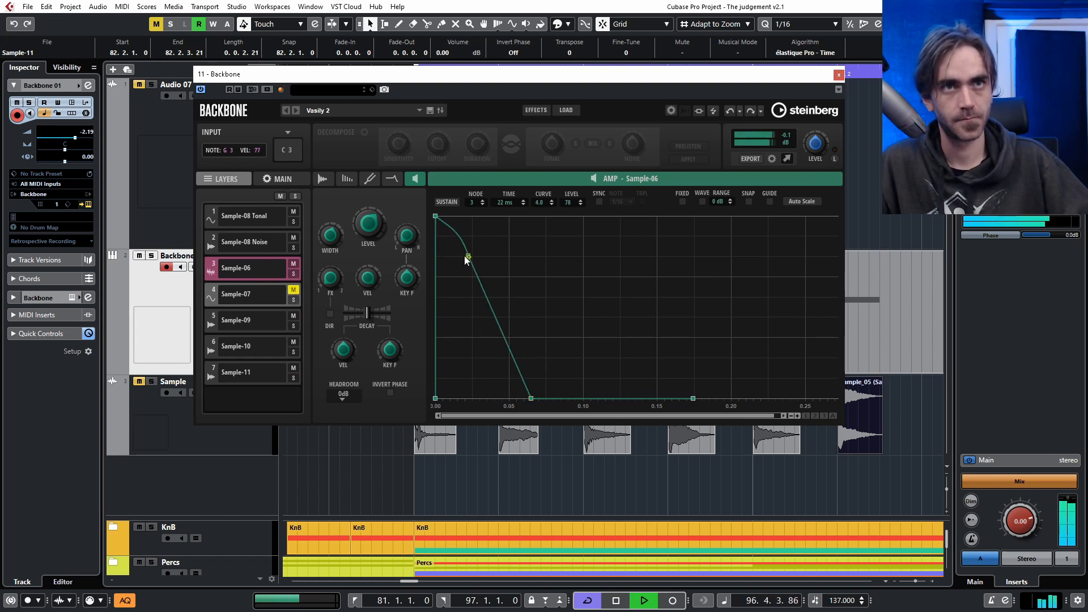
drag(455, 232, 452, 369)
drag(461, 292, 460, 279)
drag(466, 254, 484, 253)
drag(451, 369, 445, 370)
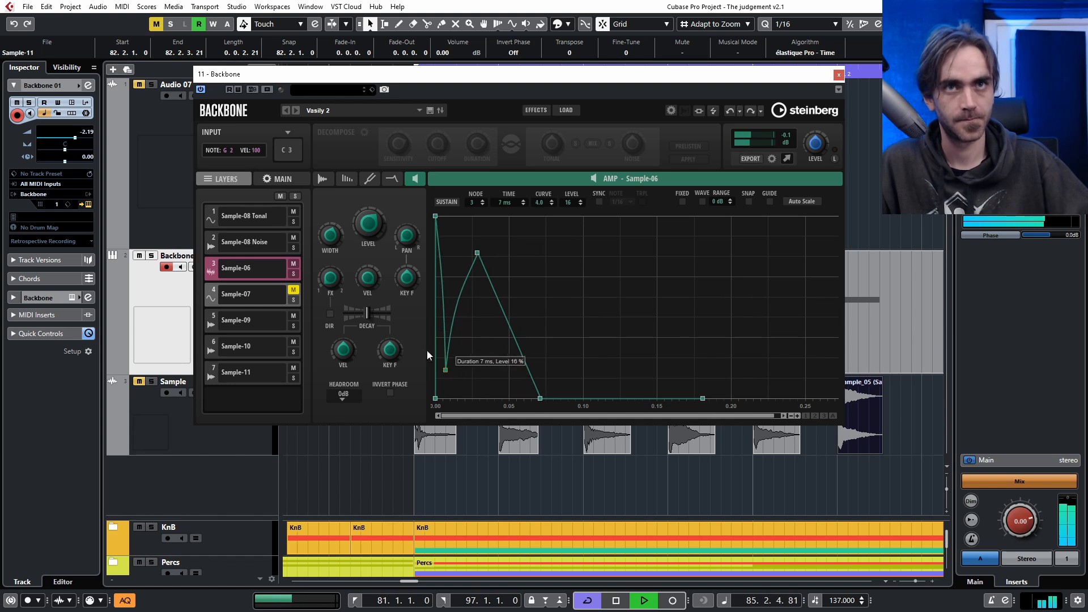
- Set a high-pass filter on Sample-06, use HP24 on Sample-07, and set Sample-07's resynth speed to 45.3
click(391, 178)
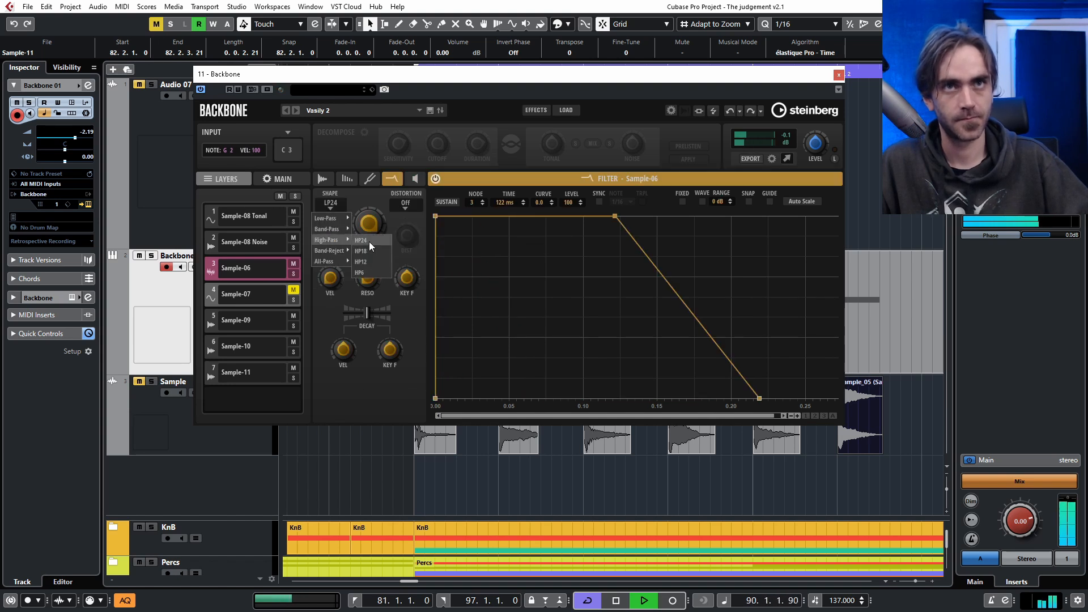
click(281, 299)
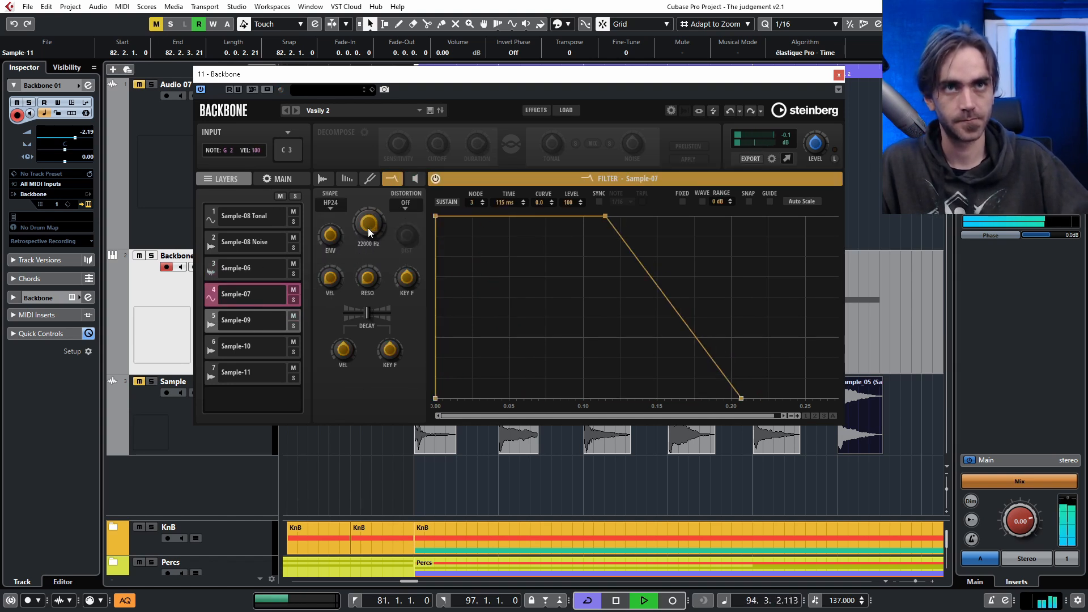
click(346, 179)
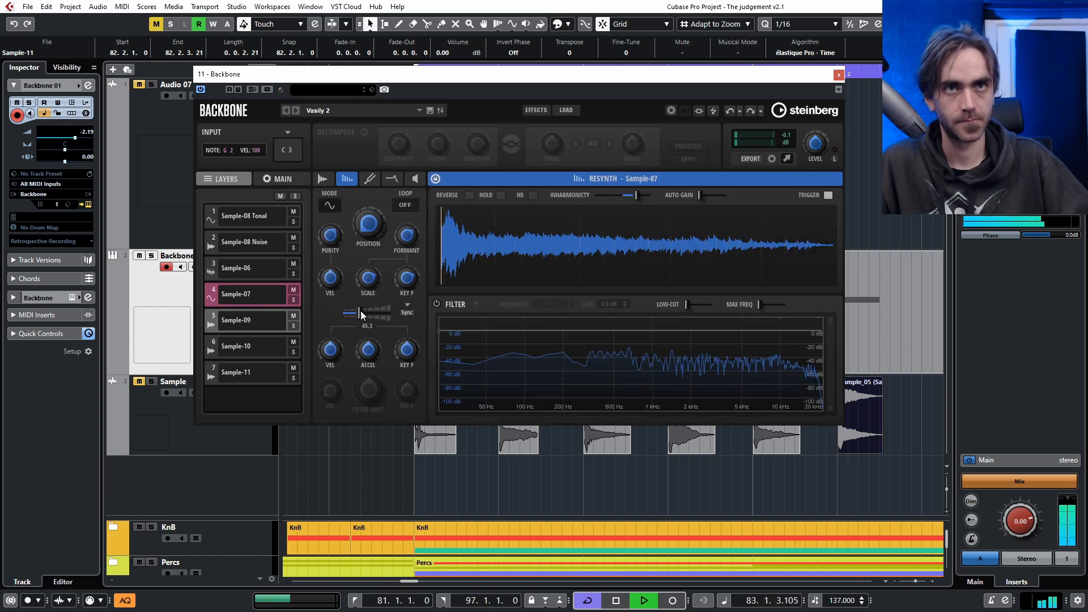
- Shape the Sample-07 amp envelope with an early dip to zero, a second peak and a curved decay, and set its level to 4.3 dB
click(415, 179)
double_click(467, 218)
drag(468, 219, 458, 411)
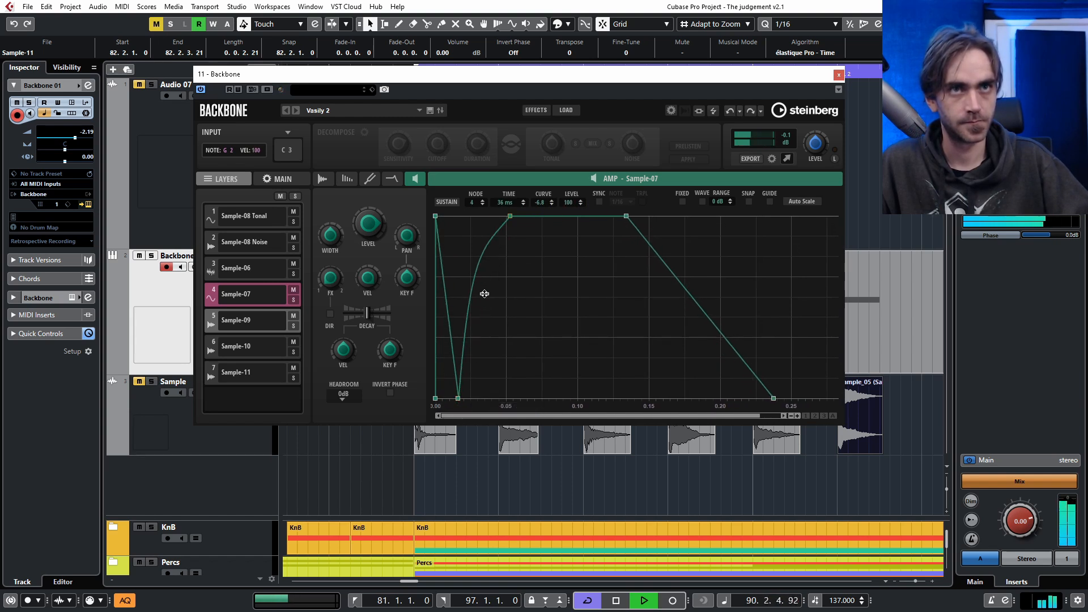
drag(626, 215, 591, 421)
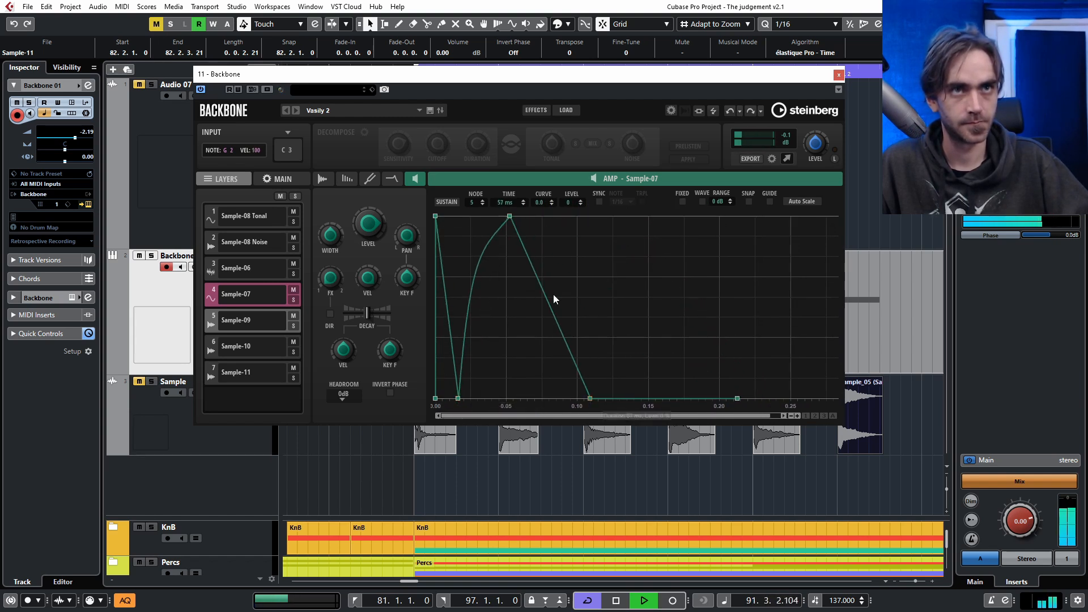
drag(510, 216, 498, 217)
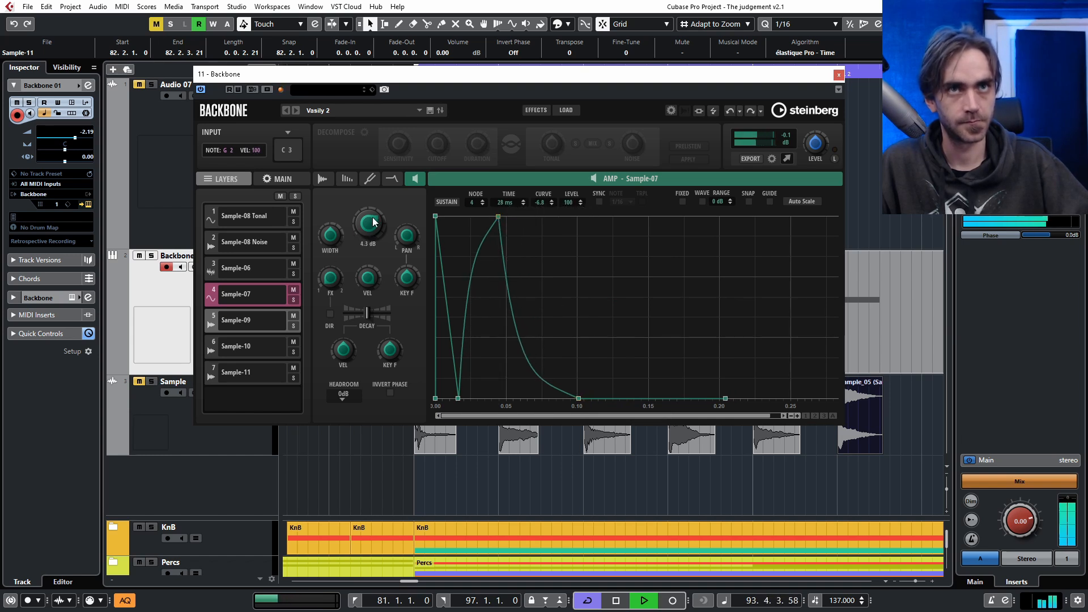
- Pan the Sample-09 layer to R100 and give its amp envelope a 32 ms curved attack and a decay ending near 0.11 s
click(245, 322)
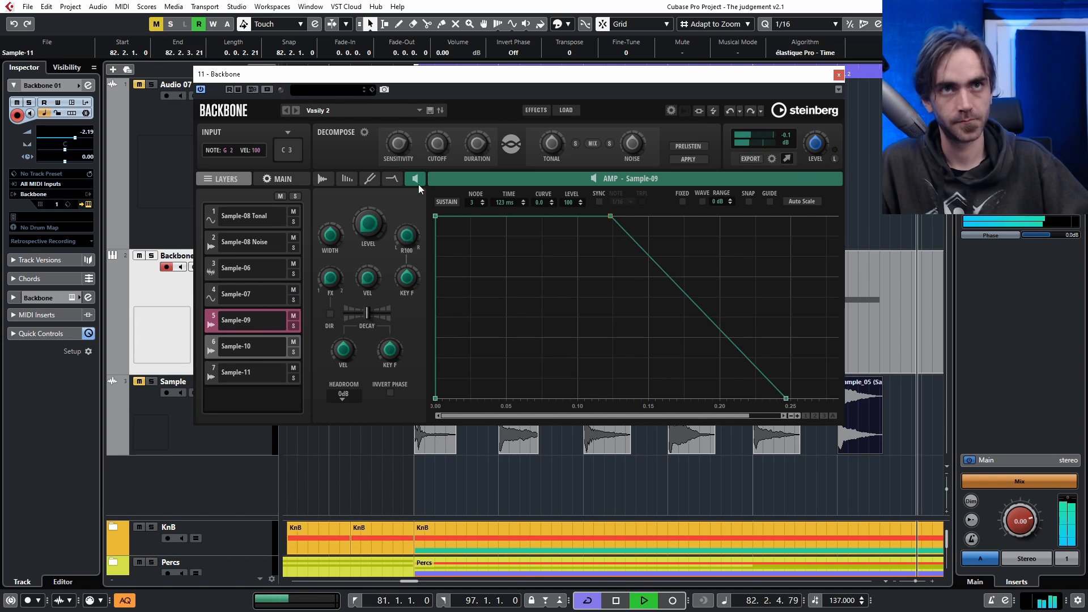
drag(610, 216, 549, 452)
drag(435, 217, 480, 216)
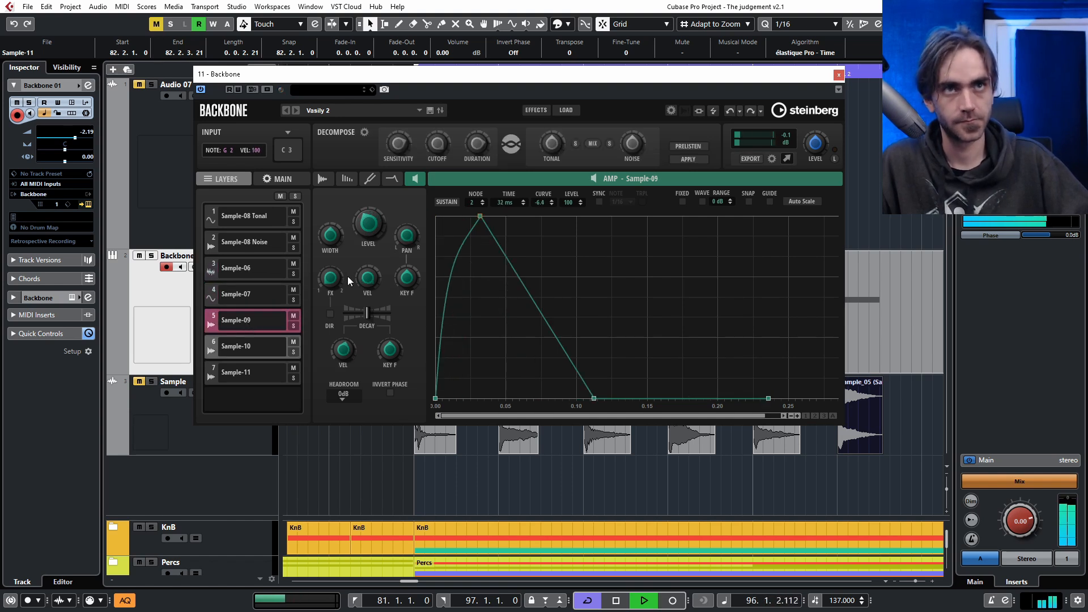
drag(561, 344, 371, 159)
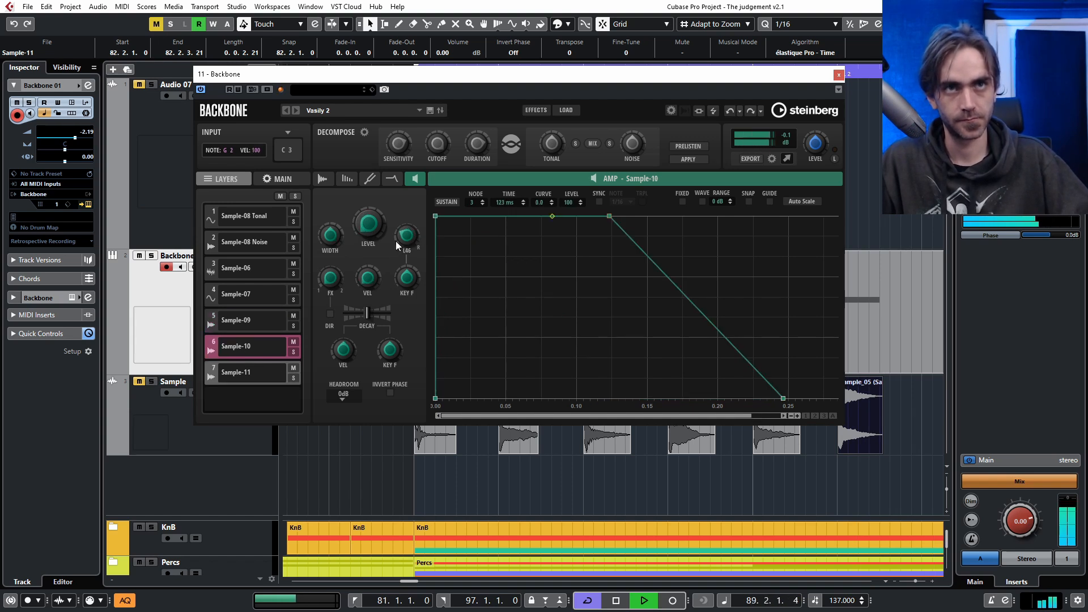
- Pan the Sample-10 layer left and shape its amp envelope into two peaks, with the second at 47% followed by a curved decay
drag(475, 218, 529, 377)
drag(435, 215, 464, 251)
drag(556, 378, 494, 374)
drag(619, 217, 631, 398)
drag(573, 307, 588, 288)
drag(514, 216, 498, 313)
- Choose a high-pass filter shape for the Sample-10 layer
click(400, 181)
click(331, 203)
mouse_move(339, 240)
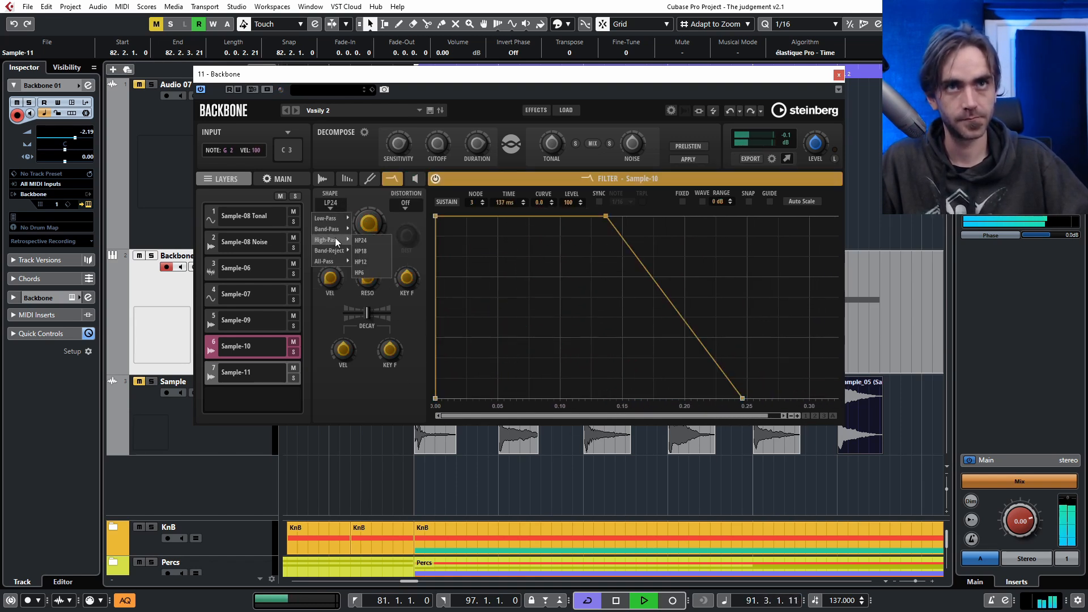
- Resynthesize the Sample-10 layer, adjust its formant and start position, and return to its amp settings
click(347, 179)
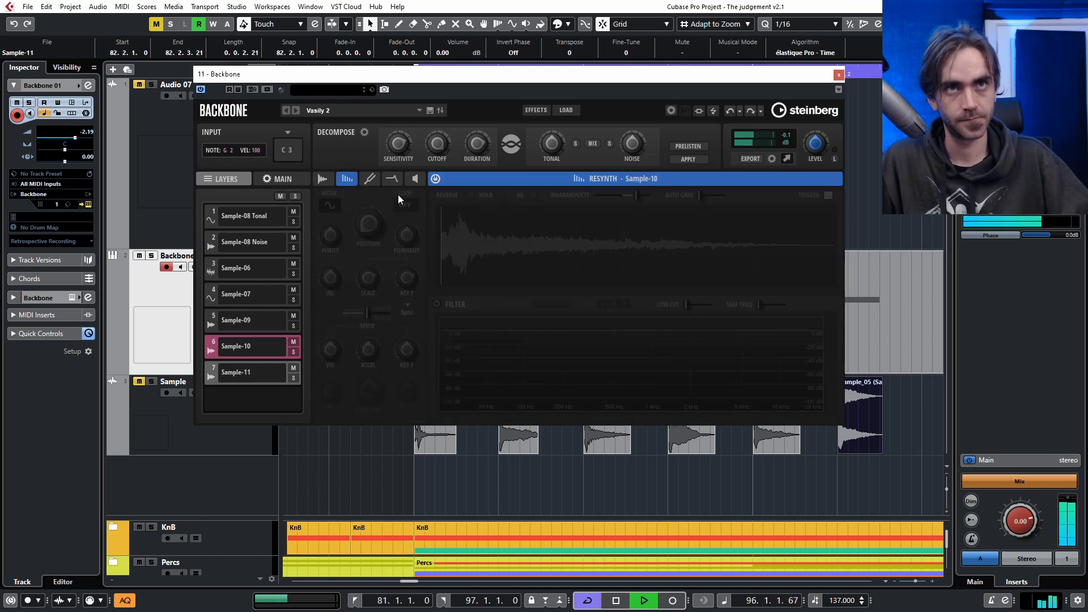
mouse_move(400, 237)
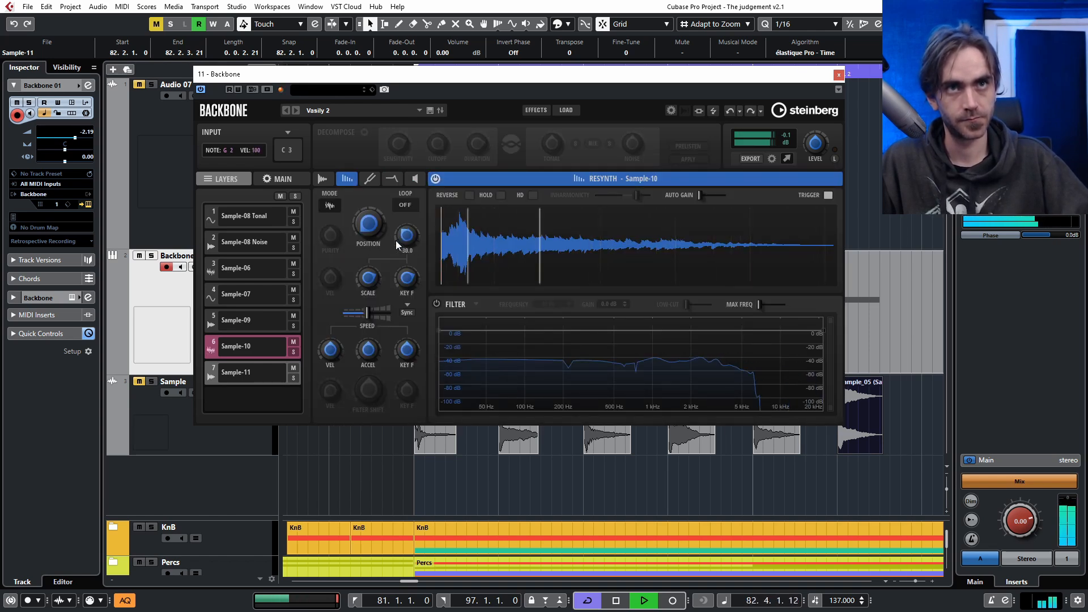
mouse_move(371, 232)
mouse_down()
mouse_move(356, 232)
mouse_move(407, 235)
mouse_move(398, 249)
mouse_move(404, 189)
mouse_up()
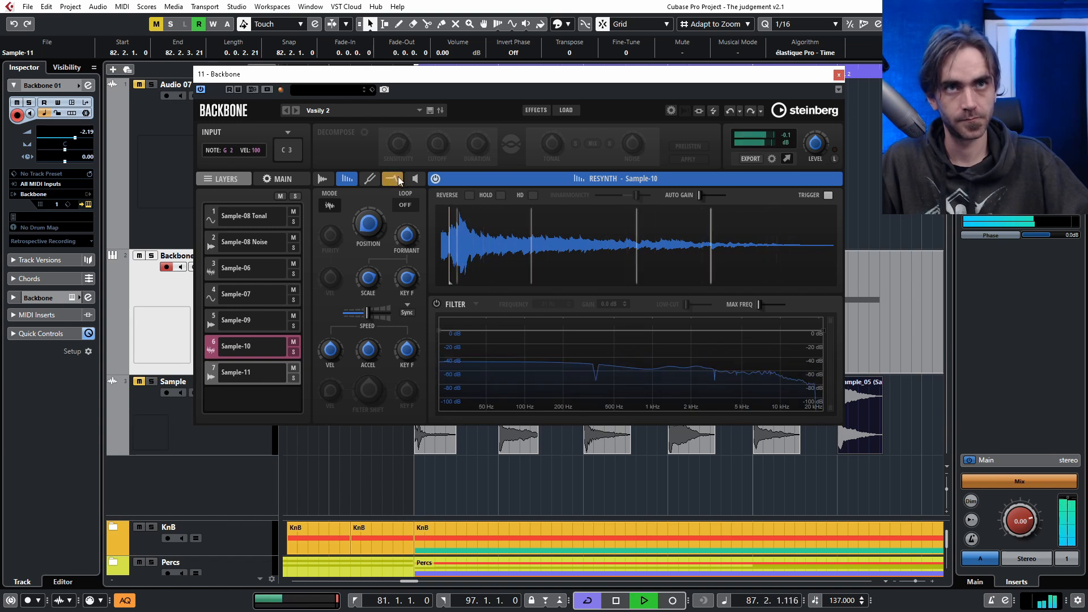
click(415, 179)
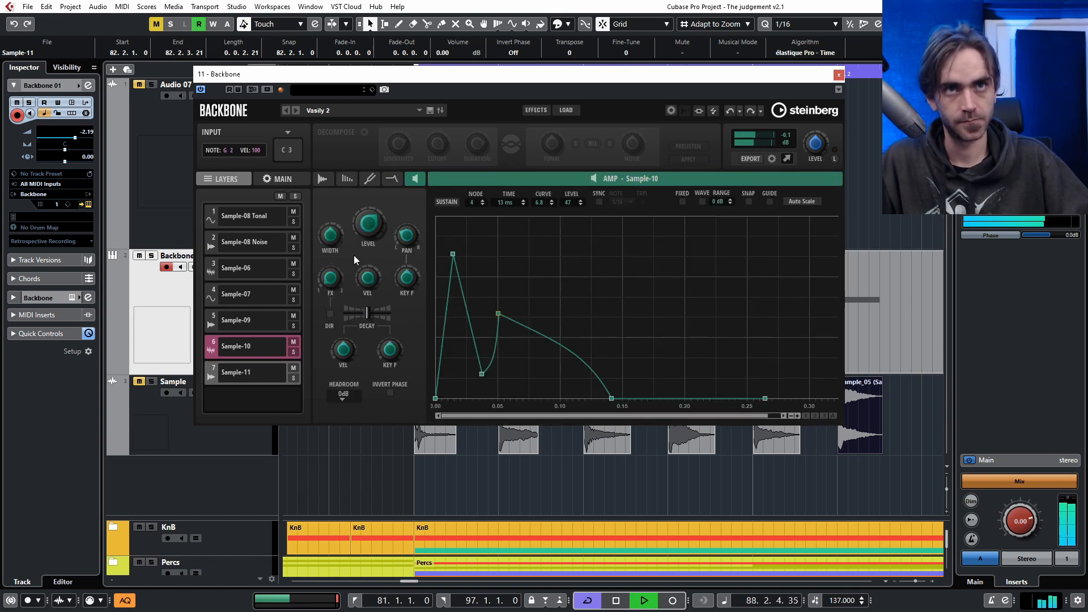
- Give the Sample-11 amp envelope a slow 119 ms attack and lower its LP24 filter cutoff to about 402 Hz
click(238, 376)
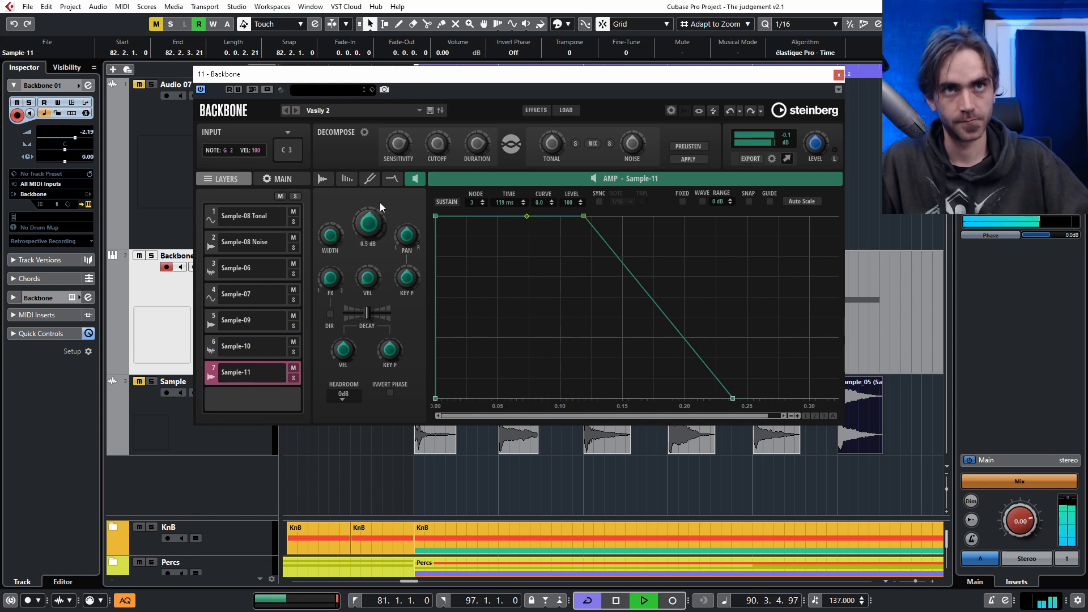
drag(436, 218, 732, 221)
click(392, 179)
click(330, 205)
click(364, 220)
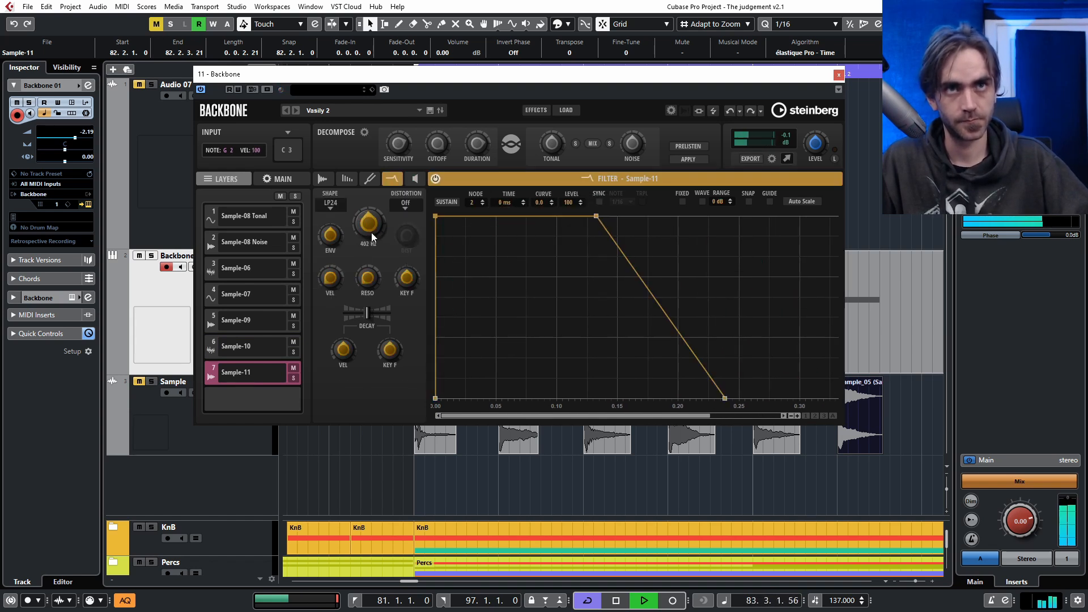
- Enable tonal resynthesis on the Sample-11 layer and adjust its formant
click(415, 180)
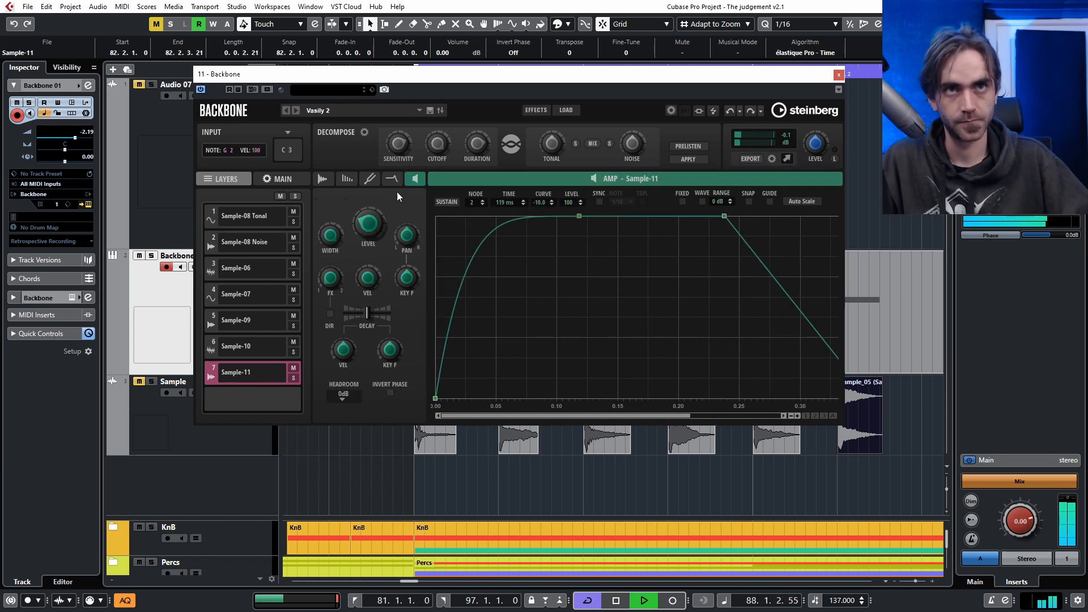
click(346, 178)
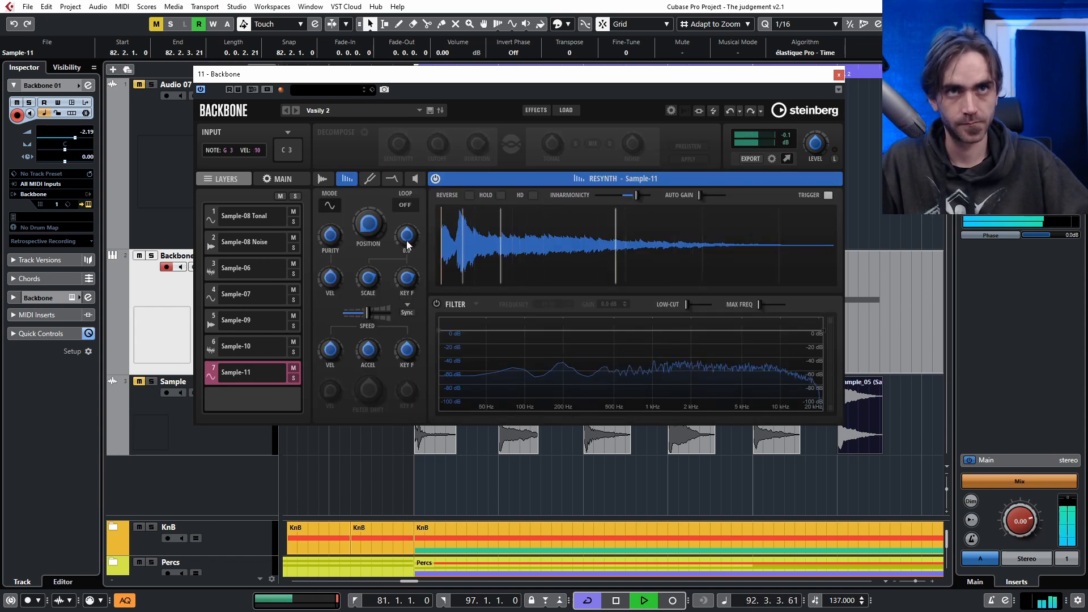
click(415, 178)
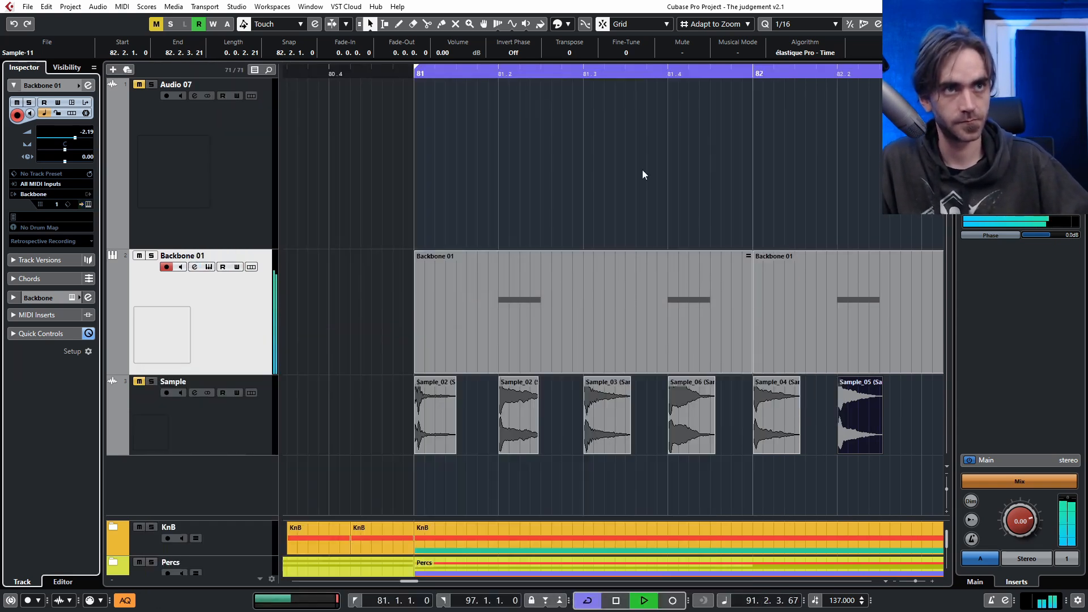
- Render the layered Backbone sound to an audio event on the Sample track at bar 102 and close Backbone
key(g)
click(88, 204)
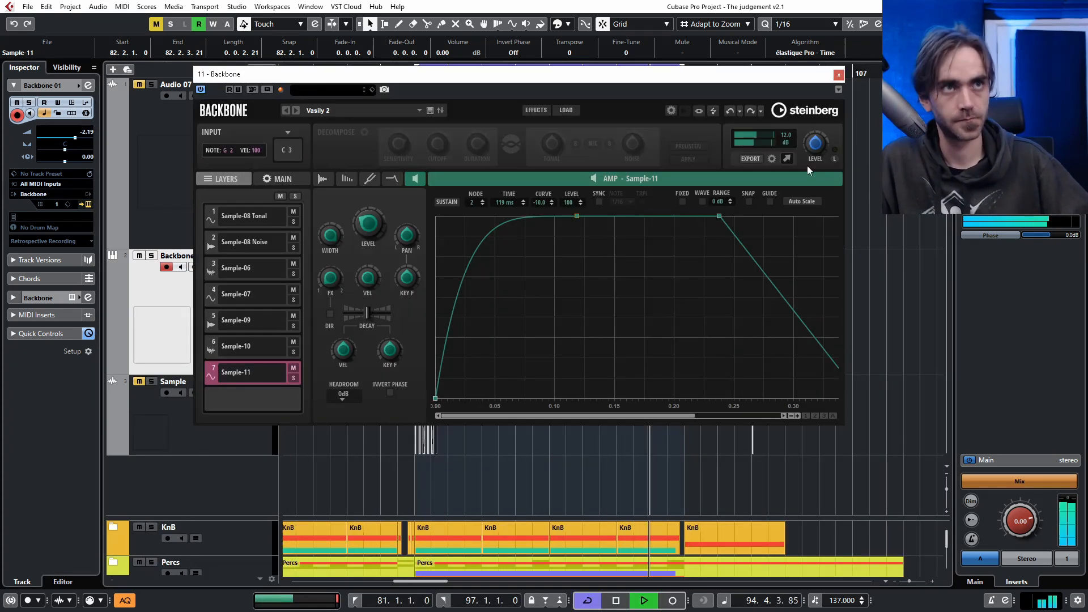
drag(786, 158, 769, 440)
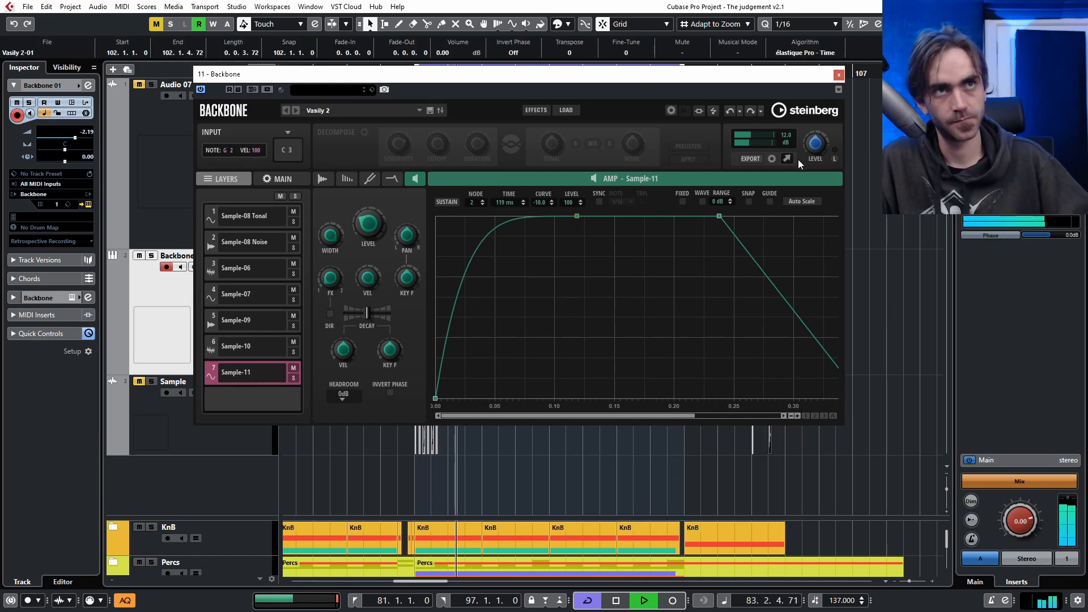
click(839, 75)
- Bring the rendered slap event from bar 102 to the Audio 07 track near bar 81 and play it back
drag(770, 432, 362, 206)
scroll(434, 213, up, 5)
key(space)
click(305, 73)
- Duplicate the rendered slap events on the Audio 07 track to build a repeating pattern across bars 81 to 89
drag(366, 166, 414, 164)
drag(482, 148, 354, 181)
drag(405, 176, 502, 176)
drag(660, 174, 354, 219)
drag(502, 193, 696, 190)
scroll(412, 198, down, 3)
drag(623, 181, 592, 221)
double_click(610, 318)
click(107, 583)
scroll(380, 442, down, 5)
click(580, 445)
- Reopen Backbone, render a second version of the sound onto the Audio 07 track near bar 89, and close Backbone
click(88, 205)
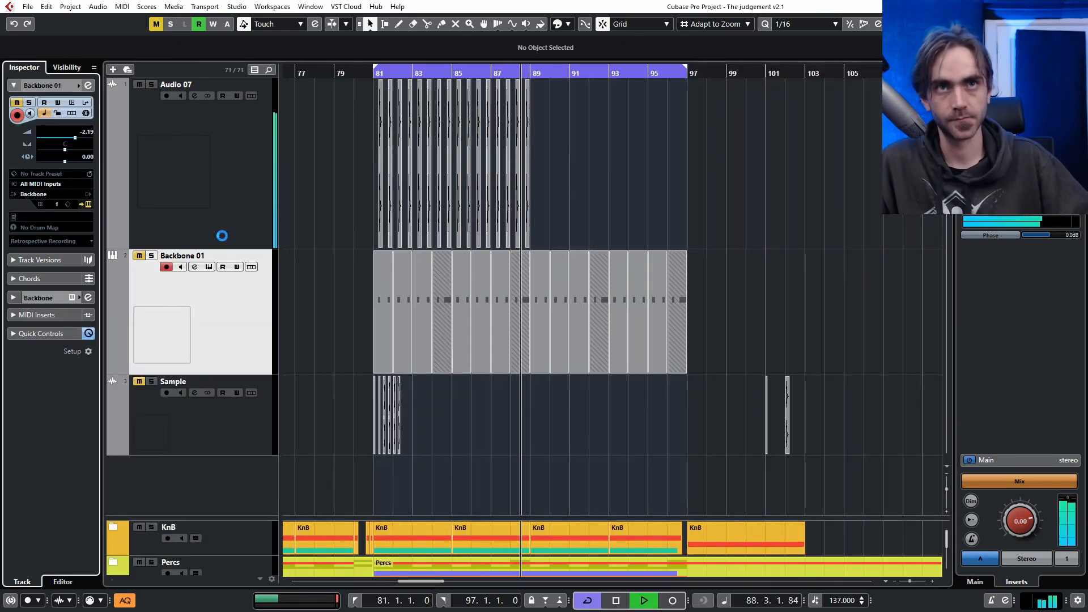
click(771, 159)
drag(370, 423, 514, 221)
click(839, 75)
- Position the second rendered event after the first pattern and duplicate it along the Audio 07 track from bar 89
click(464, 73)
scroll(551, 193, up, 5)
drag(514, 221, 554, 222)
drag(583, 192, 514, 221)
drag(515, 221, 593, 221)
scroll(673, 190, down, 4)
drag(683, 190, 686, 216)
- Colour the second version's events orange and extend their pattern on the Audio 07 track to bar 97
click(568, 25)
click(593, 55)
click(769, 203)
scroll(666, 213, up, 5)
scroll(685, 216, down, 5)
drag(742, 196, 749, 222)
scroll(724, 224, up, 5)
scroll(737, 224, down, 5)
scroll(680, 454, down, 2)
- Set the Audio 07 track's volume to -1.75 dB and open its channel settings
click(226, 187)
drag(80, 138, 77, 137)
scroll(81, 131, down, 1)
click(87, 85)
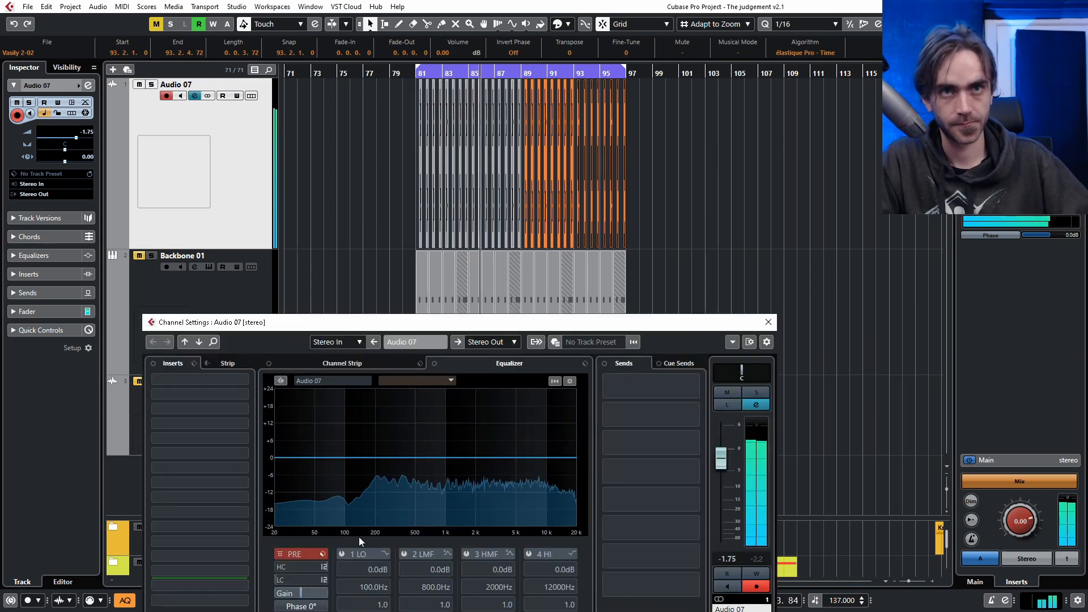
- Equalize Audio 07 with a 24 dB low cut, -4.1 dB at 359.9 Hz and -2.6 dB at 2900 Hz
drag(386, 321, 373, 231)
click(316, 489)
click(329, 523)
drag(294, 490, 309, 489)
drag(393, 392, 392, 378)
mouse_move(490, 380)
mouse_down()
mouse_move(528, 358)
mouse_move(484, 374)
mouse_up()
- Switch off EQ bands 4 and 3 on Audio 07, lower its volume to -4.27 dB, and close the channel settings
click(520, 463)
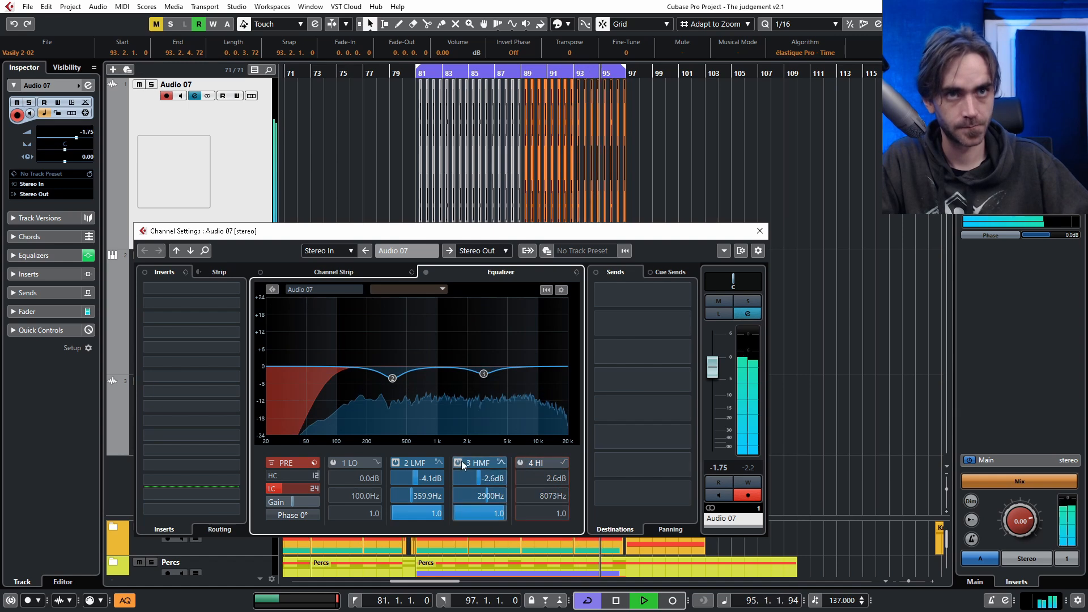
click(458, 463)
drag(713, 368, 713, 378)
click(760, 231)
- Move the orange events on Audio 07 to bar 103 and combine the grey events from bar 81 into one part
drag(662, 142, 707, 207)
drag(627, 195, 422, 213)
right_click(428, 208)
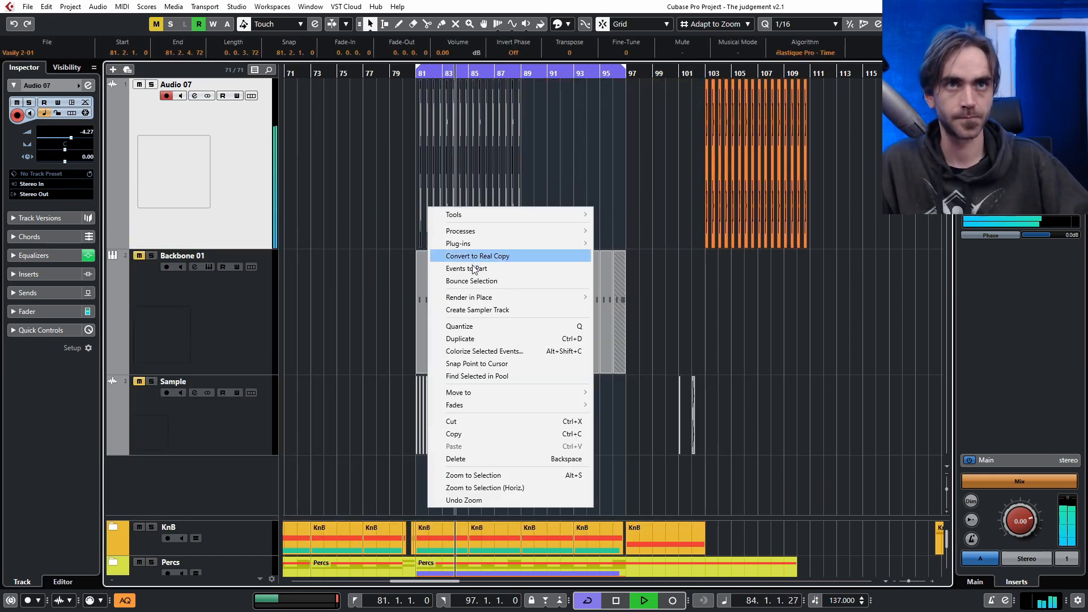
click(466, 269)
- Extend the new part to span exactly bars 81 to 89 and duplicate it once to fill the range up to bar 97
scroll(425, 213, up, 3)
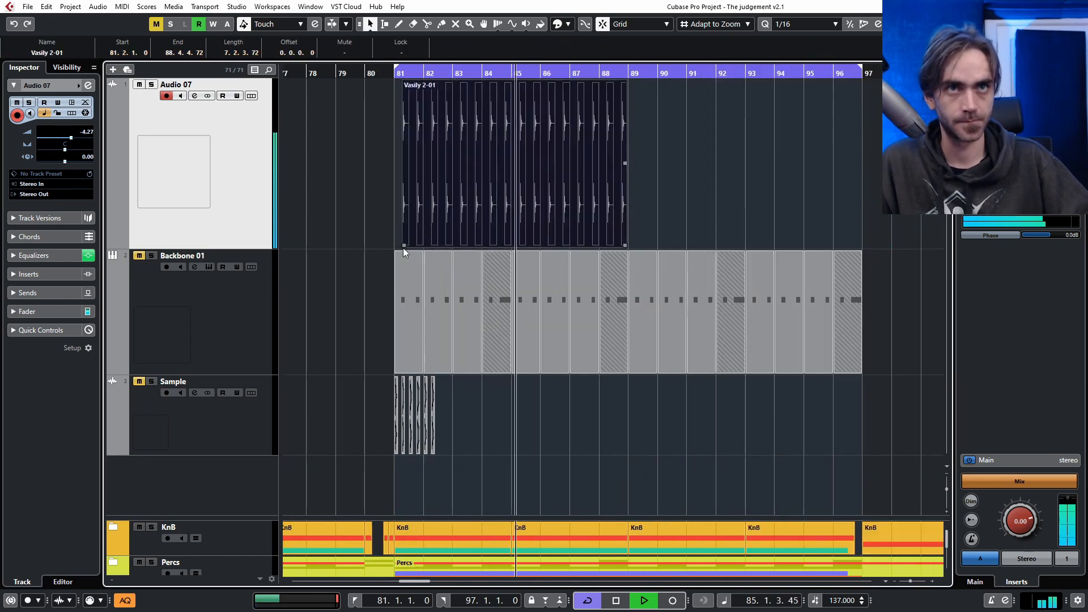
drag(404, 246, 395, 246)
drag(626, 246, 629, 248)
scroll(637, 205, down, 3)
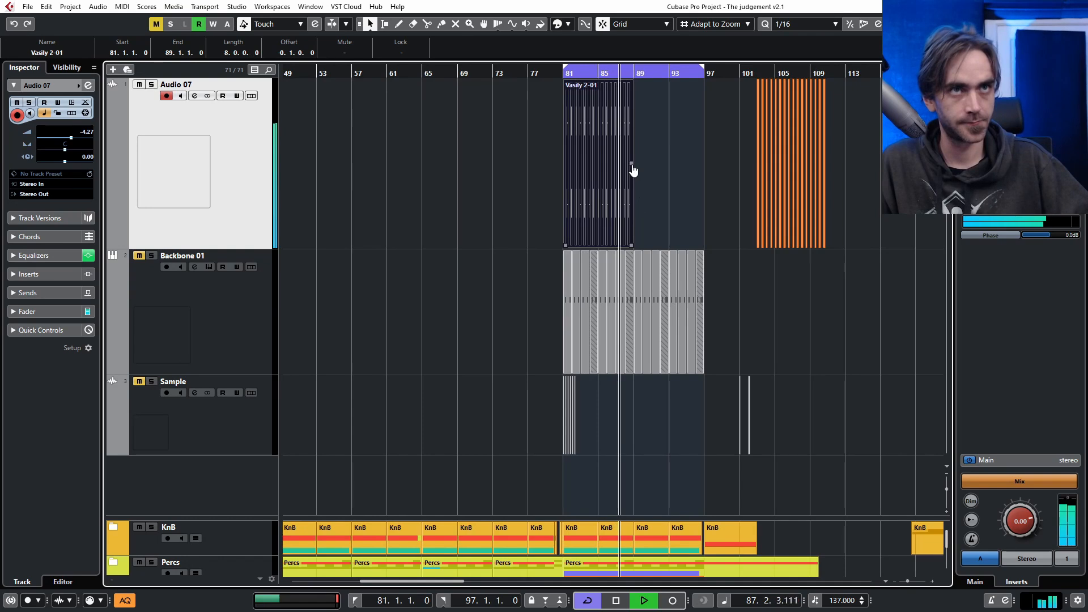
key(ctrl+d)
- Keep one orange hit at bar 103 on the Sample track and delete the remaining orange events from Audio 07
scroll(763, 326, up, 2)
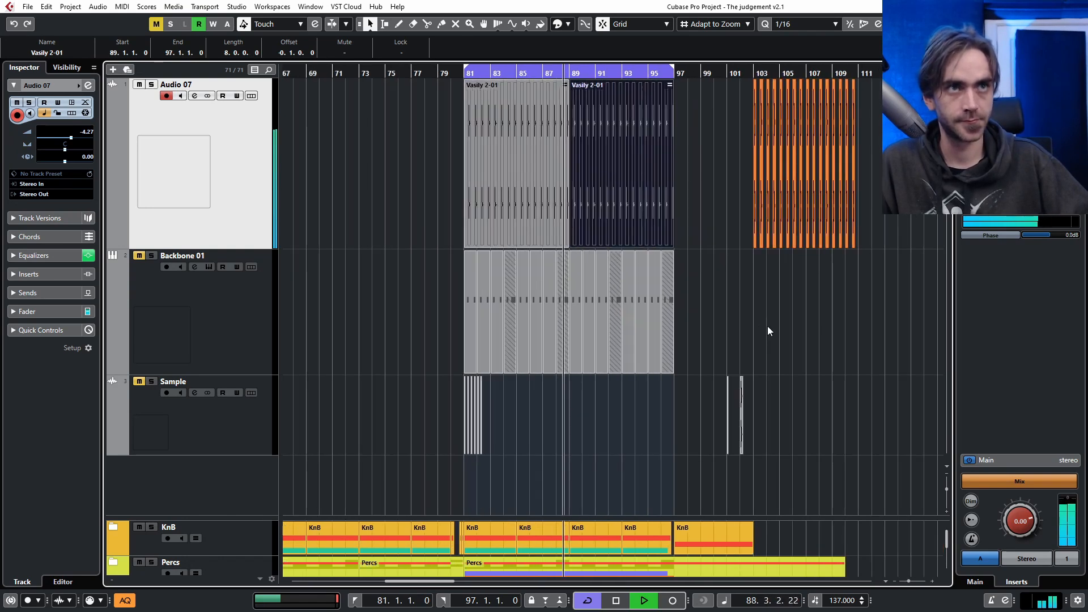
drag(836, 141, 622, 403)
key(Delete)
scroll(616, 403, up, 8)
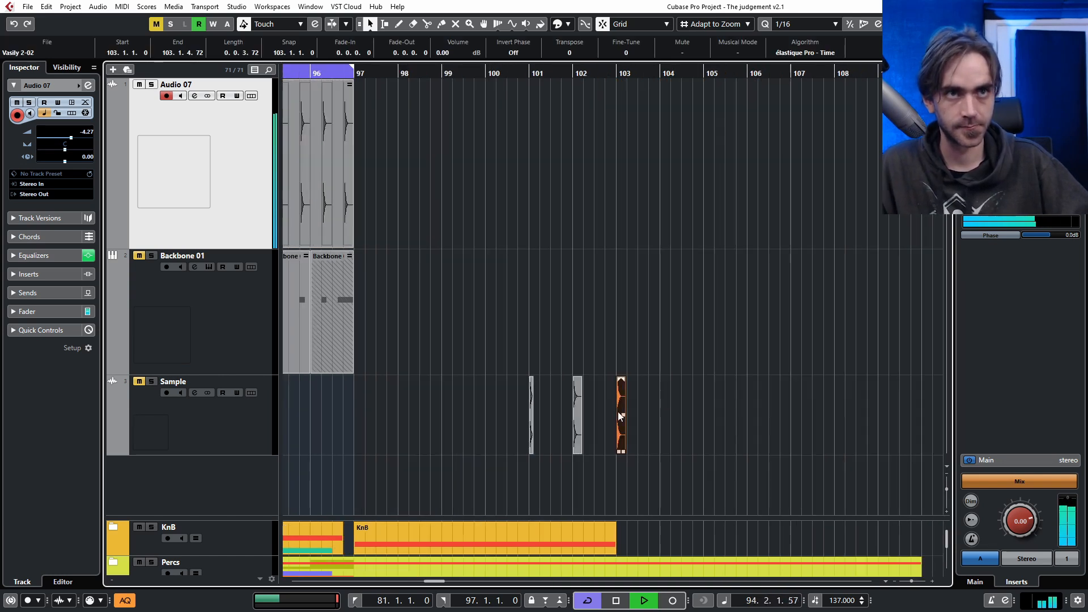
scroll(618, 428, down, 3)
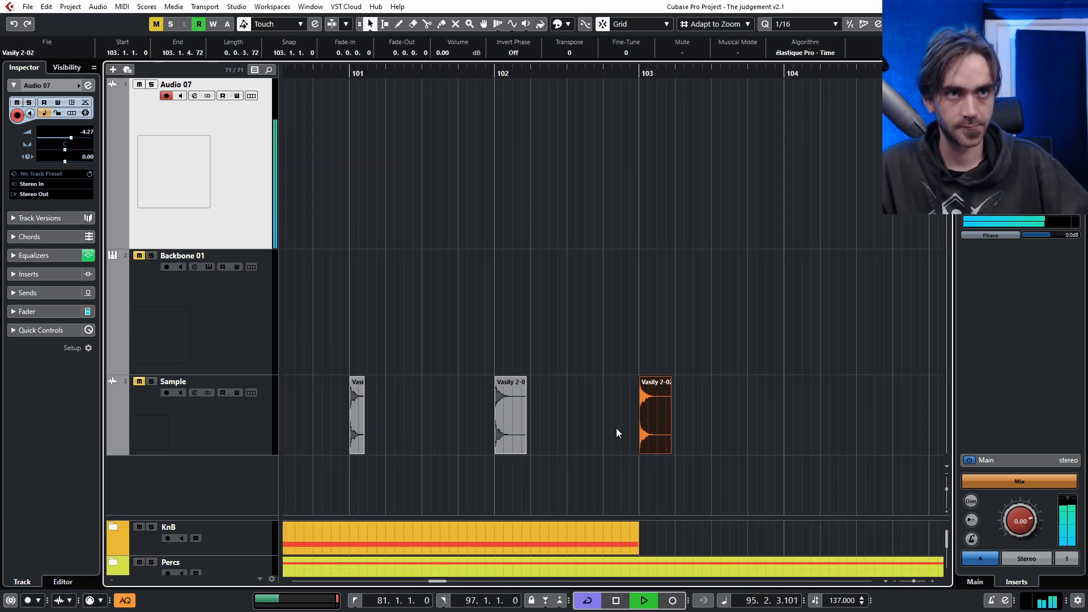
- Lower the Audio 07 track's volume to -4.95 dB
scroll(567, 429, left, 1)
scroll(519, 436, up, 4)
scroll(492, 443, down, 6)
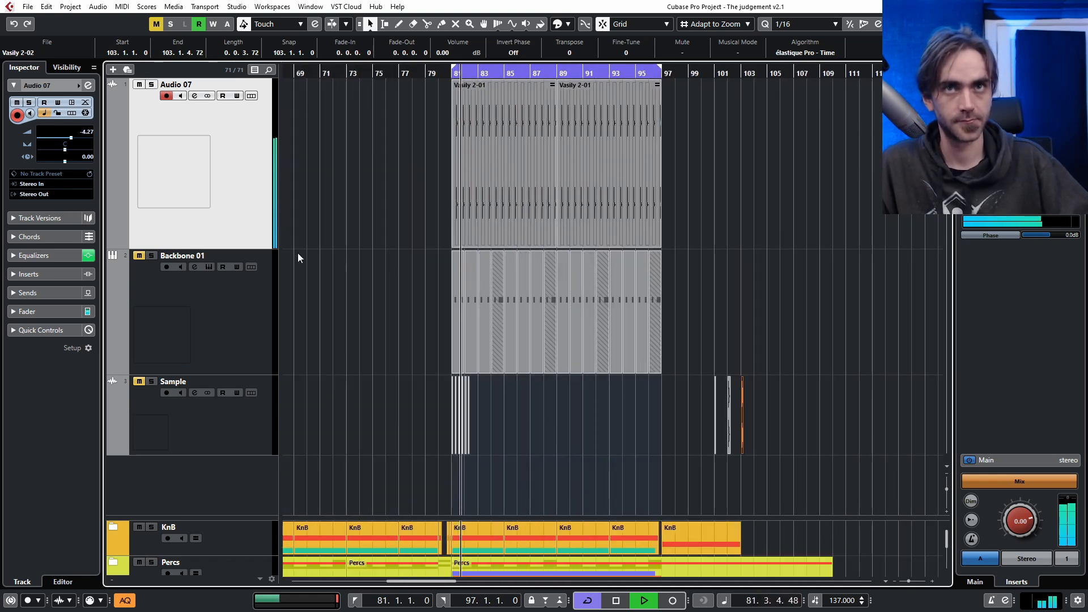
scroll(78, 135, down, 2)
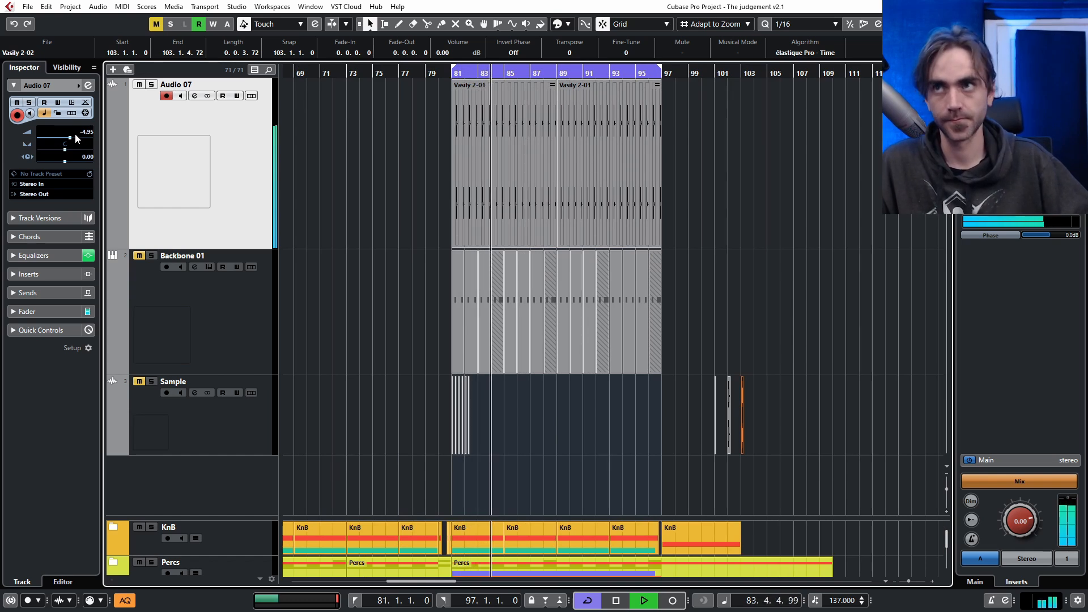
- Copy the two Audio 07 parts from bar 81 to bar 129
scroll(730, 227, down, 2)
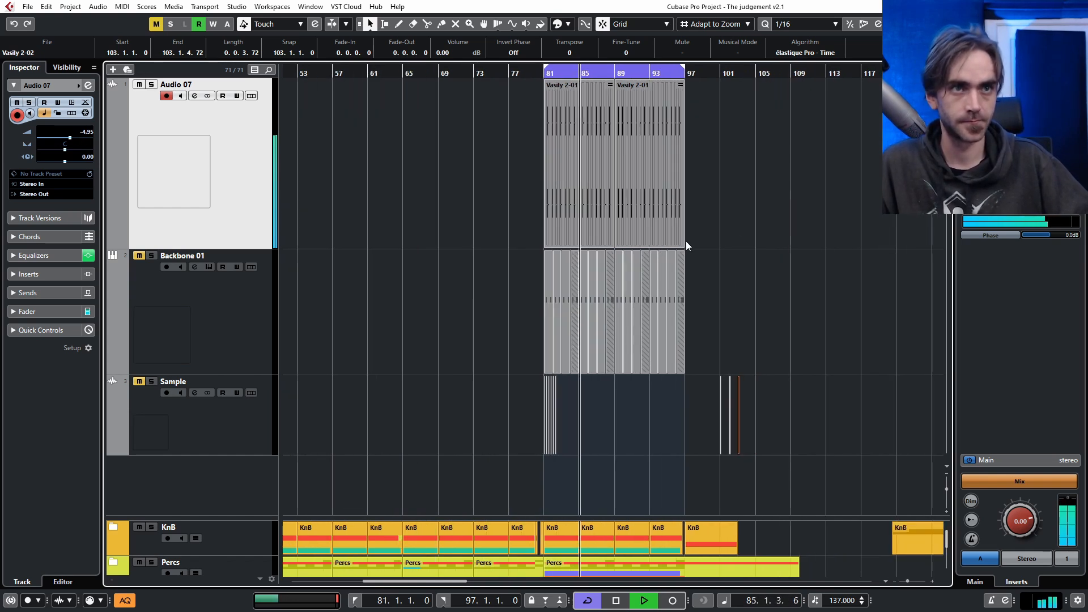
click(572, 194)
scroll(572, 191, right, 3)
drag(393, 224, 806, 192)
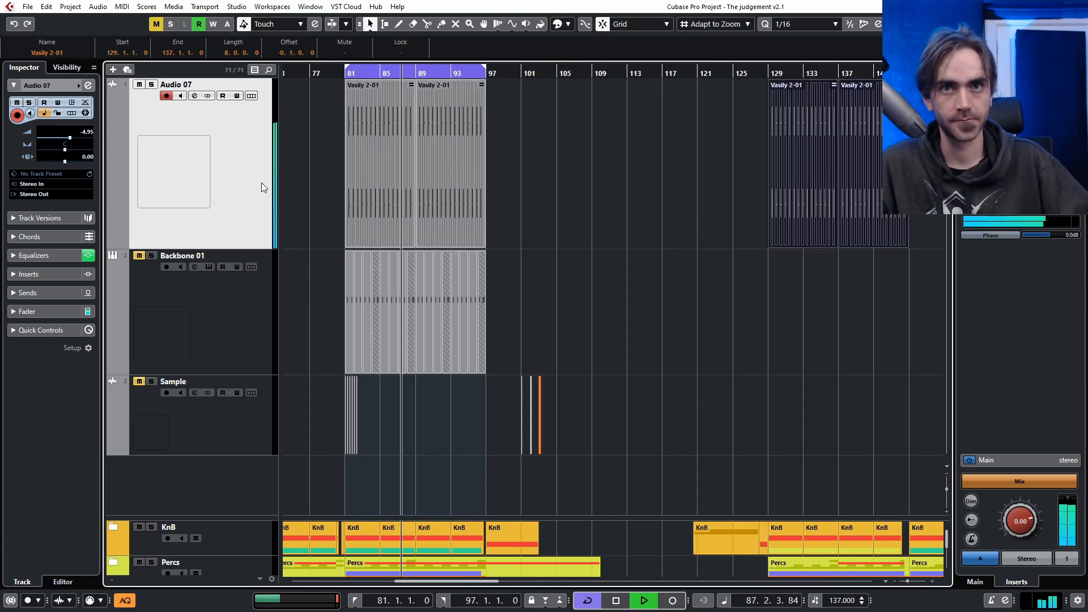
- Move the Audio 07 track between the KnB and Percs folders and deselect its parts
drag(233, 202, 219, 558)
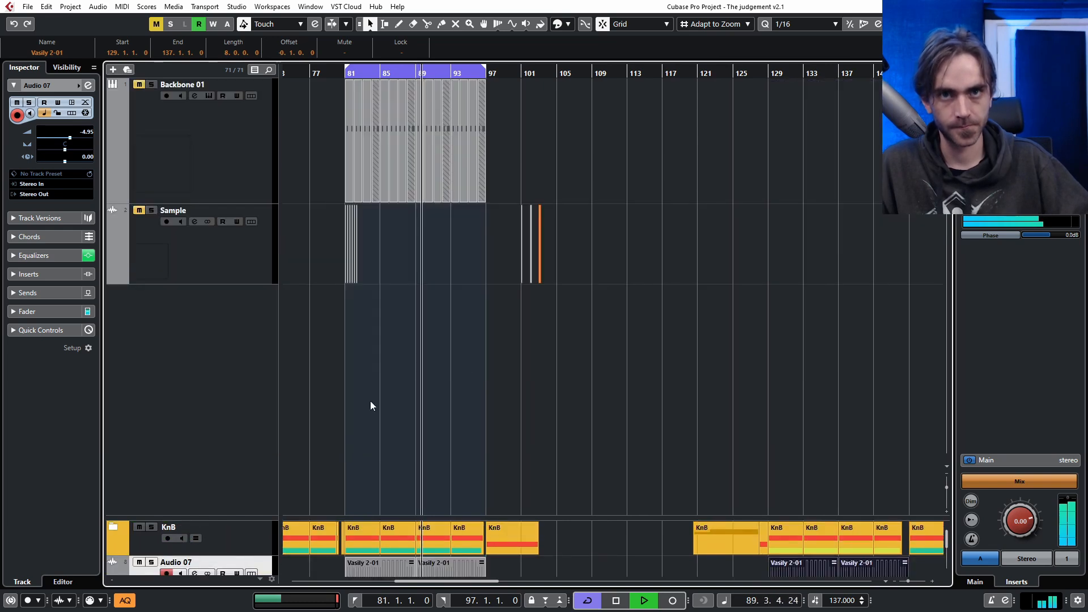
scroll(249, 487, down, 6)
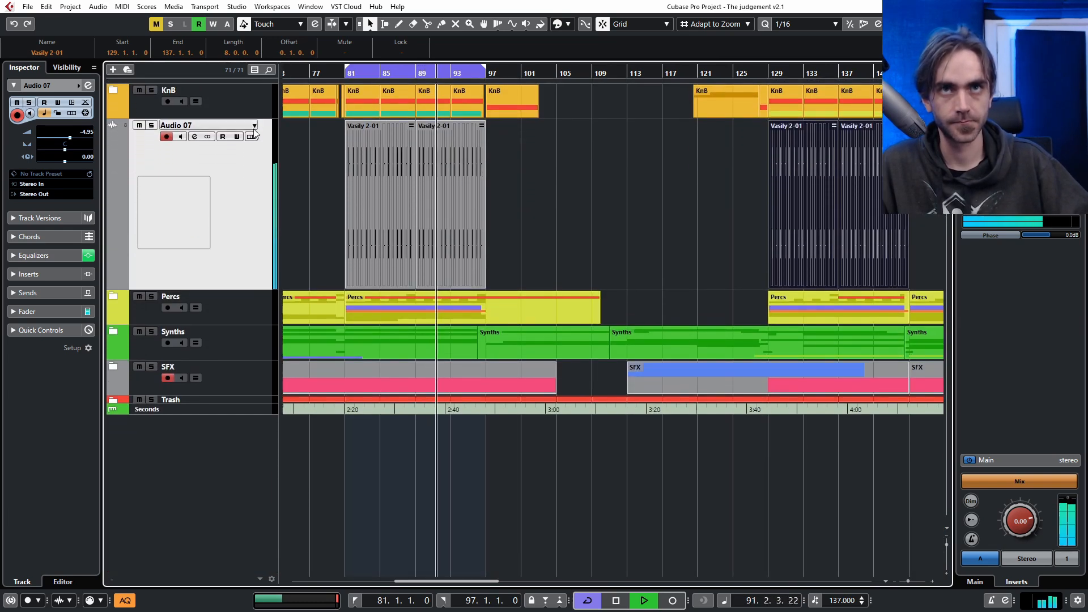
click(616, 203)
- Expand the Percs and Snares folders, audition CLAP108, and unmute Clap Layers, Clap Layers2 and Clap Layers2 (D)
click(114, 296)
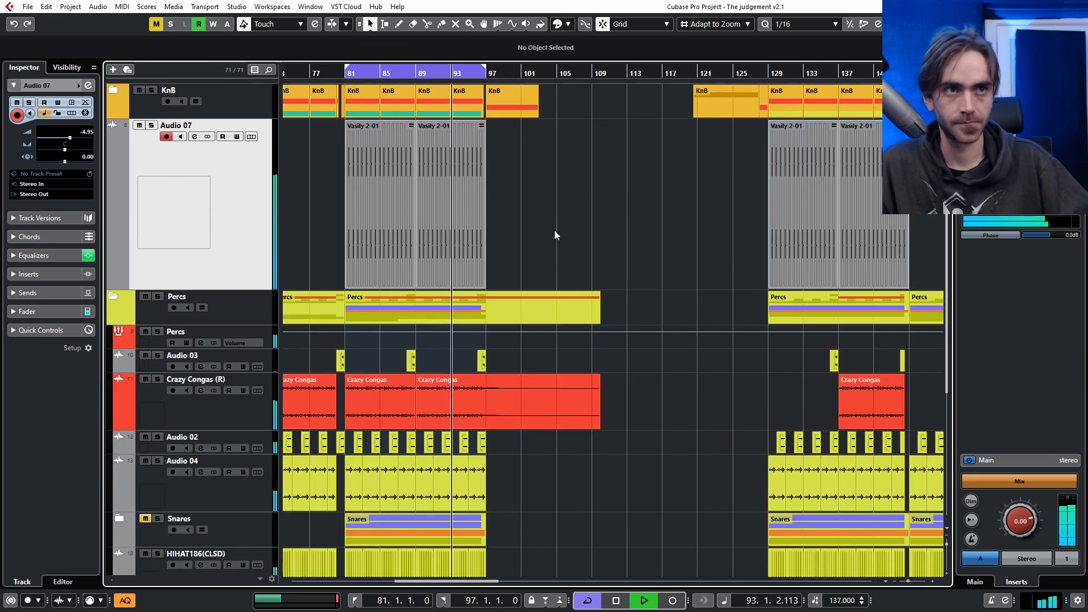
scroll(549, 238, down, 5)
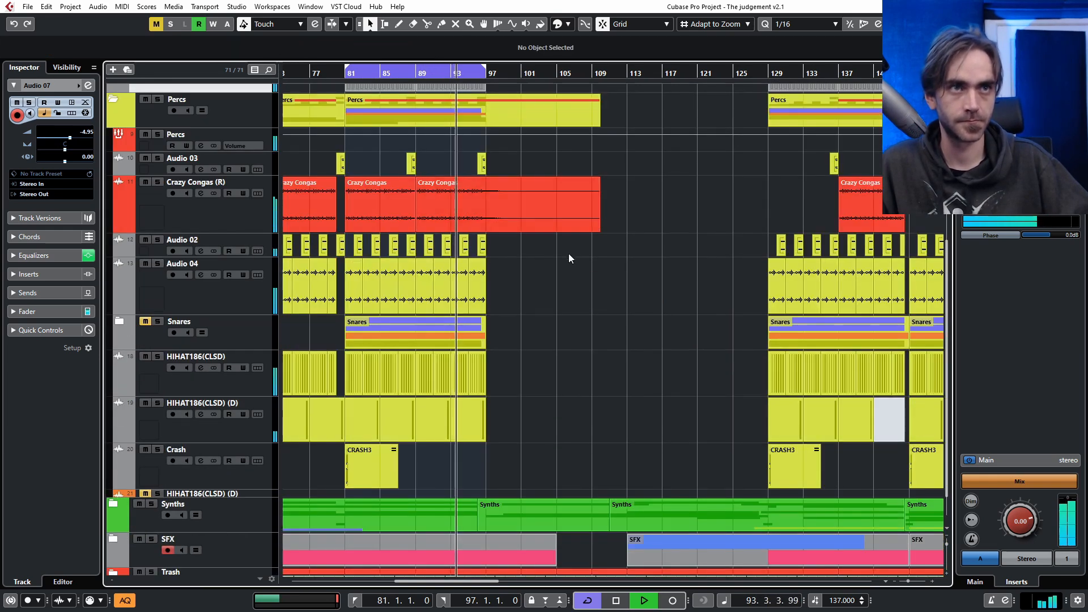
click(117, 323)
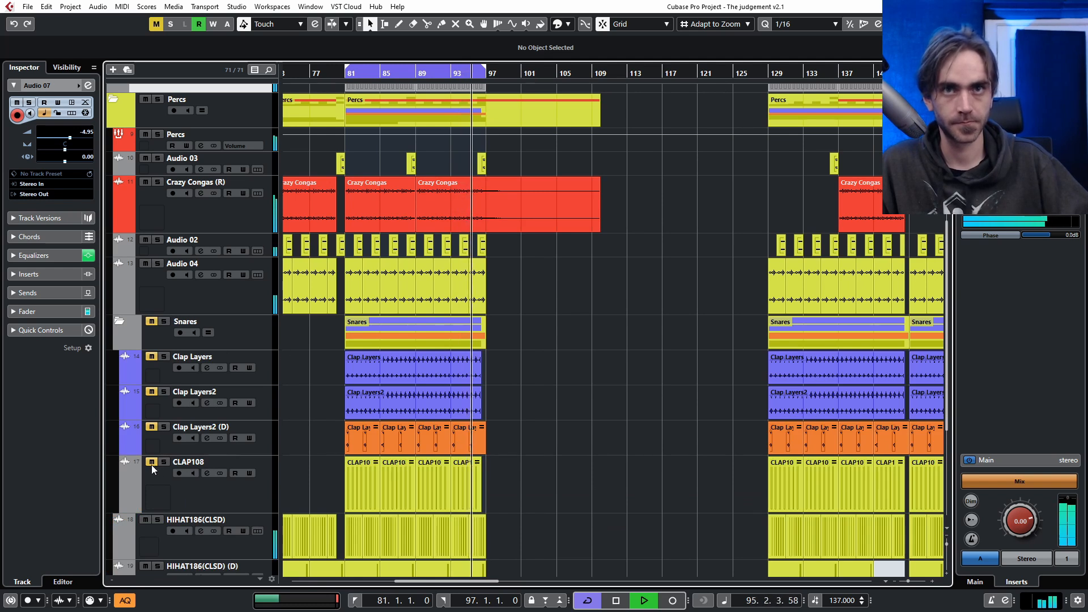
click(151, 431)
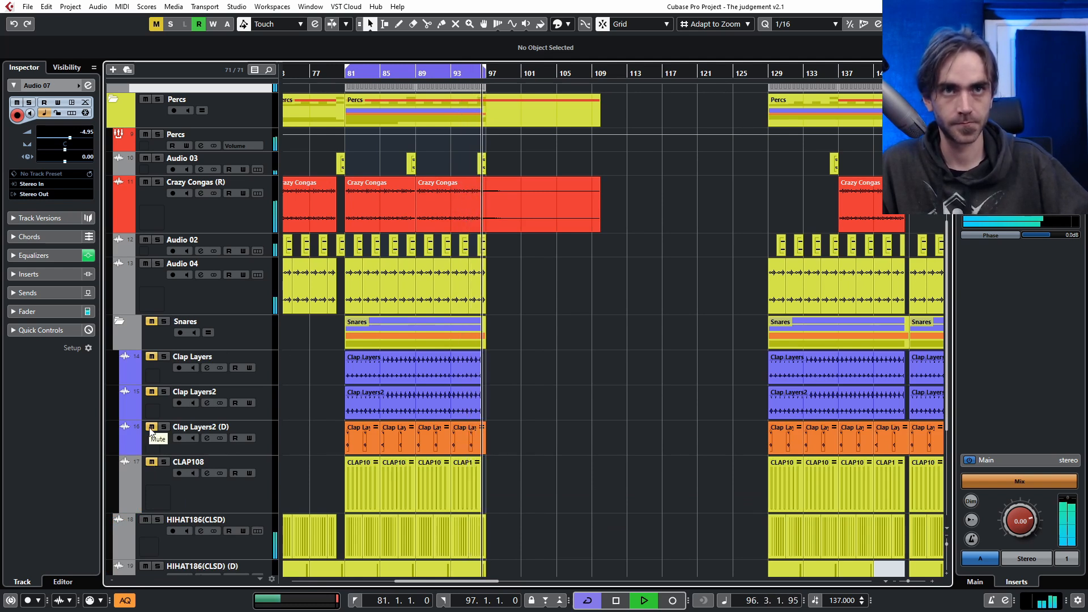
click(151, 461)
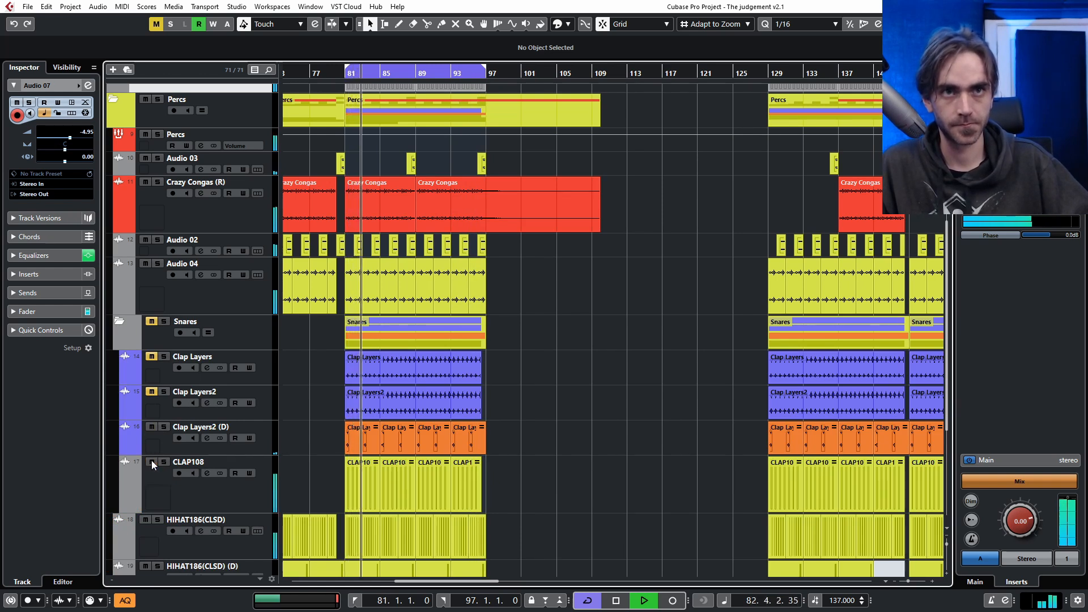
click(151, 462)
click(151, 392)
click(152, 356)
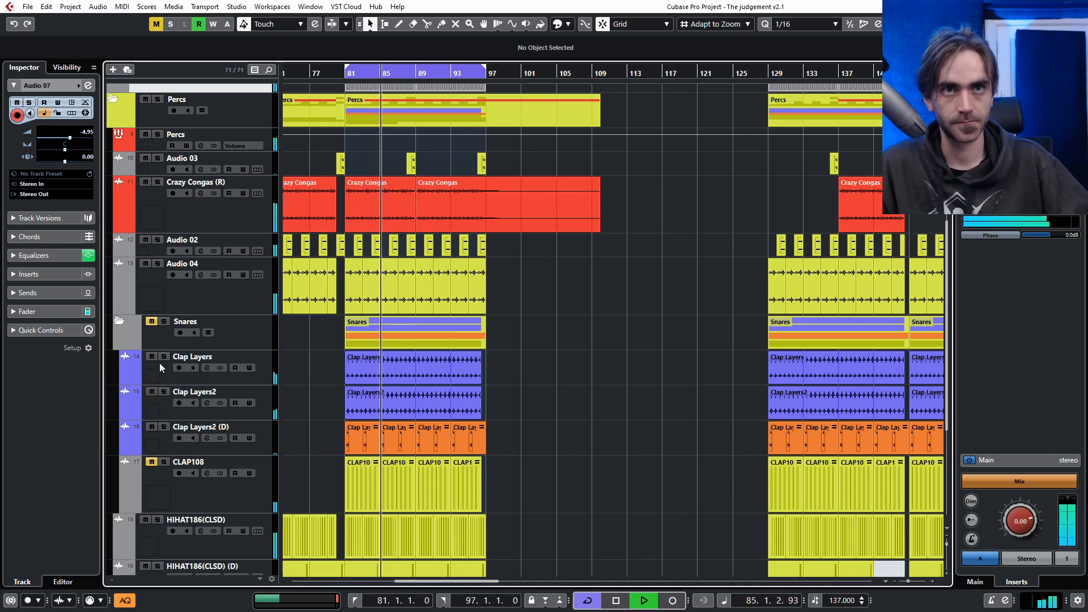
- Compare the Audio 07 parts with the percussion and clap tracks in the expanded folders
scroll(545, 425, up, 3)
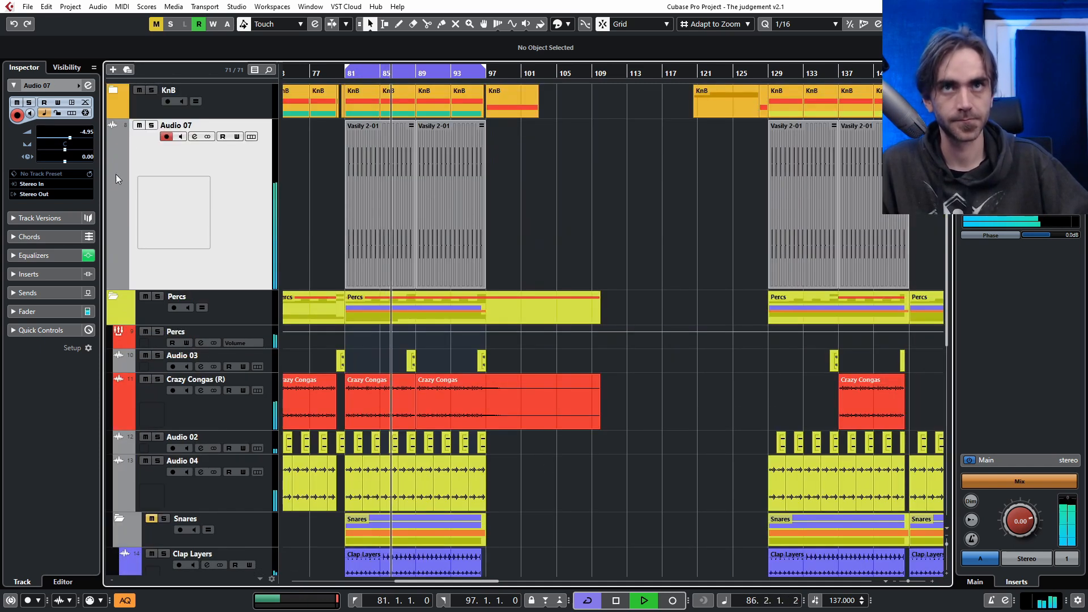
scroll(549, 396, down, 3)
scroll(565, 402, up, 4)
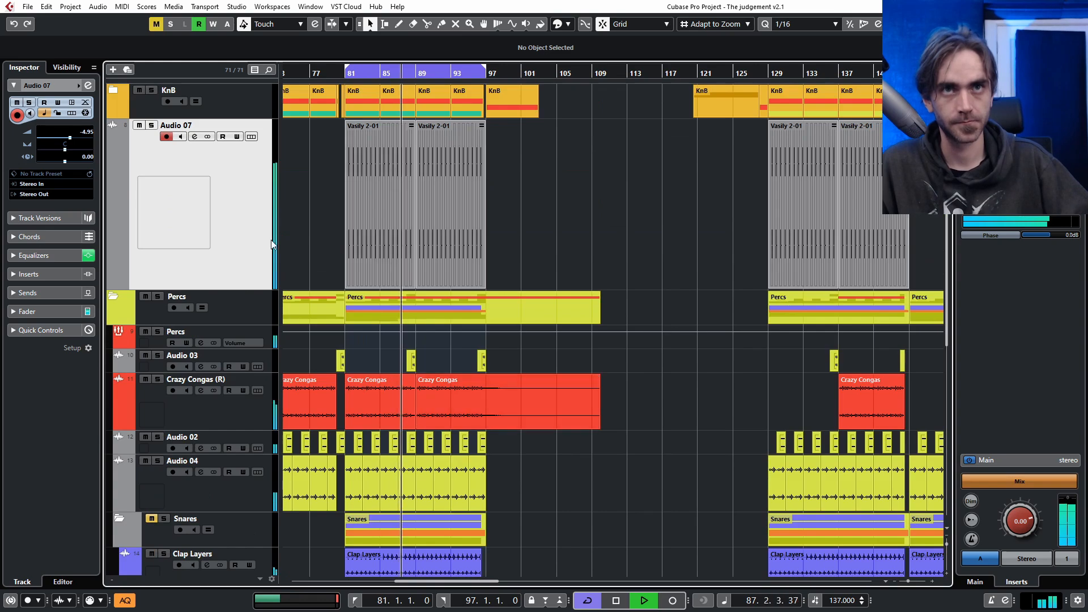
scroll(318, 227, down, 8)
scroll(328, 296, up, 8)
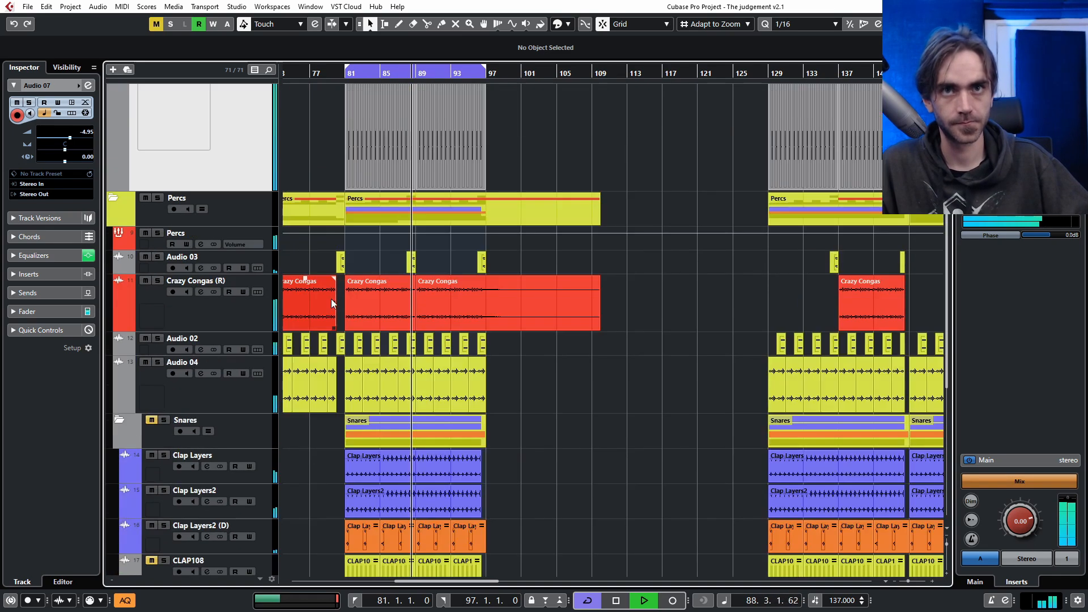
scroll(328, 219, down, 6)
scroll(327, 171, up, 3)
scroll(327, 172, up, 2)
ctrl+scroll(422, 151, down, 2)
scroll(389, 184, right, 1)
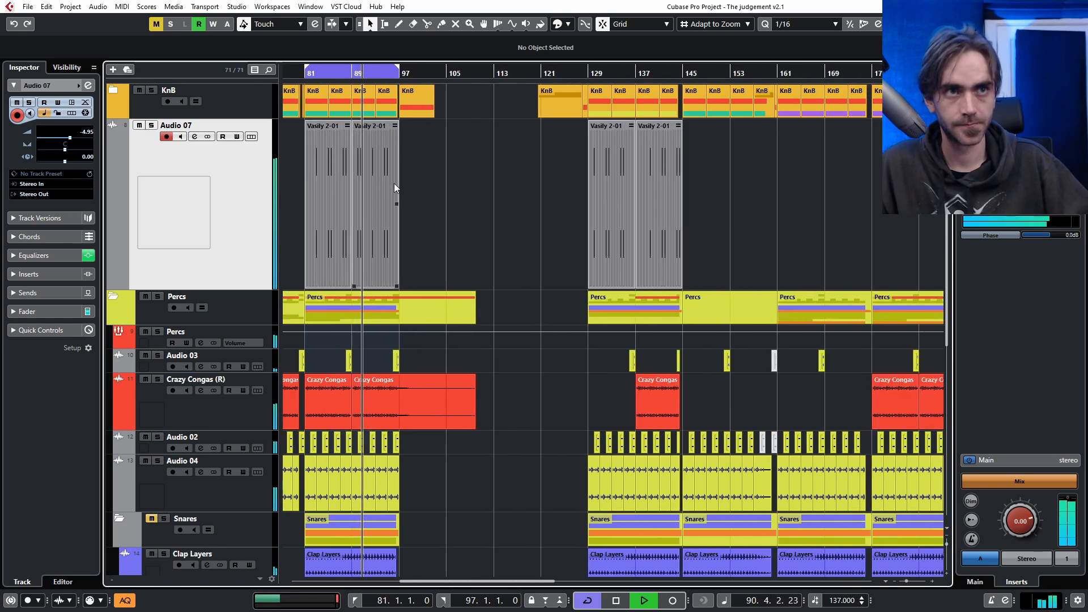
- Move playback back to about bar 58 and switch off the cycle loop
scroll(408, 180, down, 5)
scroll(439, 268, left, 3)
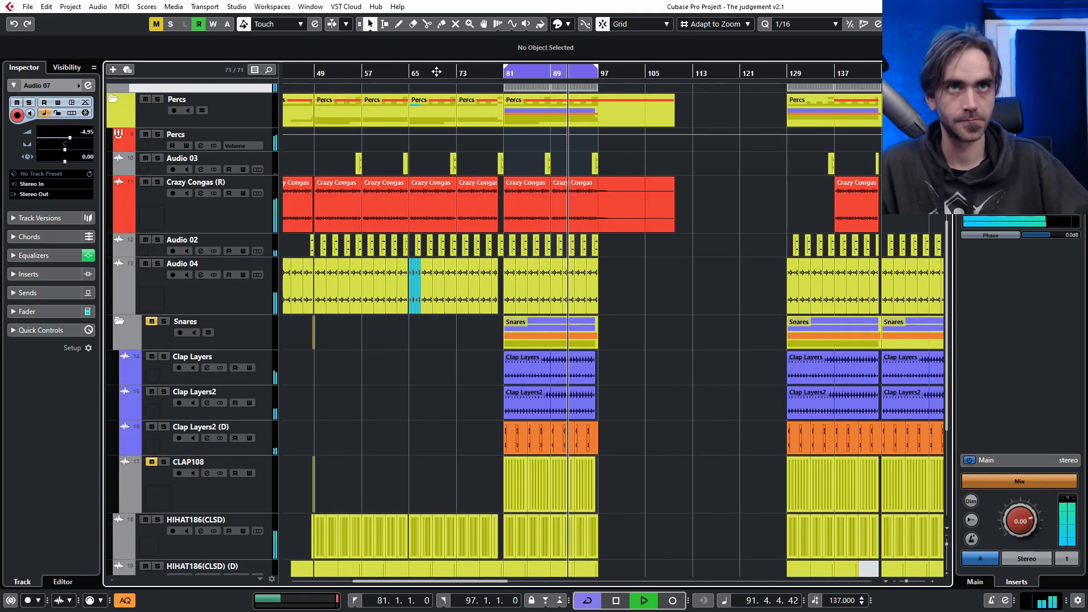
click(372, 75)
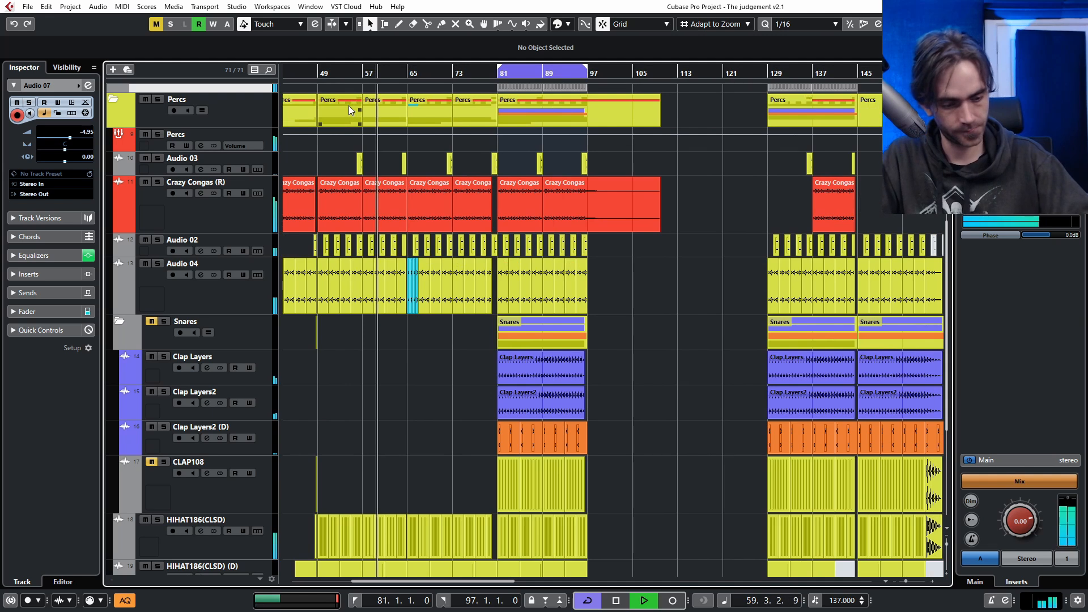
key(KP_Divide)
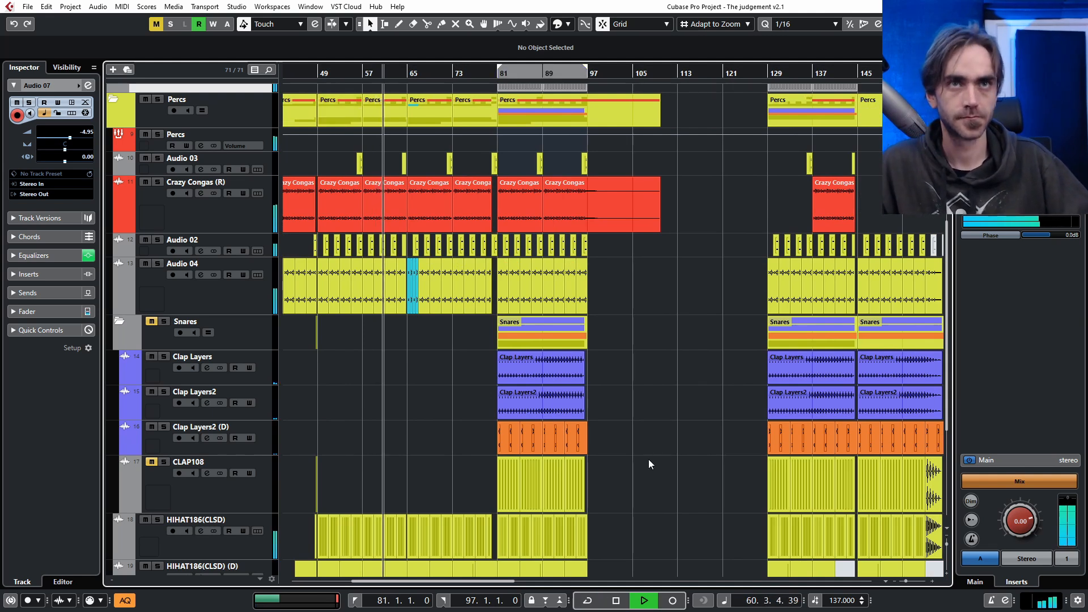
- Copy the two Audio 07 parts to bar 145 so they cover the section up to bar 161
scroll(638, 356, down, 3)
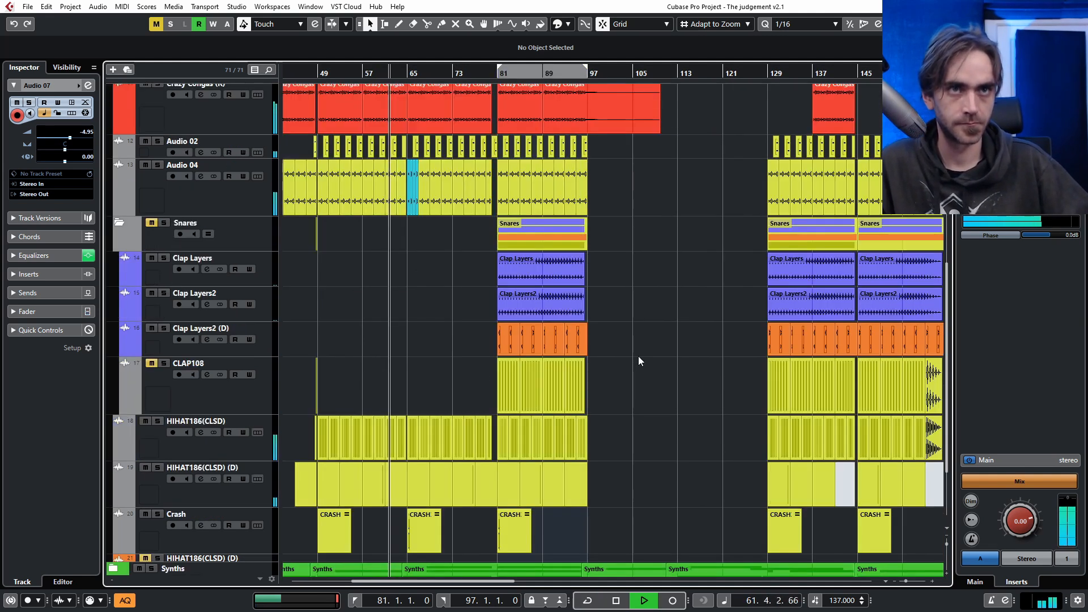
scroll(638, 356, up, 6)
scroll(657, 408, up, 3)
scroll(663, 445, down, 10)
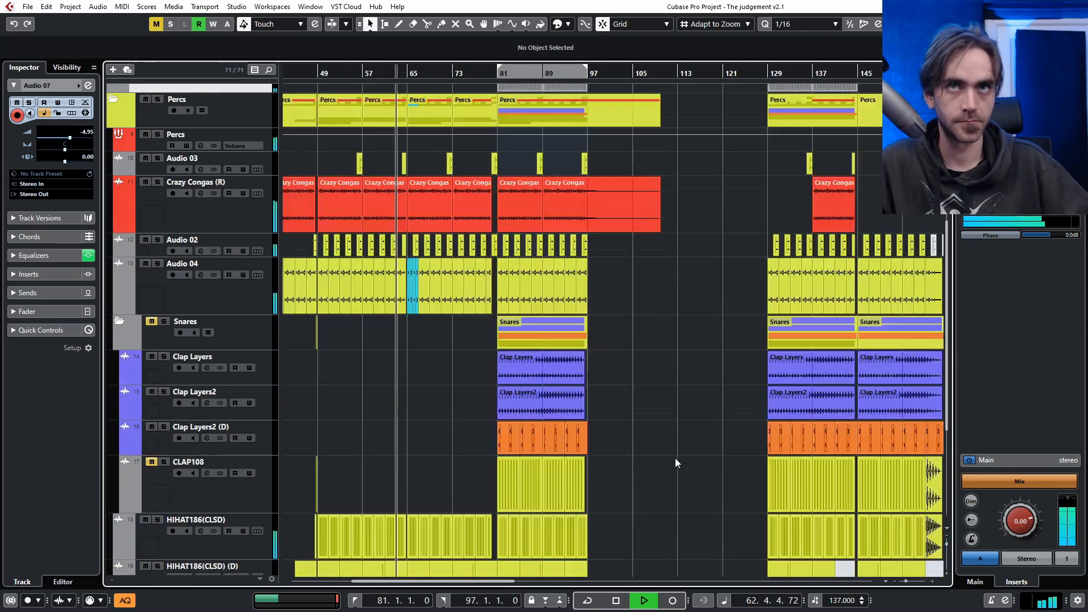
scroll(657, 428, right, 3)
scroll(638, 416, up, 3)
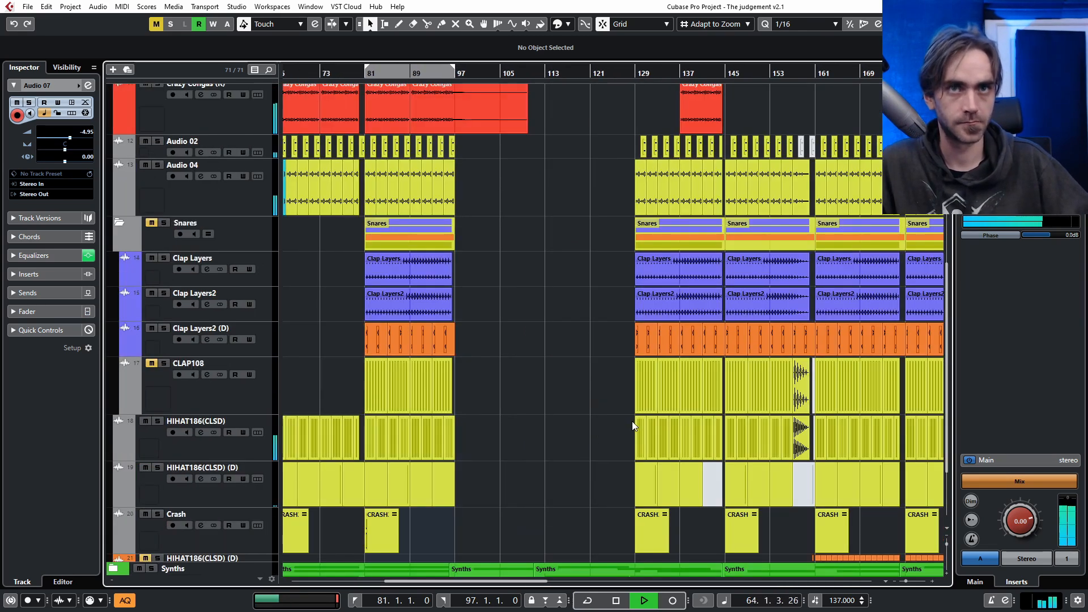
scroll(634, 422, up, 3)
scroll(627, 413, right, 3)
scroll(627, 414, up, 6)
scroll(639, 436, down, 3)
scroll(639, 437, down, 9)
scroll(669, 348, up, 12)
drag(636, 168, 611, 238)
- Shorten the Audio 07 part at bar 89 to a length of 7.2.2.48, leaving a gap before bar 97
scroll(565, 258, left, 5)
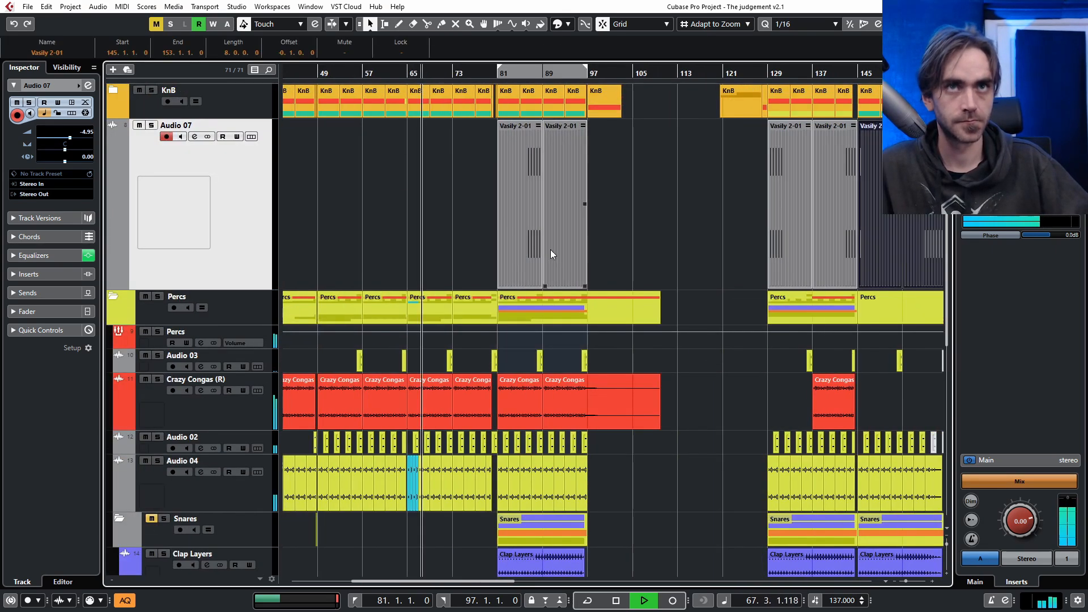
scroll(604, 253, up, 8)
click(510, 246)
scroll(514, 275, up, 2)
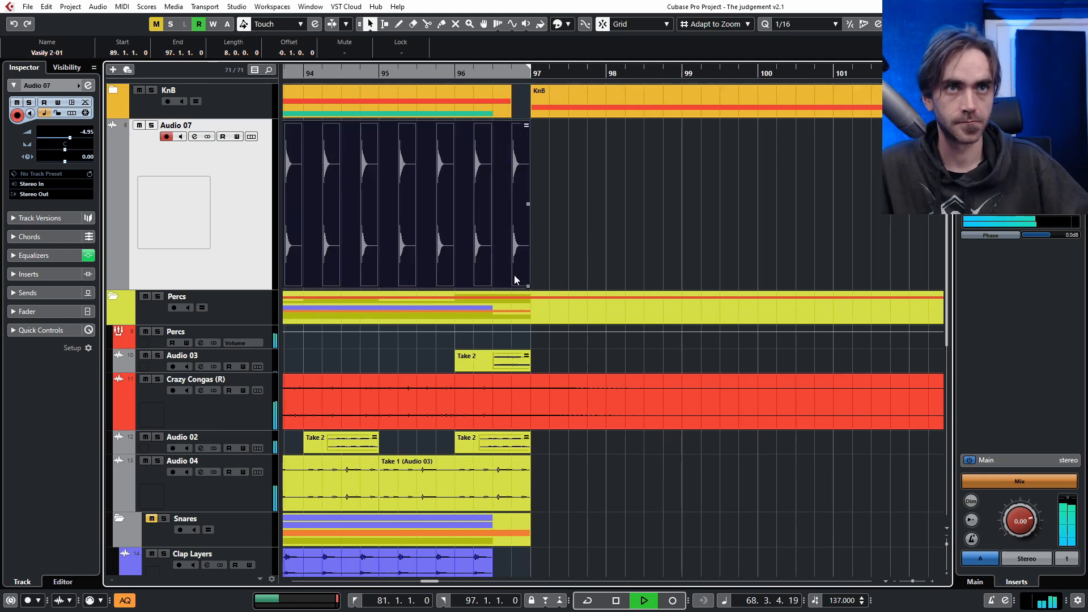
scroll(524, 279, down, 6)
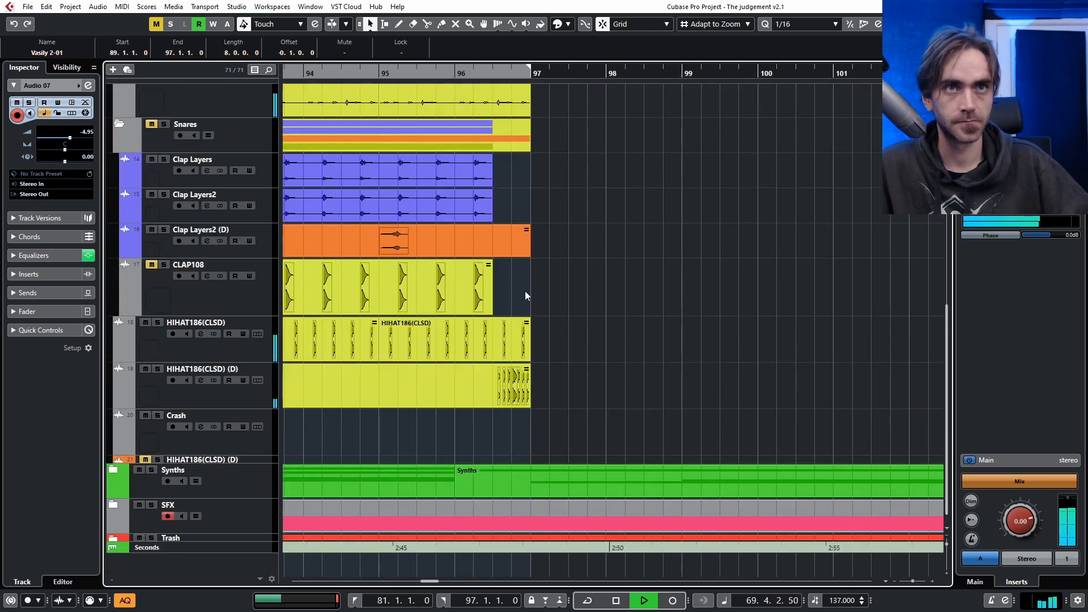
scroll(524, 291, up, 6)
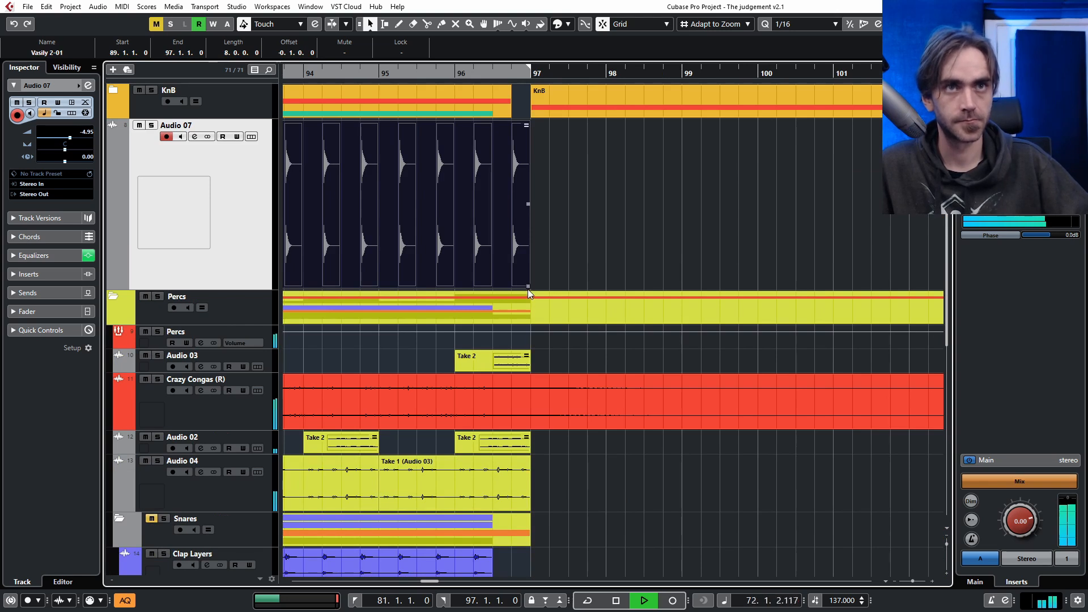
drag(525, 286, 500, 285)
- Shorten the Audio 07 part at bar 137 to a length of 7.2.2.0, leaving a gap before bar 145
scroll(518, 277, down, 9)
scroll(560, 276, right, 6)
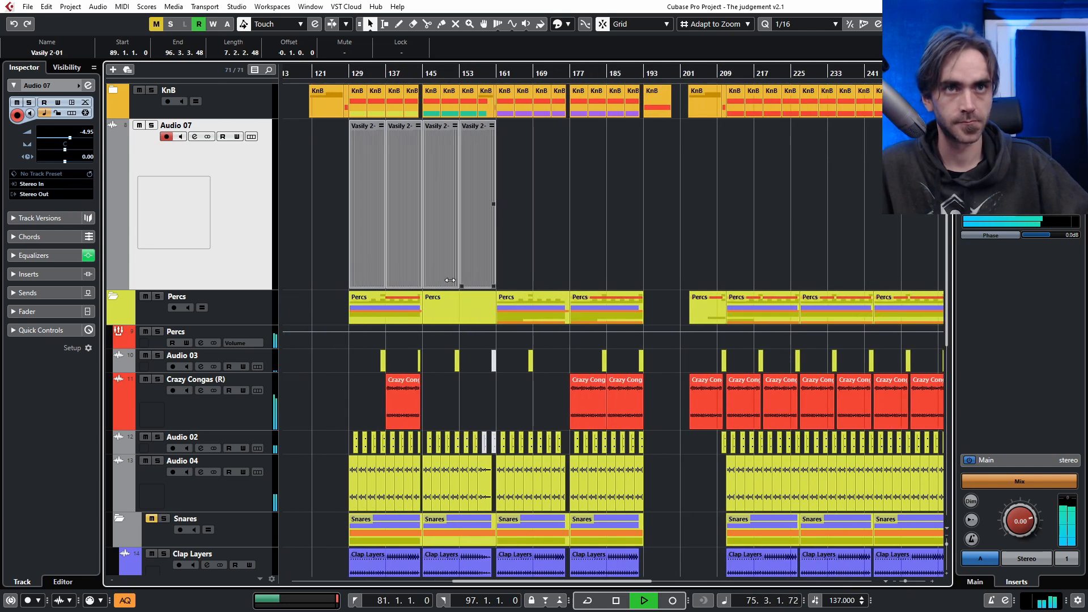
scroll(343, 285, up, 9)
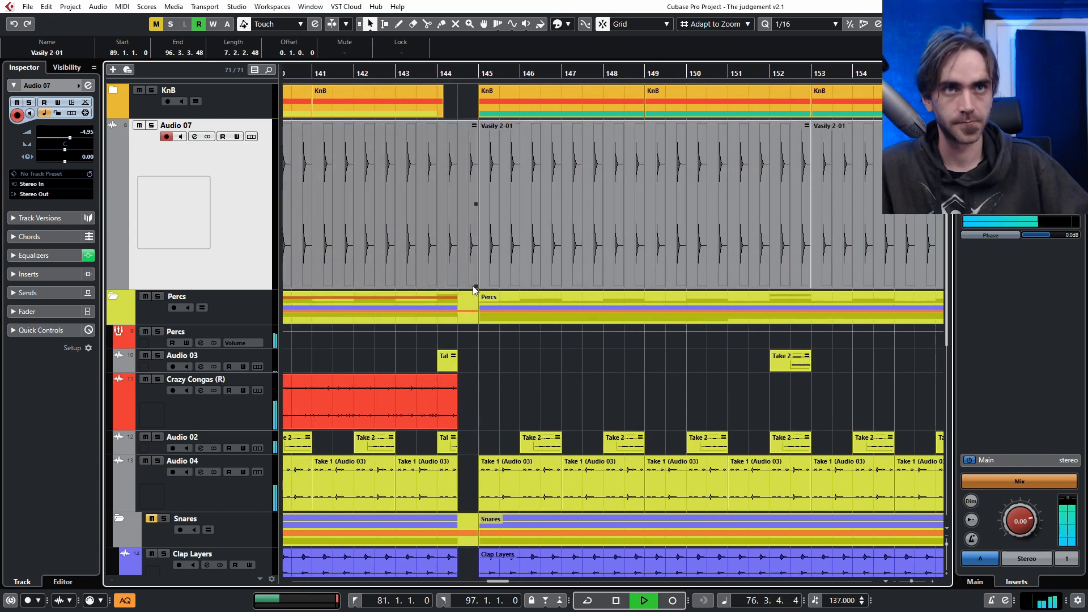
scroll(472, 286, down, 2)
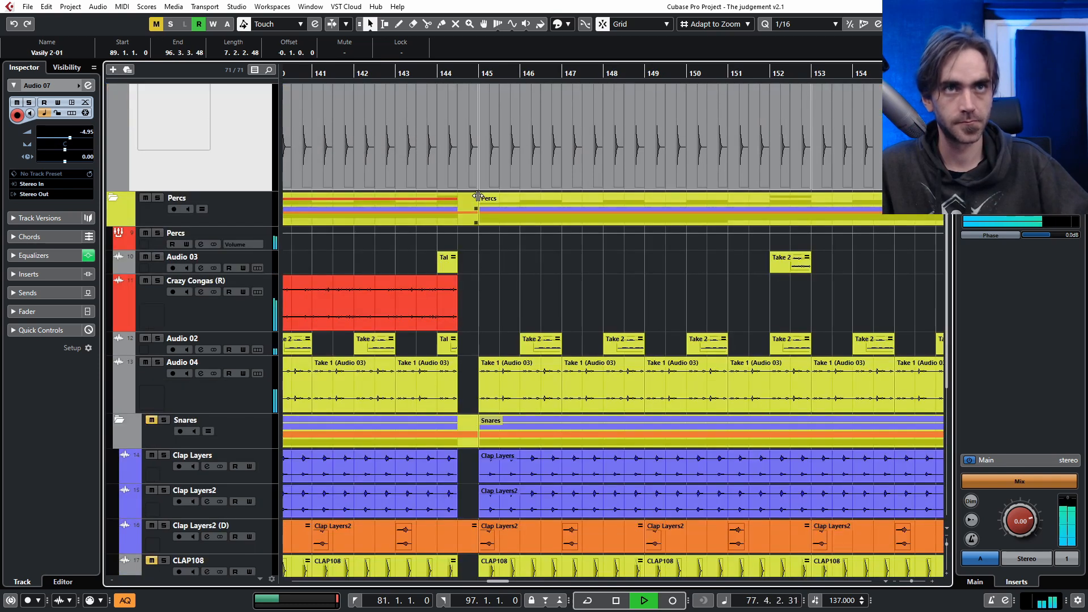
scroll(473, 195, up, 3)
scroll(486, 200, up, 1)
drag(484, 188, 436, 190)
- Shorten the Audio 07 part at bar 153 to a length of 7.0.0.0 so it ends at bar 160
scroll(464, 186, down, 5)
scroll(479, 181, down, 2)
scroll(572, 205, right, 3)
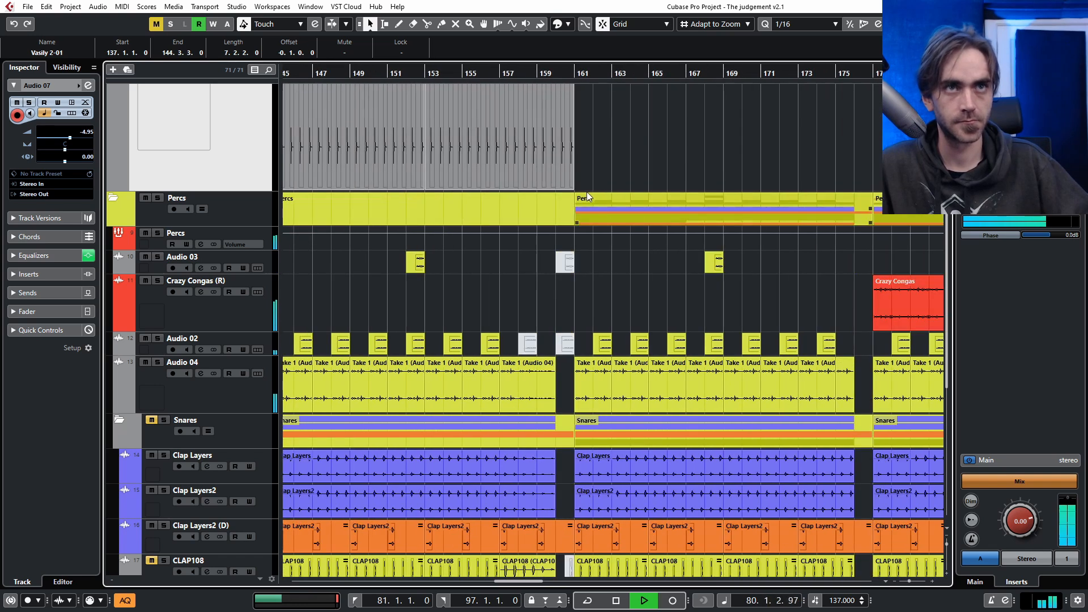
click(568, 183)
scroll(590, 197, up, 5)
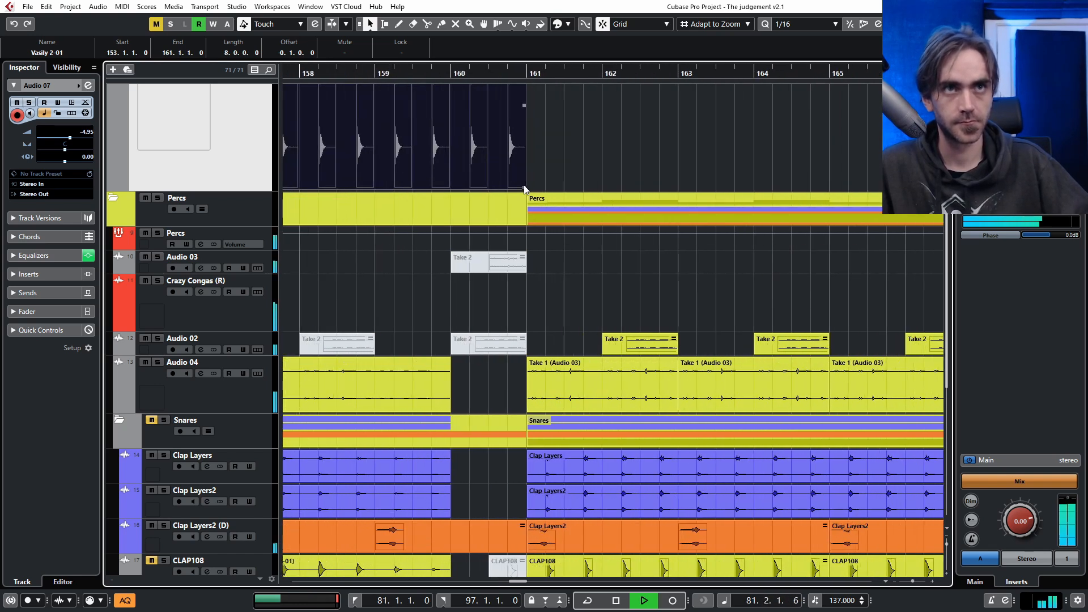
drag(523, 188, 457, 190)
scroll(480, 222, down, 4)
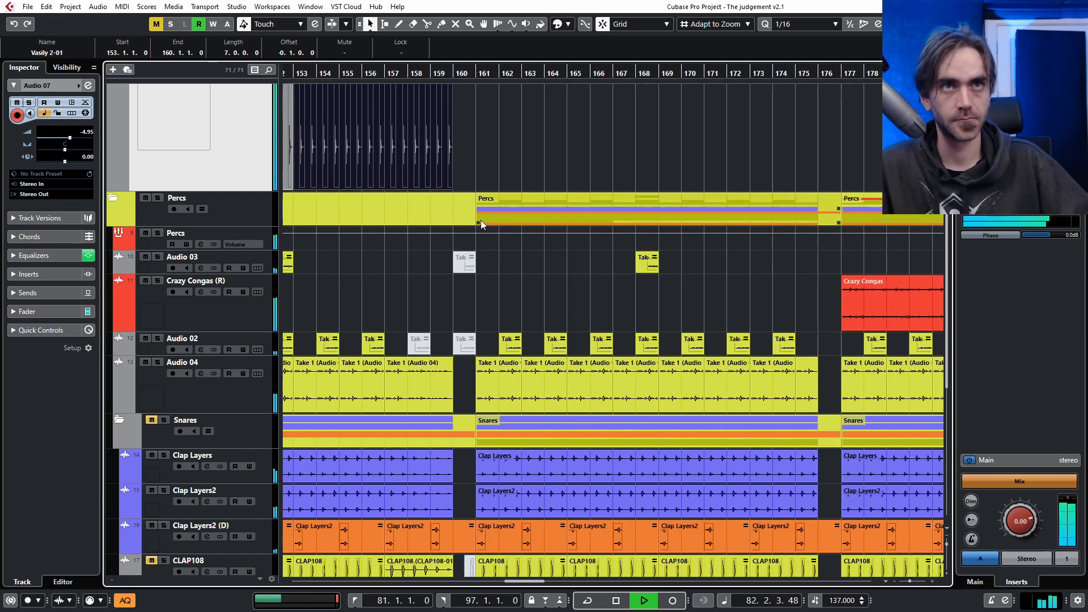
- Copy the pair of Audio 07 parts with the shortened ending to bars 161 and 177
scroll(480, 222, down, 3)
scroll(514, 181, down, 1)
scroll(513, 171, down, 2)
scroll(510, 172, right, 3)
scroll(498, 197, left, 3)
scroll(498, 197, left, 1)
scroll(500, 198, up, 4)
drag(617, 184, 670, 239)
scroll(682, 254, left, 4)
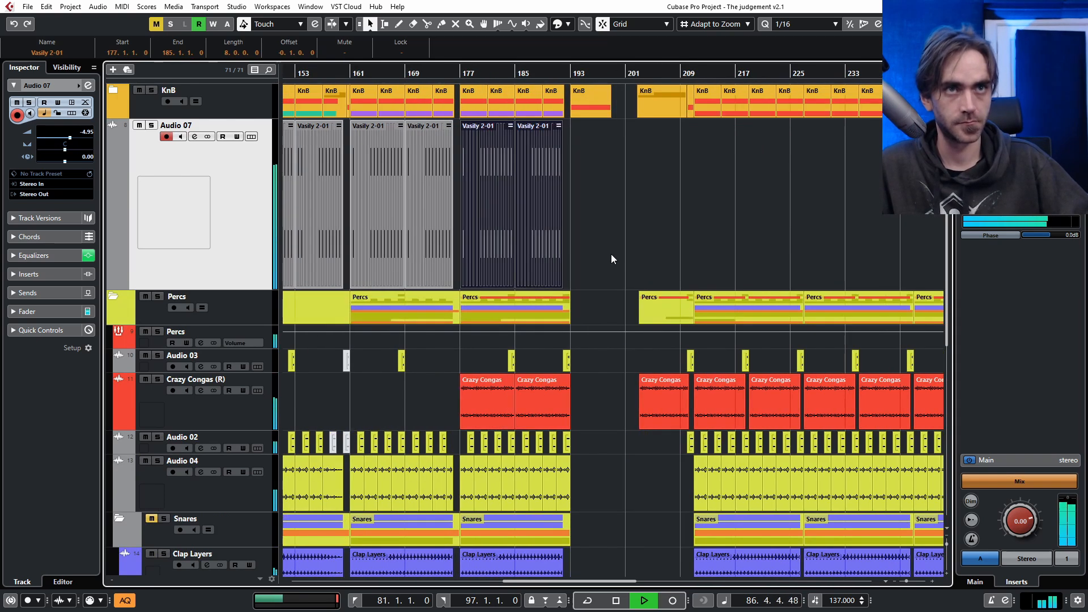
- Move playback to just before bar 129 and examine the Audio 07 parts against the percussion, clap and hi-hat tracks
scroll(621, 255, down, 8)
scroll(566, 283, left, 2)
scroll(572, 425, up, 8)
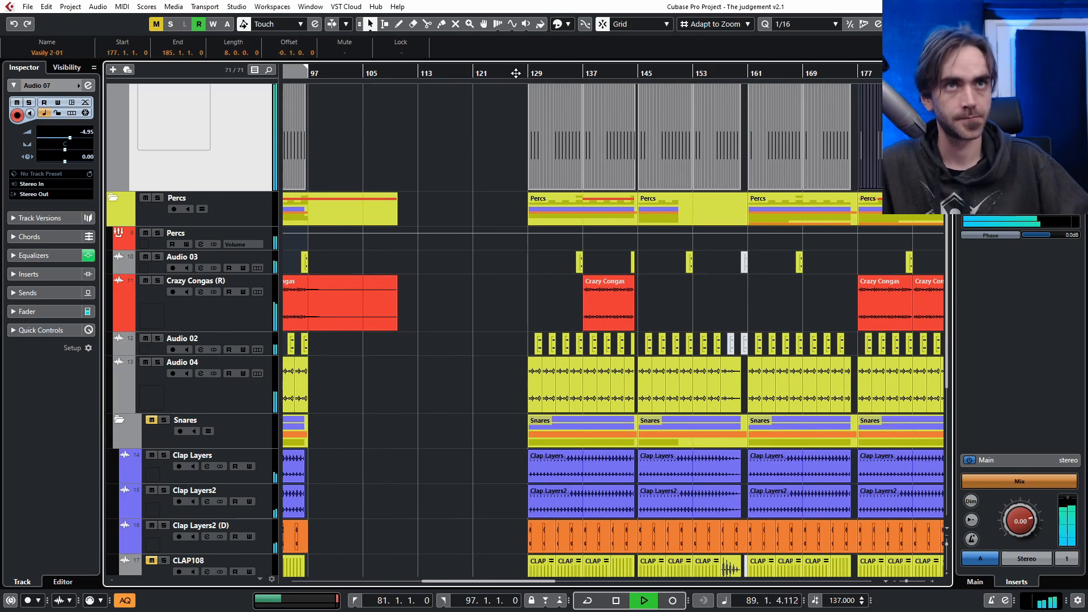
scroll(467, 416, up, 2)
scroll(476, 448, right, 3)
scroll(403, 416, down, 5)
scroll(374, 325, down, 2)
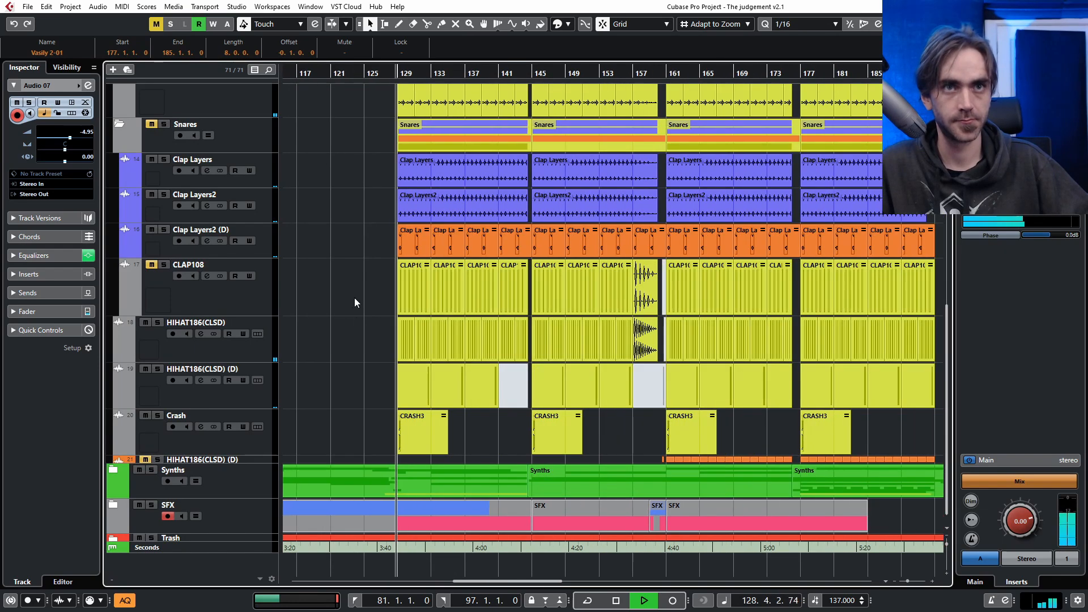
scroll(355, 302, up, 5)
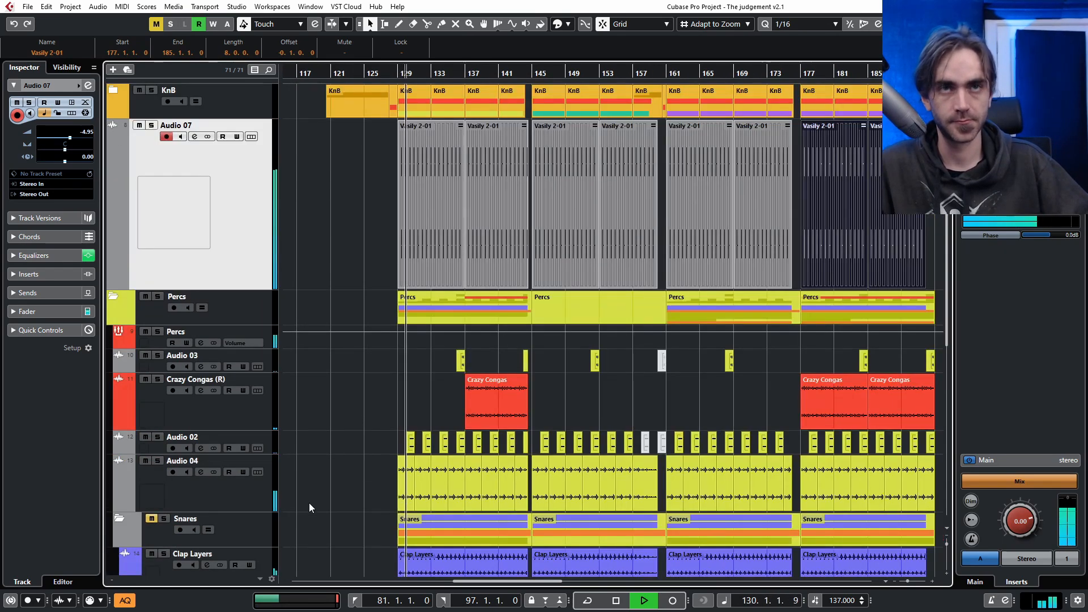
scroll(313, 467, down, 4)
scroll(332, 476, up, 4)
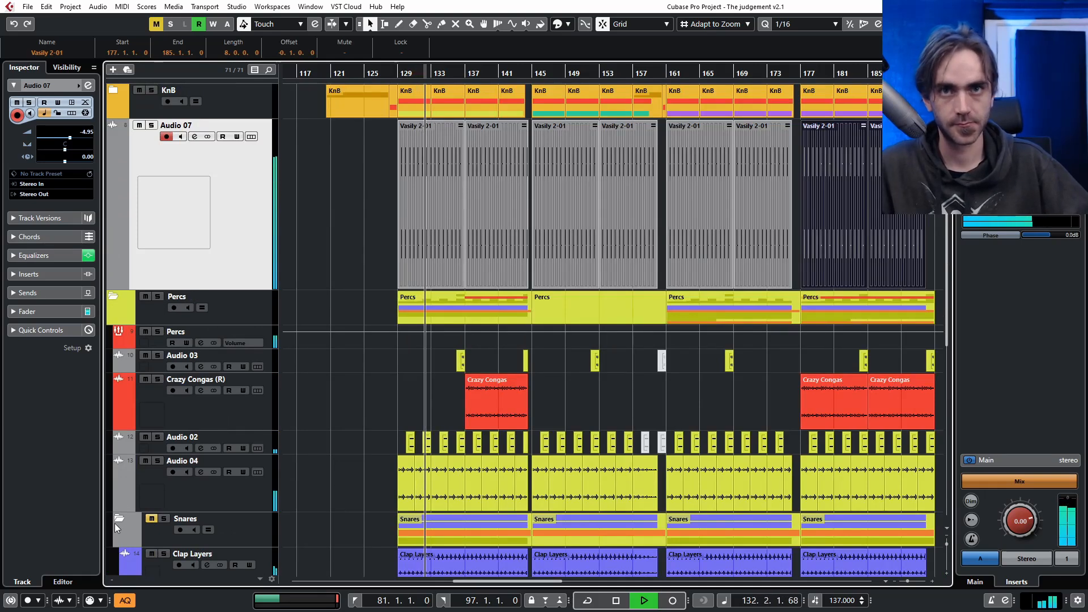
- Collapse the Snares subfolder and leave the other tracks of the Percs folder expanded
click(116, 295)
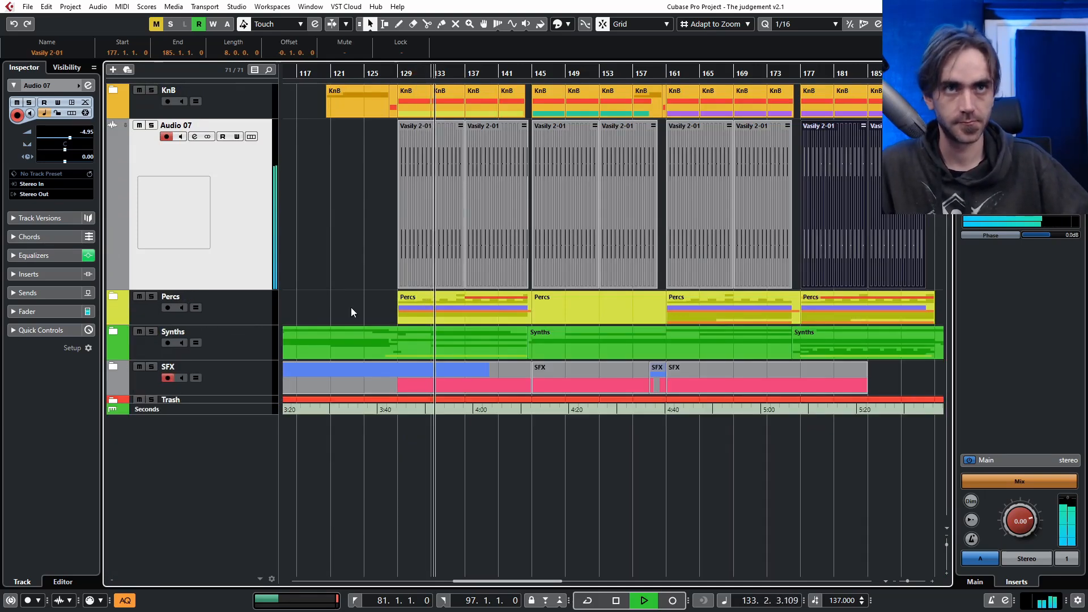
scroll(535, 412, right, 3)
scroll(444, 273, up, 2)
scroll(447, 262, left, 2)
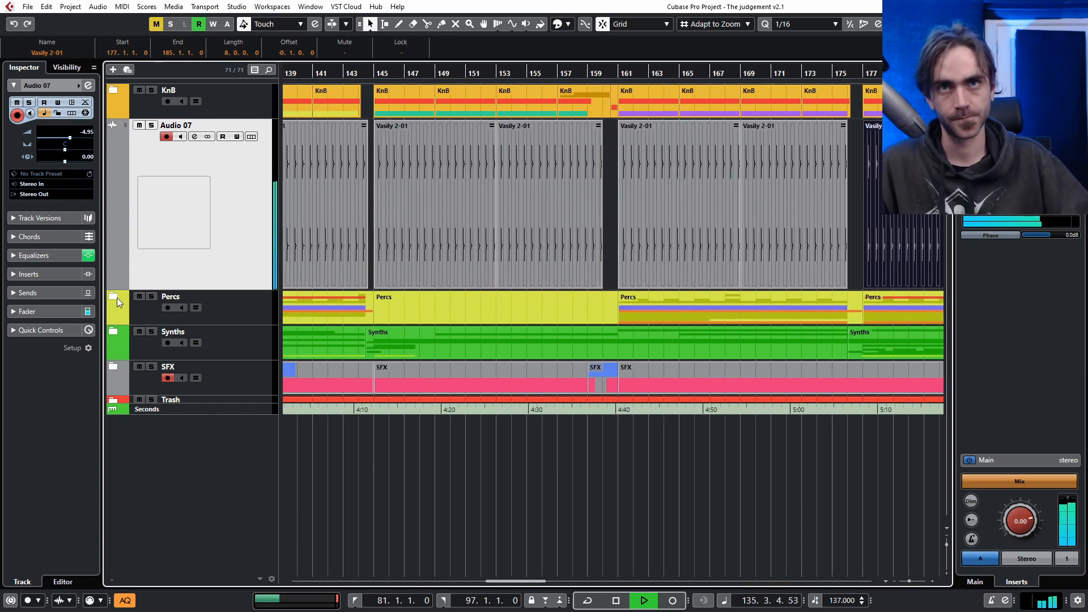
click(116, 297)
scroll(576, 297, down, 3)
scroll(577, 362, up, 3)
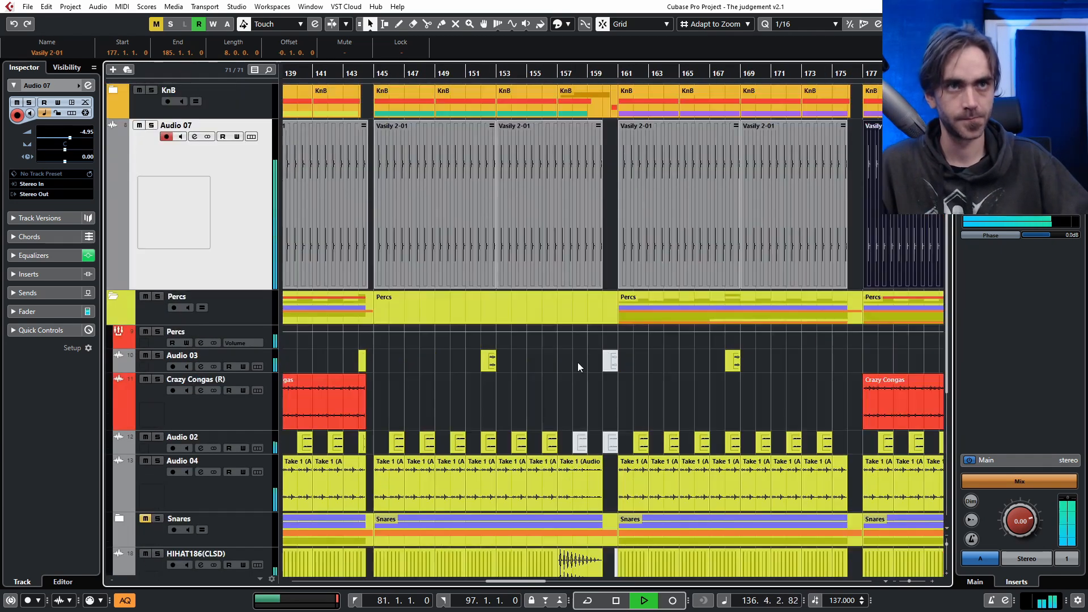
- Split the Audio 07 part at bar 157 and convert the segment up to bar 160 into a single audio event
click(577, 238)
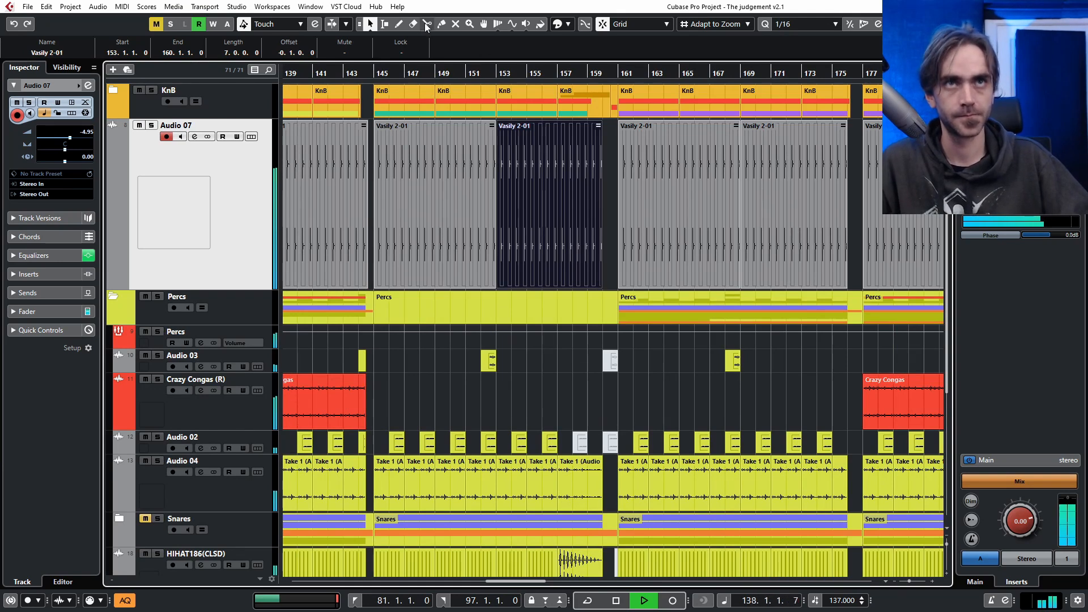
click(566, 208)
key(1)
right_click(566, 209)
click(618, 284)
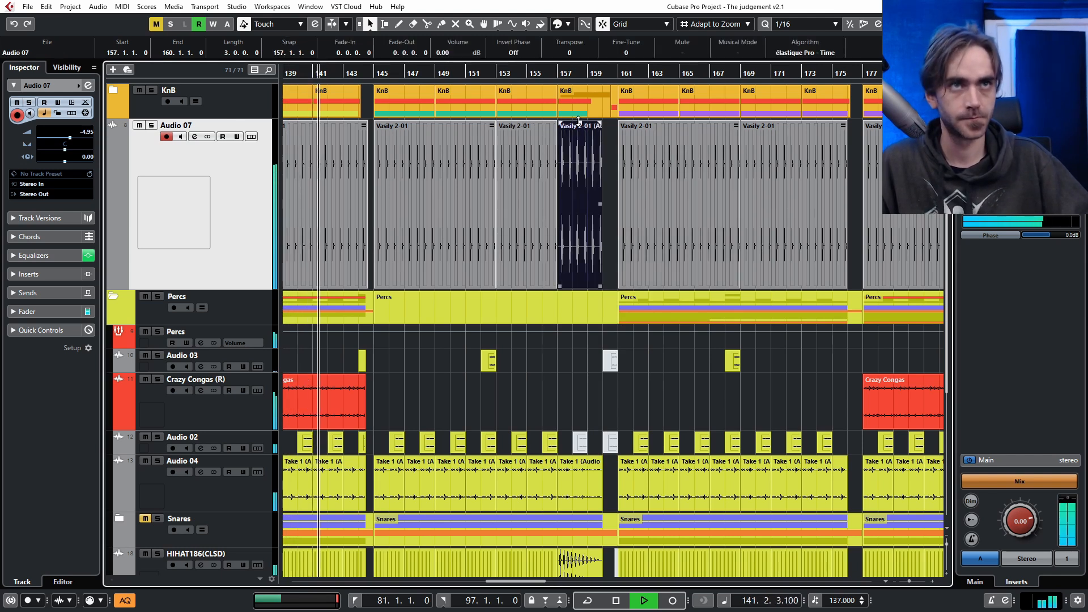
- Add a 3.0.0.0 fade-out across the whole Audio 07 event between bars 157 and 160
drag(601, 123, 550, 132)
ctrl+scroll(603, 302, down, 2)
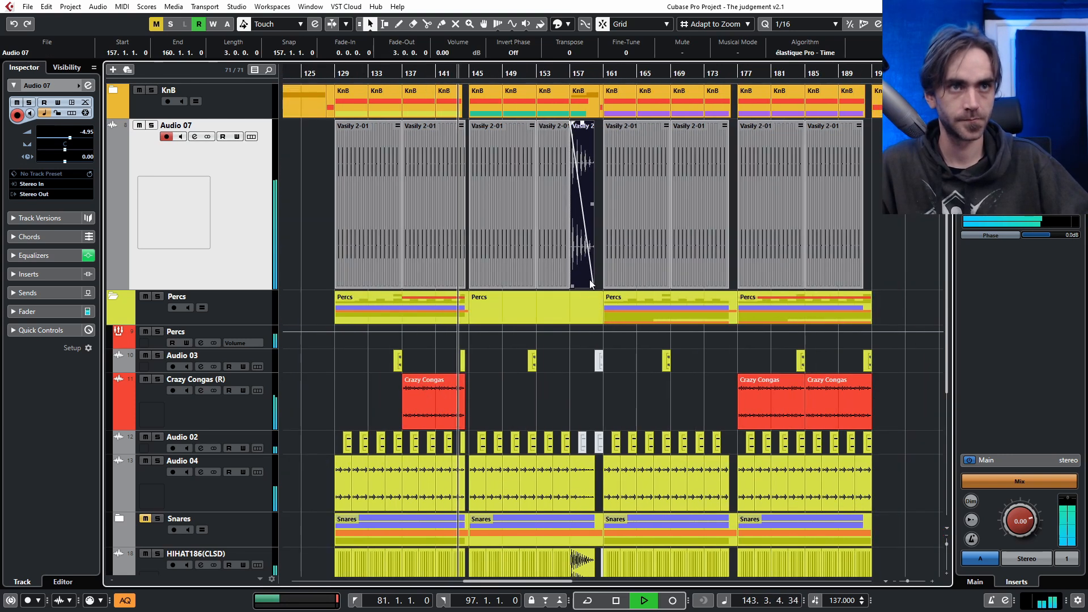
- Compare the Audio 07 parts with the hi-hat, crash and percussion tracks from bar 145 through the sections after bar 201
scroll(589, 280, down, 3)
ctrl+scroll(699, 199, up, 3)
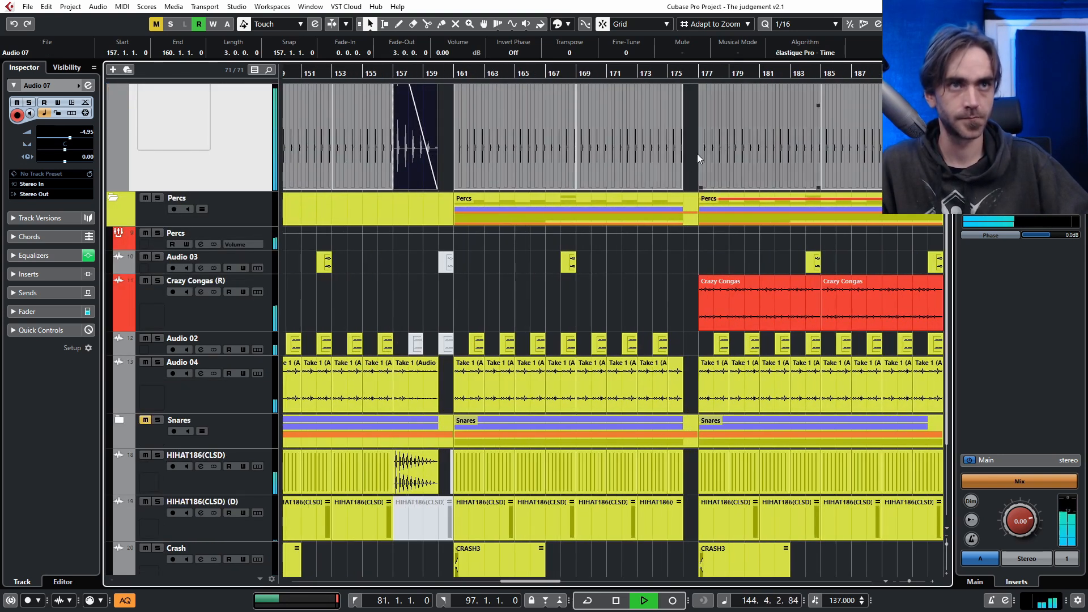
ctrl+scroll(639, 190, down, 3)
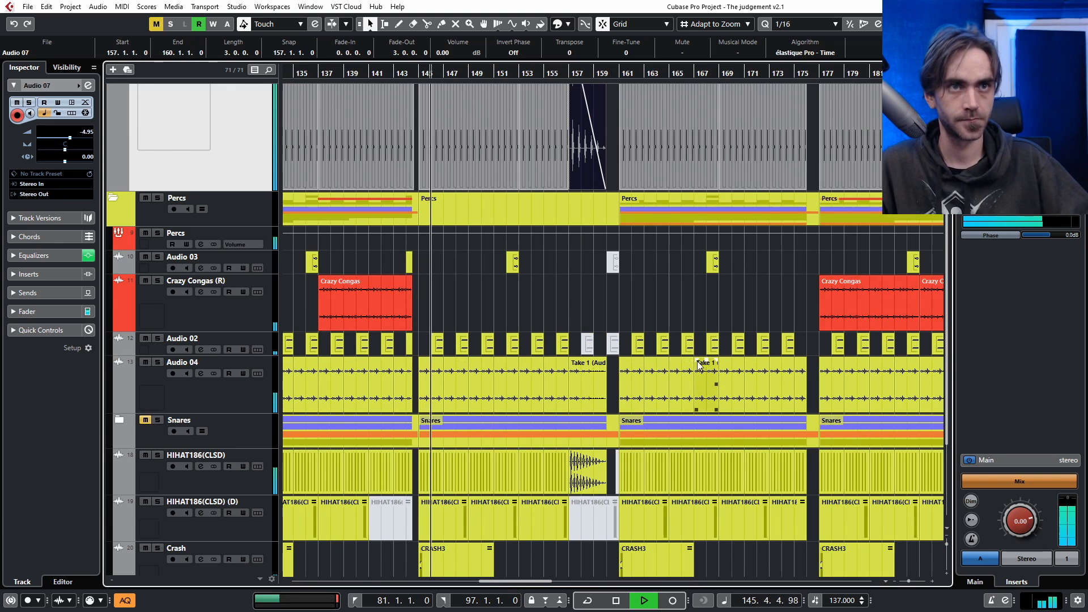
ctrl+scroll(634, 427, down, 2)
scroll(634, 427, down, 3)
ctrl+scroll(568, 362, up, 5)
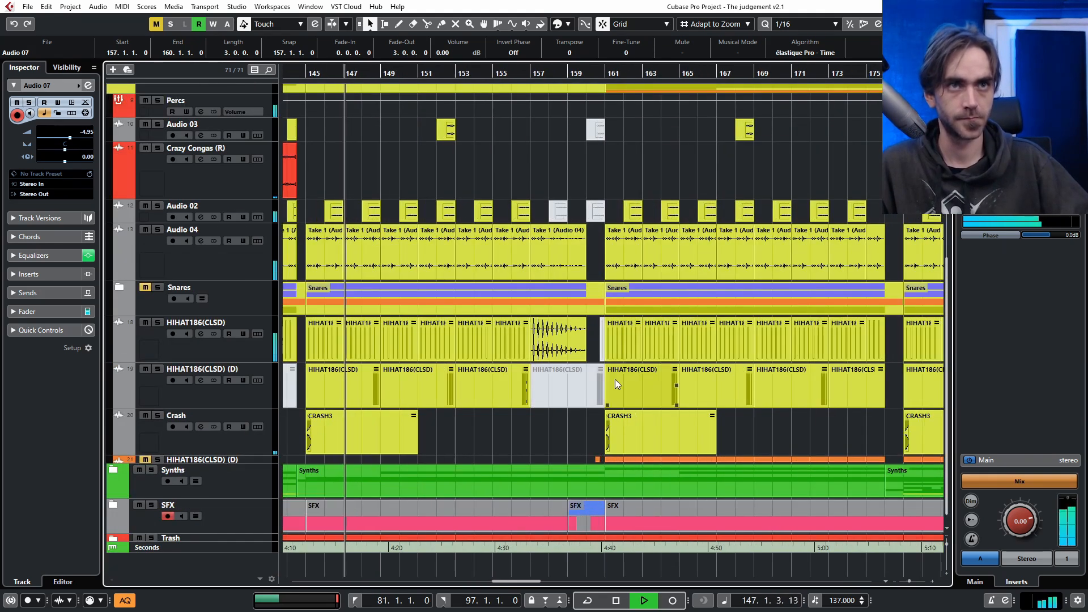
ctrl+scroll(613, 354, down, 3)
scroll(478, 399, up, 4)
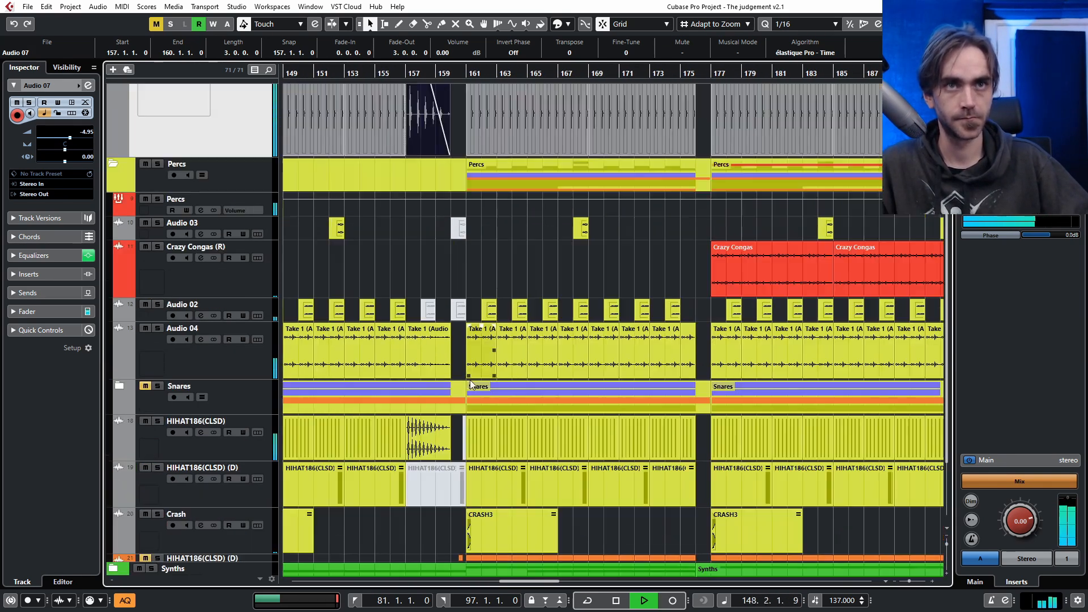
scroll(651, 264, right, 1)
scroll(650, 263, down, 1)
scroll(674, 290, right, 3)
scroll(730, 296, up, 1)
ctrl+scroll(709, 278, down, 4)
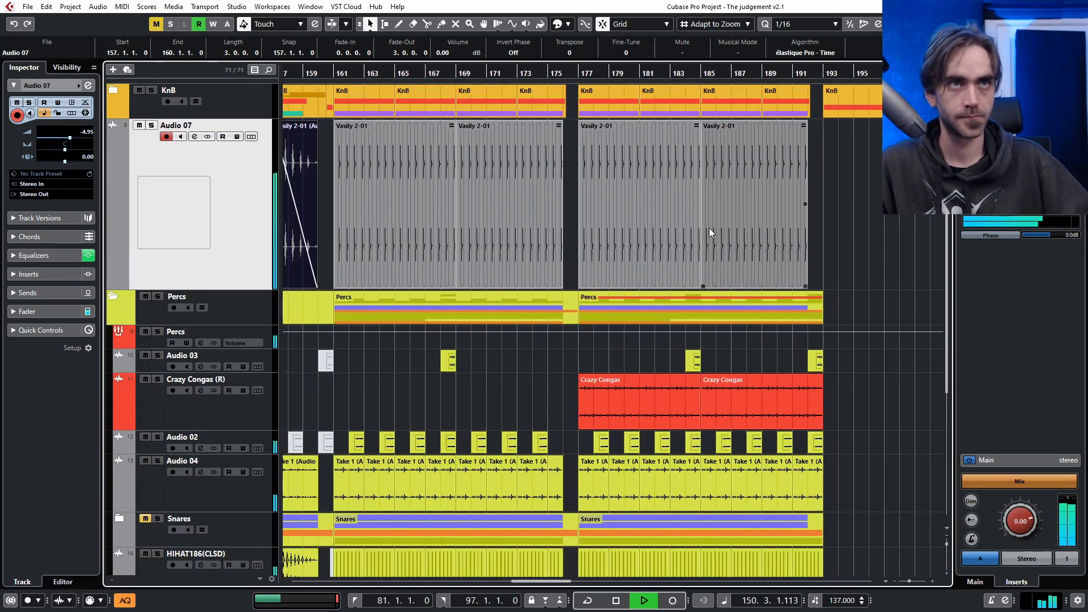
scroll(731, 243, down, 3)
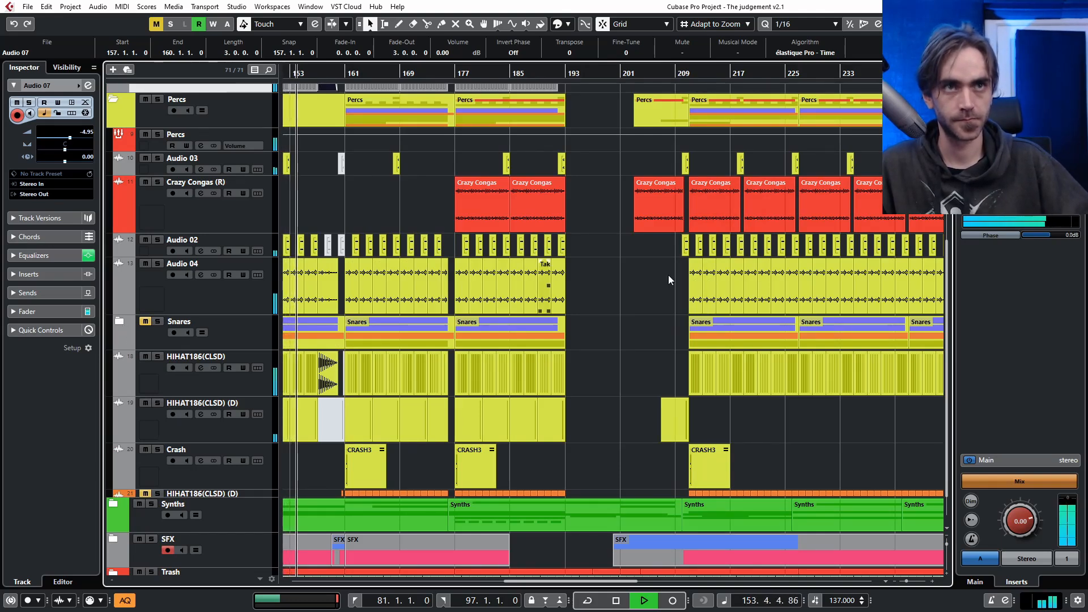
- Select the Audio 07 parts ahead of the break at bar 193
ctrl+scroll(793, 267, down, 3)
scroll(792, 330, up, 3)
drag(563, 204, 607, 249)
ctrl+scroll(604, 228, up, 2)
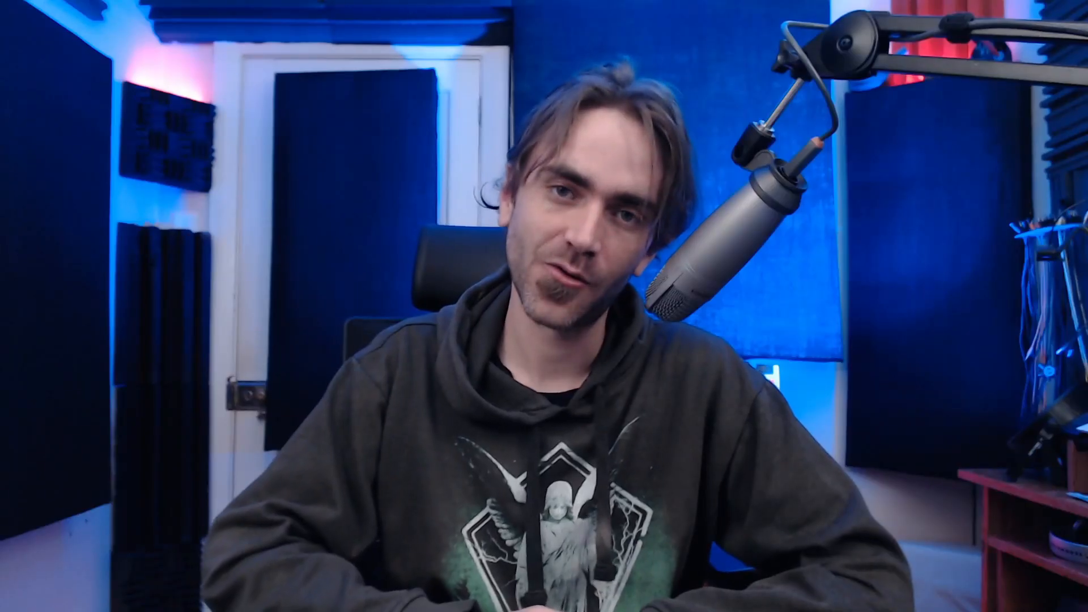